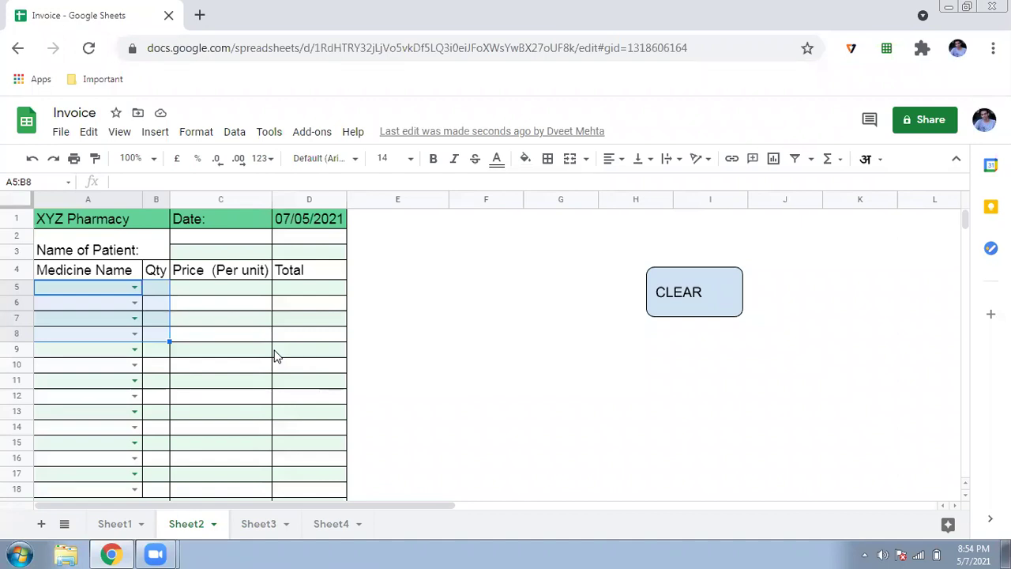
Choose Soap as the first medicine in A5 of Sheet2 and enter a quantity of 2.
{"action": "left_click", "coordinate": [251, 360]}
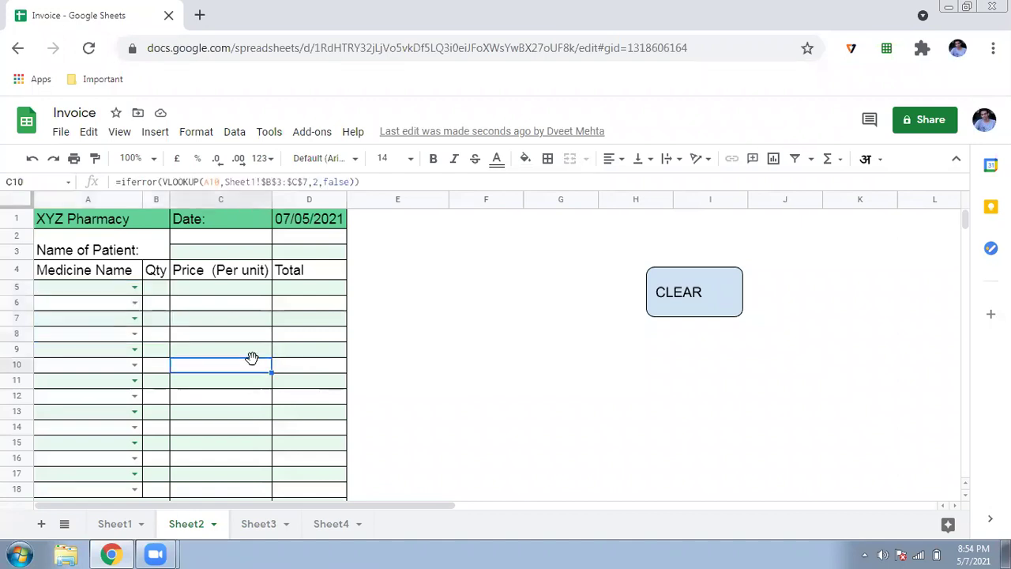
{"action": "left_click", "coordinate": [134, 288]}
{"action": "left_click", "coordinate": [106, 330]}
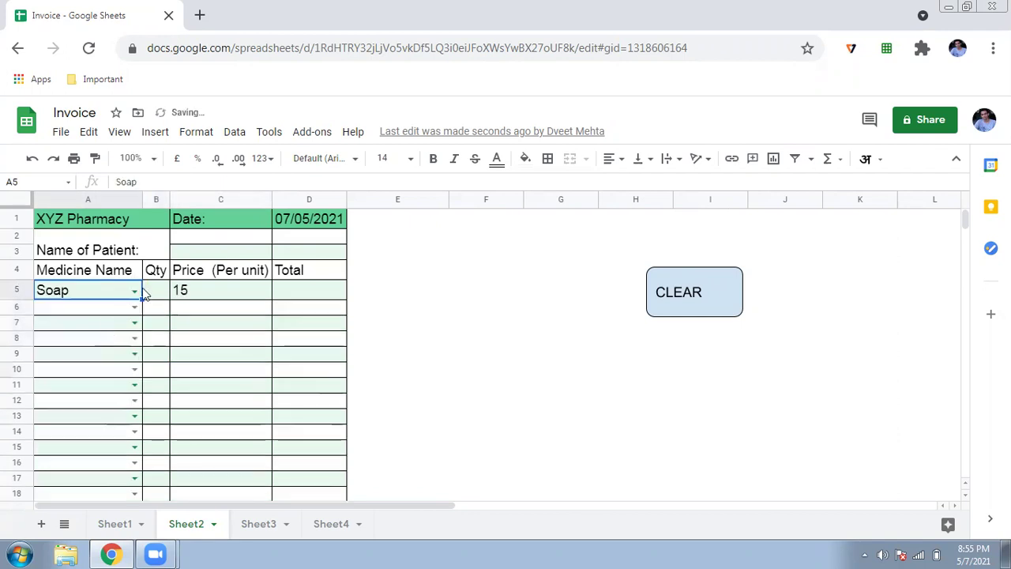
{"action": "left_click", "coordinate": [162, 292]}
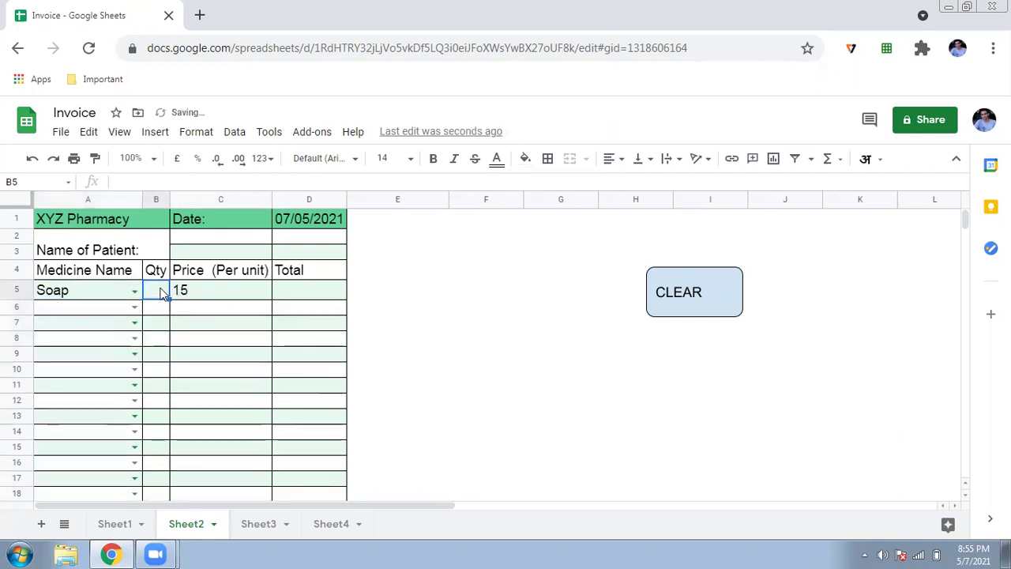
{"action": "type", "text": "2"}
{"action": "key", "text": "Return"}
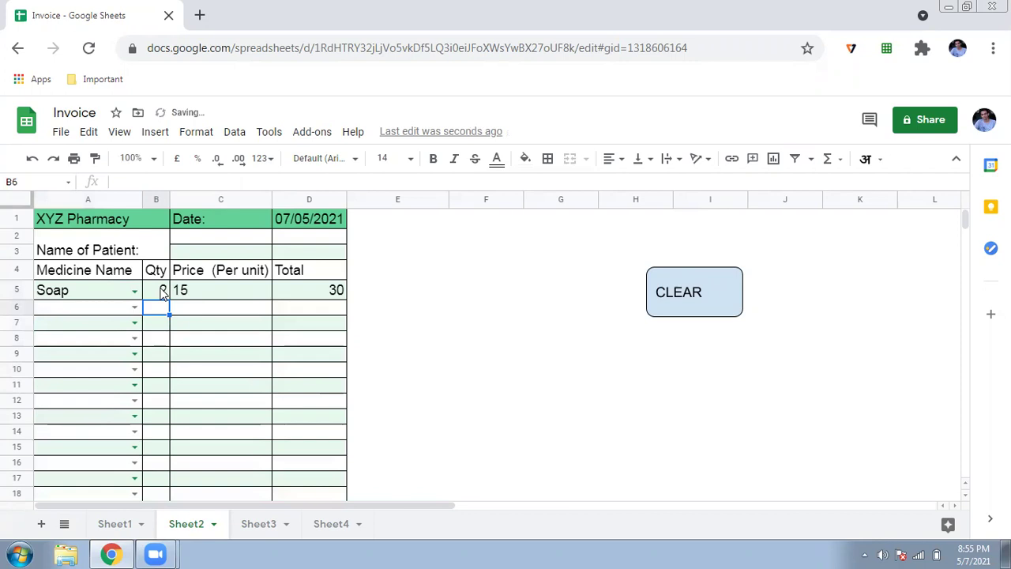
Choose Gloves as the second medicine in A6, enter a quantity of 12, and check the Grand Total row.
{"action": "left_click", "coordinate": [136, 308]}
{"action": "left_click", "coordinate": [91, 369]}
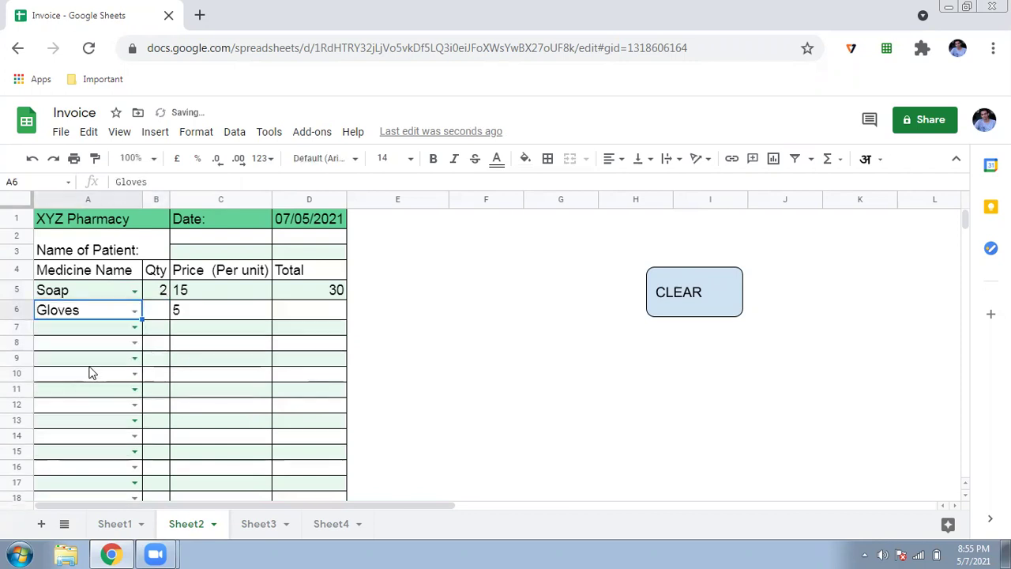
{"action": "left_click", "coordinate": [161, 314]}
{"action": "type", "text": "12"}
{"action": "key", "text": "Return"}
{"action": "scroll", "coordinate": [166, 312], "scroll_direction": "down", "scroll_amount": 3}
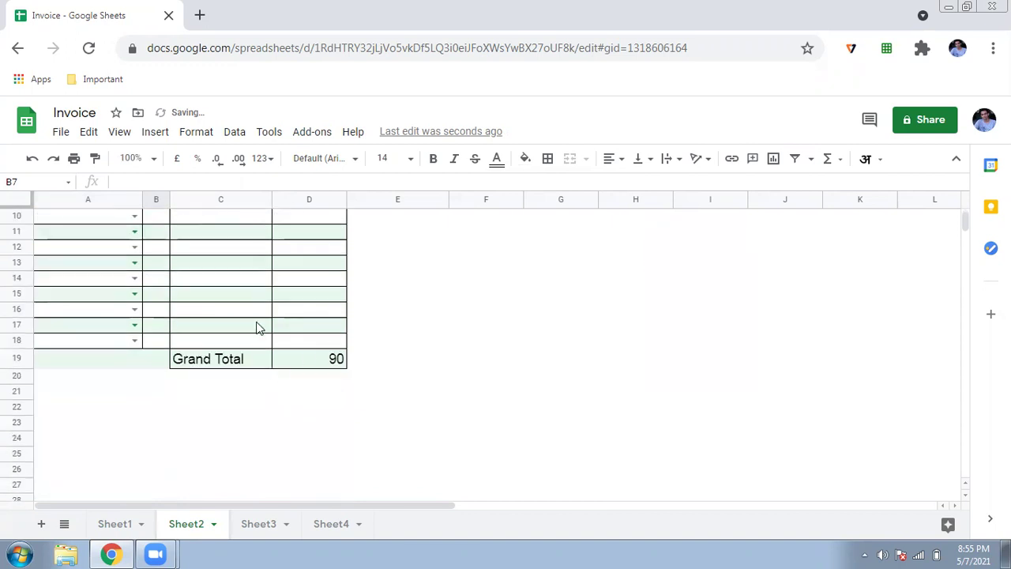
View the invoice's print settings without printing, and run the sheet's CLEAR action on the invoice entries.
{"action": "left_click", "coordinate": [73, 158]}
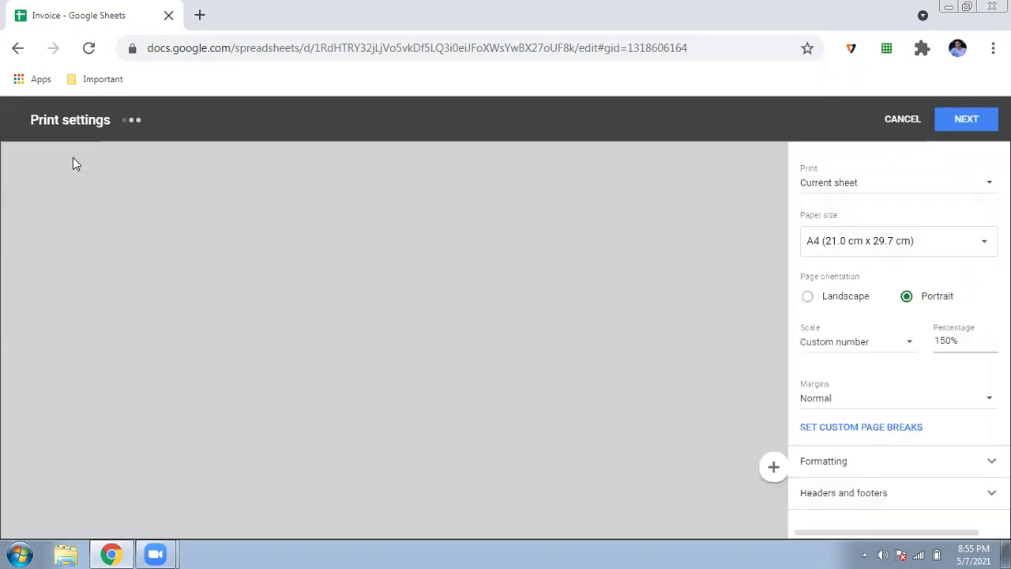
{"action": "left_click", "coordinate": [901, 119]}
{"action": "left_click", "coordinate": [684, 301]}
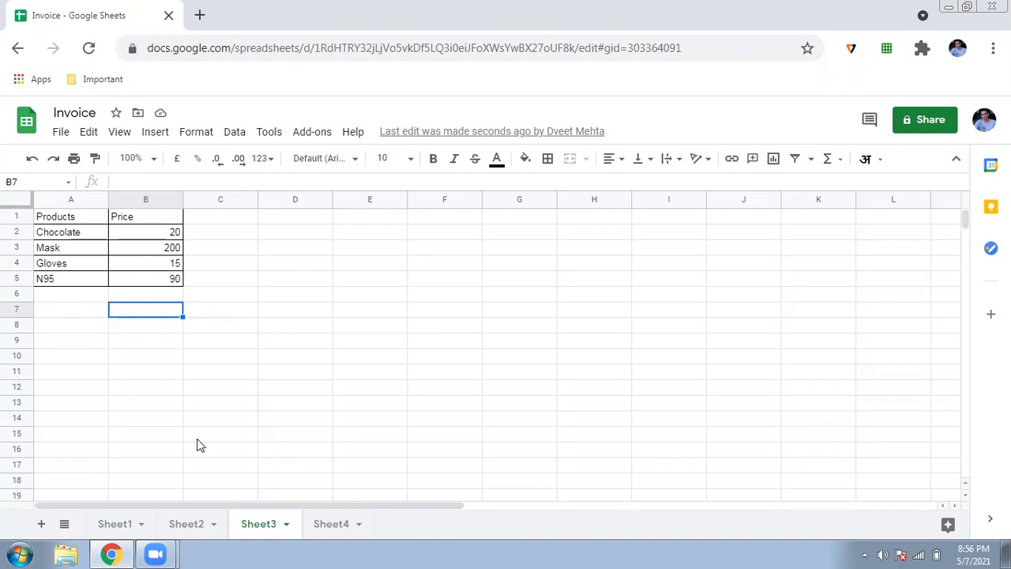
Delete the existing contents of A1:C2 on Sheet4.
{"action": "left_click", "coordinate": [332, 524]}
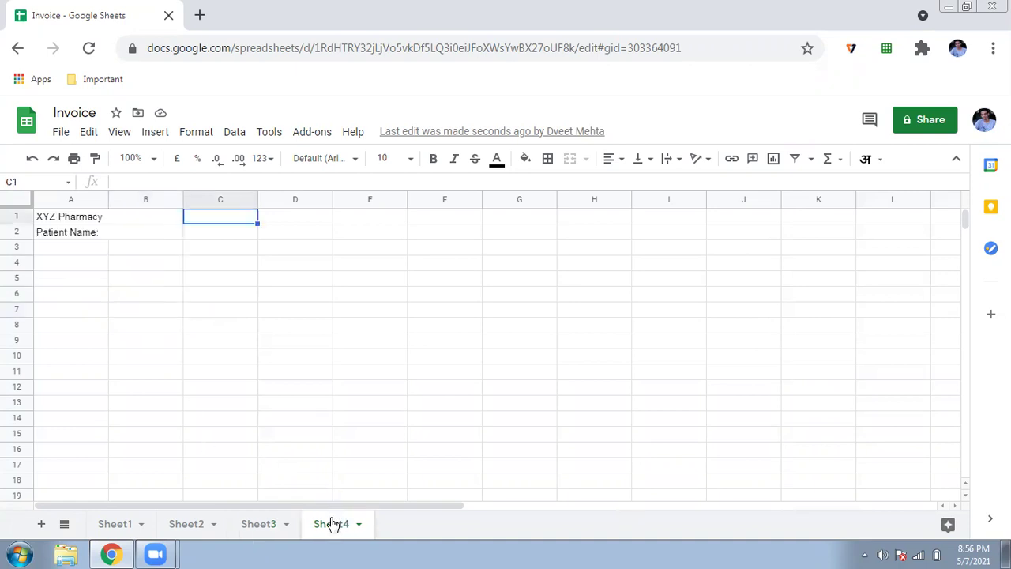
{"action": "left_click_drag", "start_coordinate": [77, 215], "coordinate": [191, 243]}
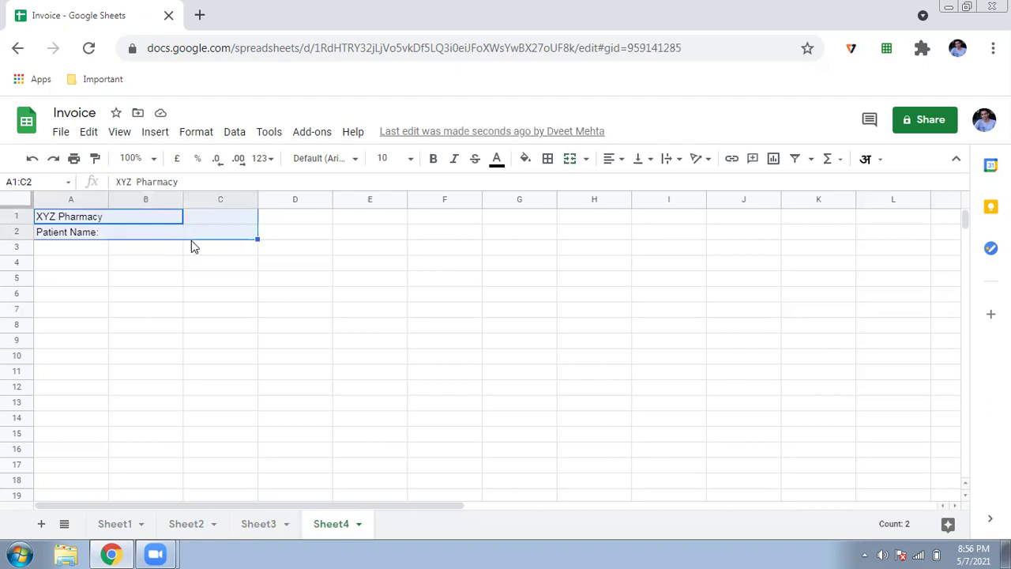
{"action": "key", "text": "Delete"}
{"action": "left_click", "coordinate": [131, 283]}
Enter "ABC Company" in the merged cell A1:B1 and "Client Name" in the merged cell A2:B2.
{"action": "left_click", "coordinate": [98, 221]}
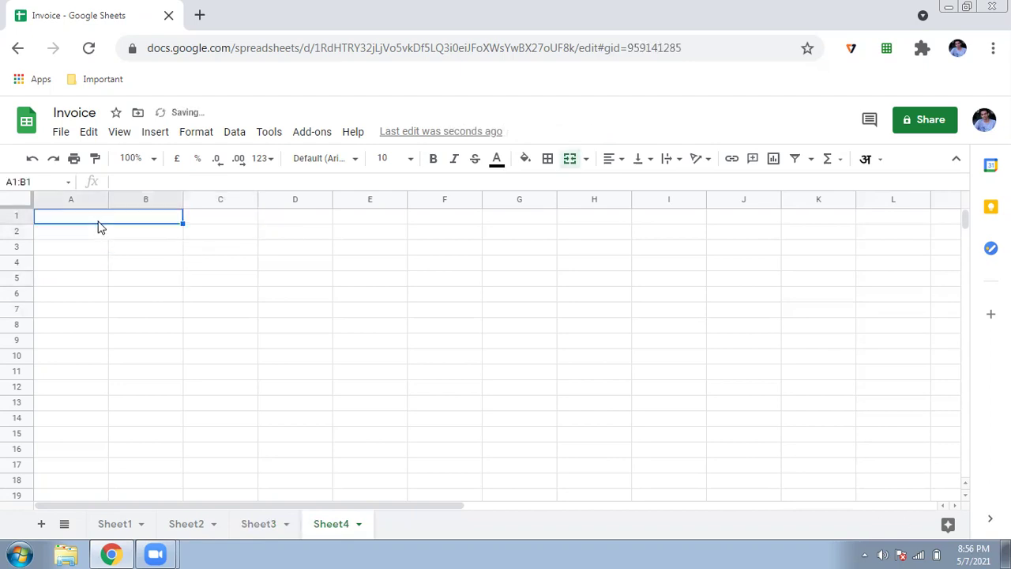
{"action": "type", "text": "ABC "}
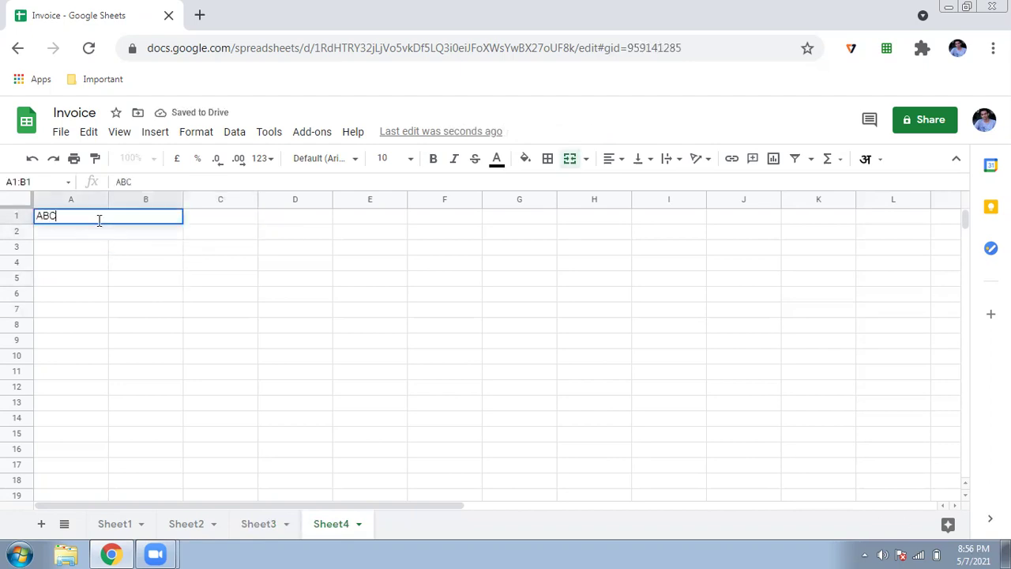
{"action": "type", "text": "Compan"}
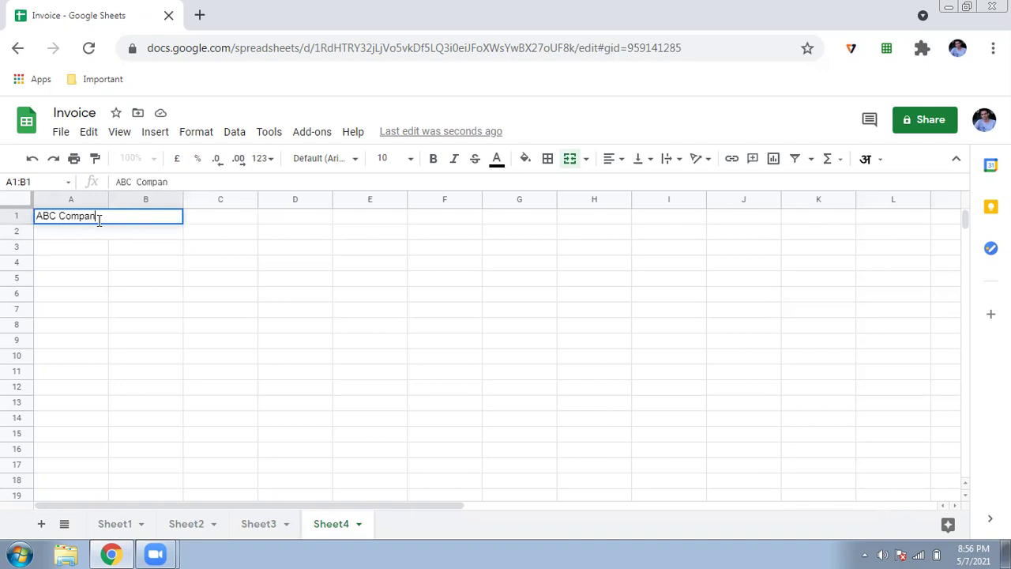
{"action": "type", "text": "y"}
{"action": "key", "text": "Return"}
{"action": "type", "text": "Client Name"}
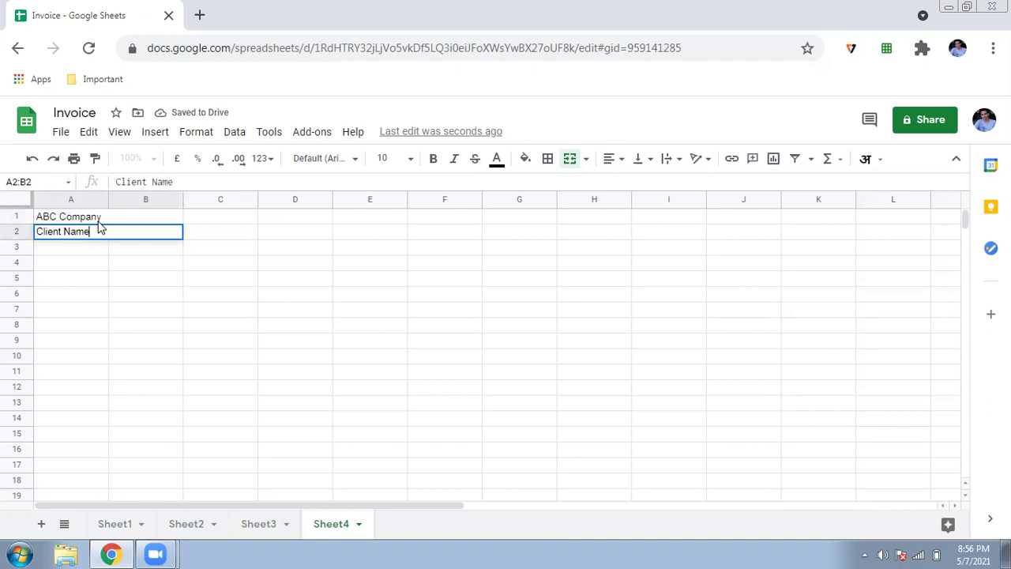
{"action": "key", "text": "Tab"}
Enter the label "Date" in C1 and the formula =today() in D1.
{"action": "key", "text": "Up"}
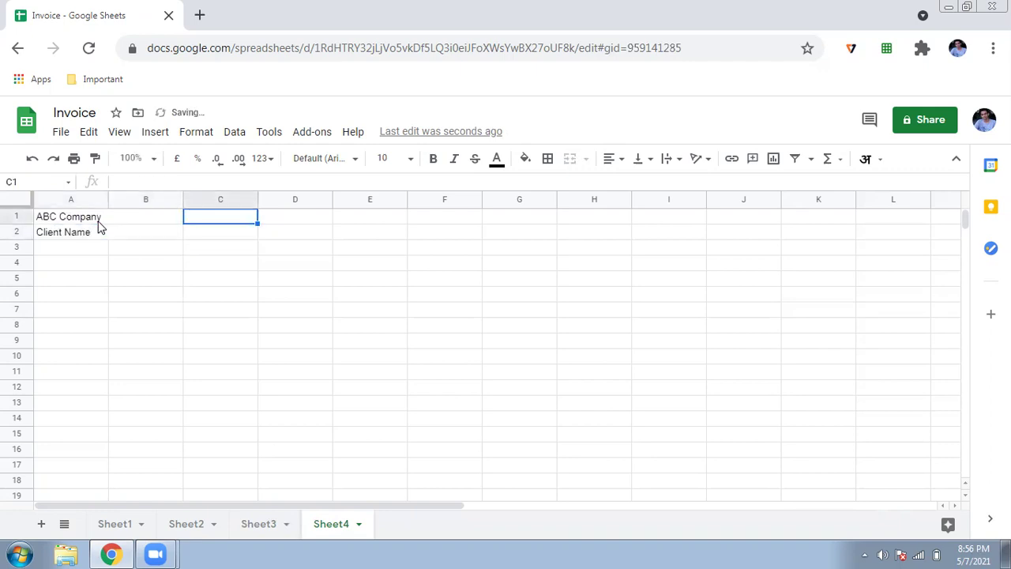
{"action": "type", "text": "Date"}
{"action": "key", "text": "Tab"}
{"action": "type", "text": "=tofa"}
{"action": "key", "text": "BackSpace"}
{"action": "key", "text": "BackSpace"}
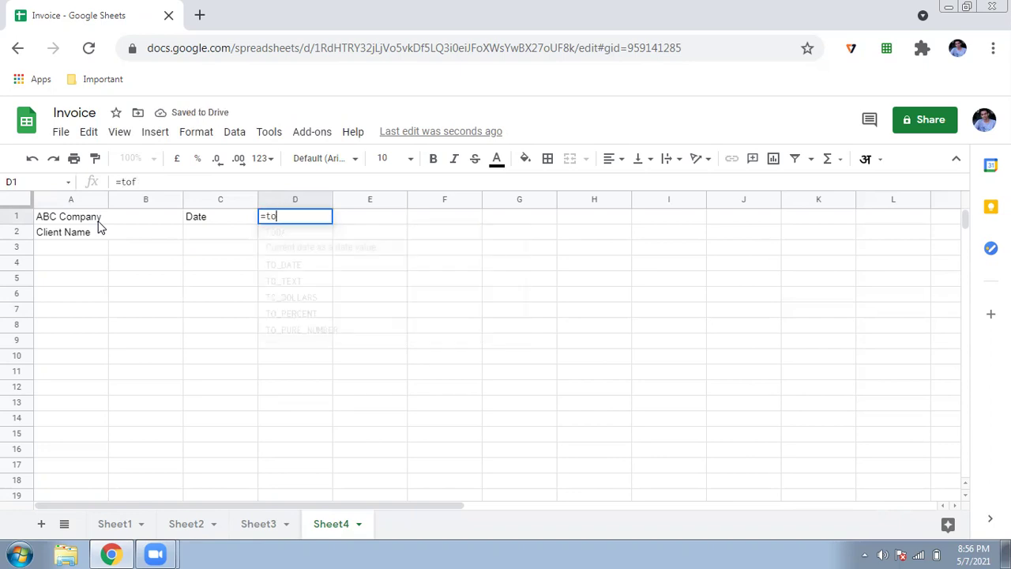
{"action": "type", "text": "day()"}
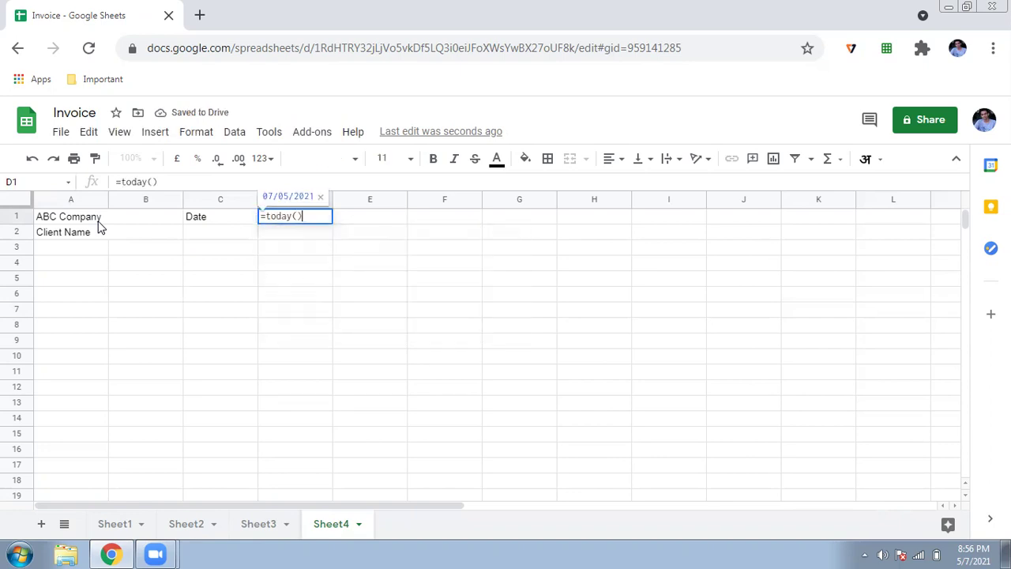
{"action": "key", "text": "Return"}
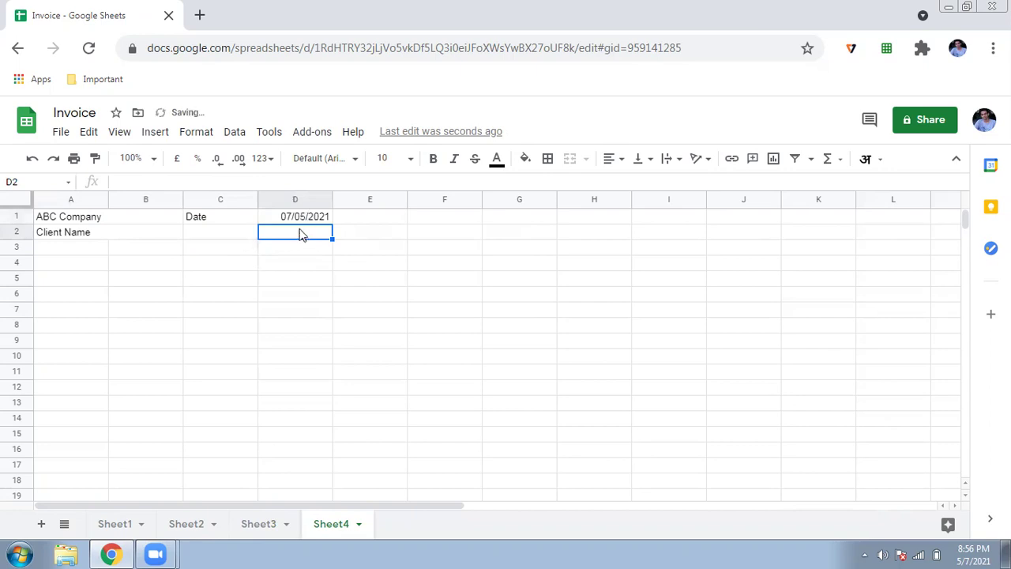
Enter the column headers "Product Name", "Qty", "Price( Per Unit)" and "Total" in A3:D3.
{"action": "left_click", "coordinate": [92, 252]}
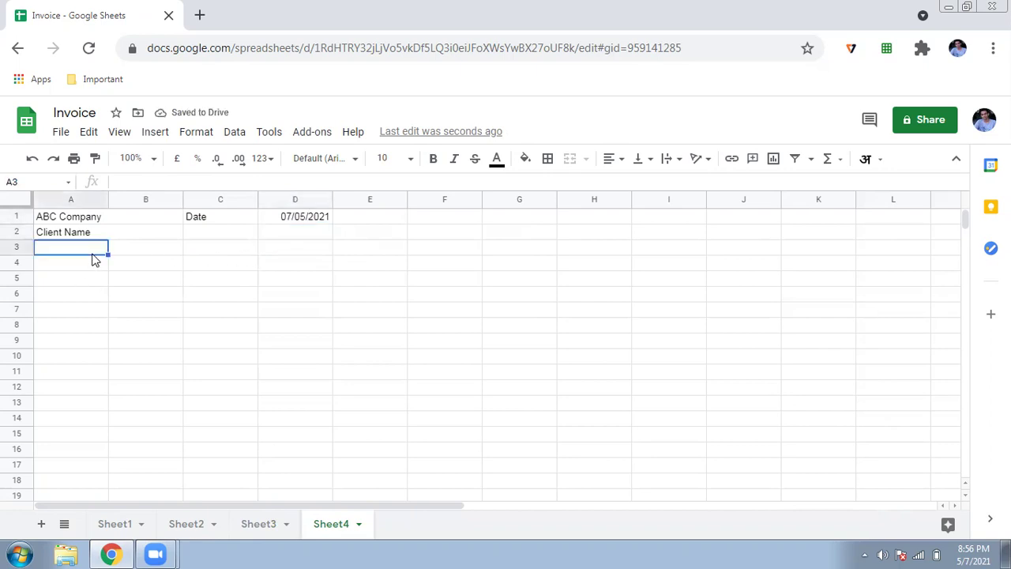
{"action": "type", "text": "P"}
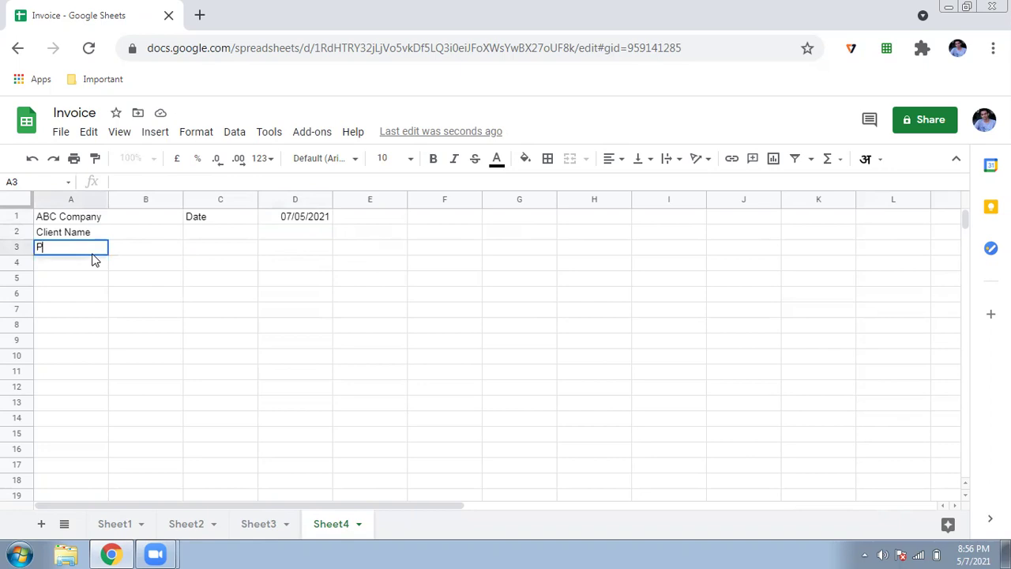
{"action": "type", "text": "roduct Name"}
{"action": "key", "text": "Tab"}
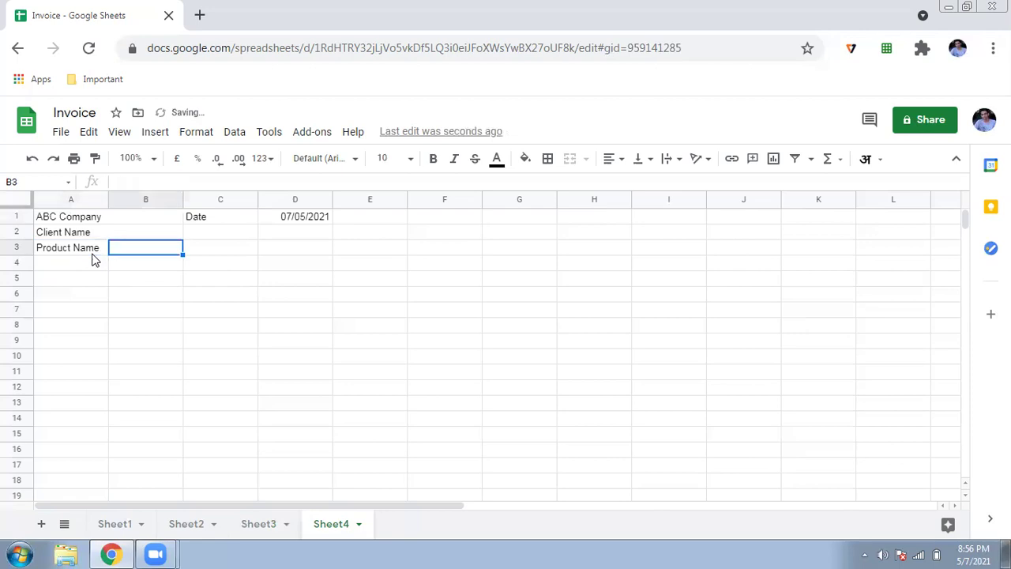
{"action": "type", "text": "Q"}
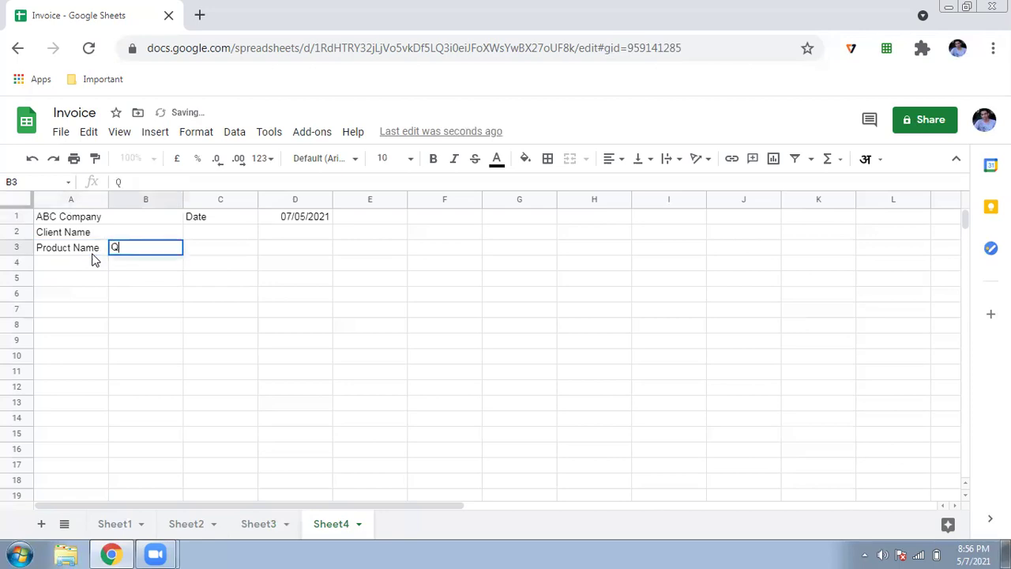
{"action": "type", "text": "Tyty"}
{"action": "key", "text": "Tab"}
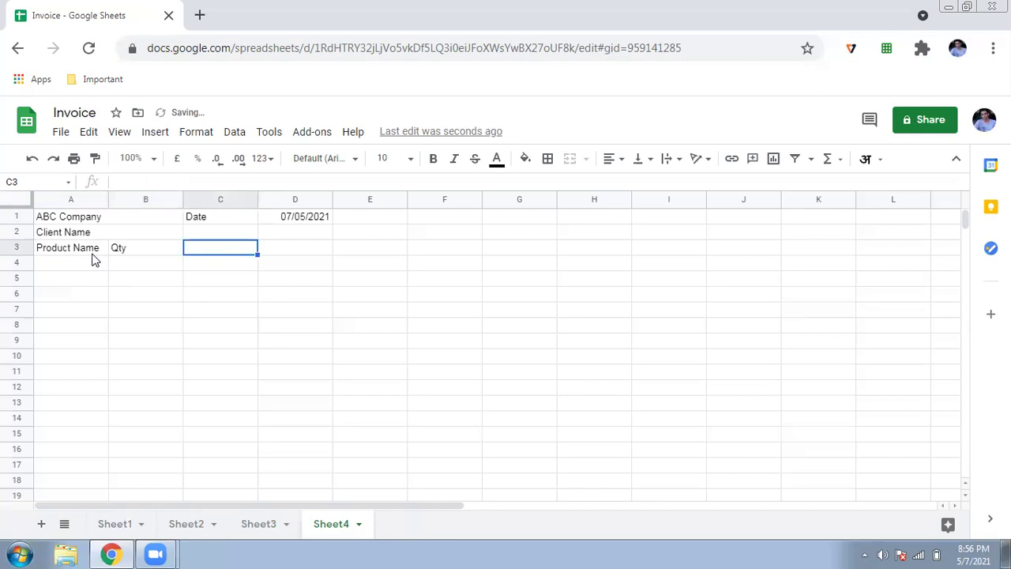
{"action": "type", "text": "Price( Per"}
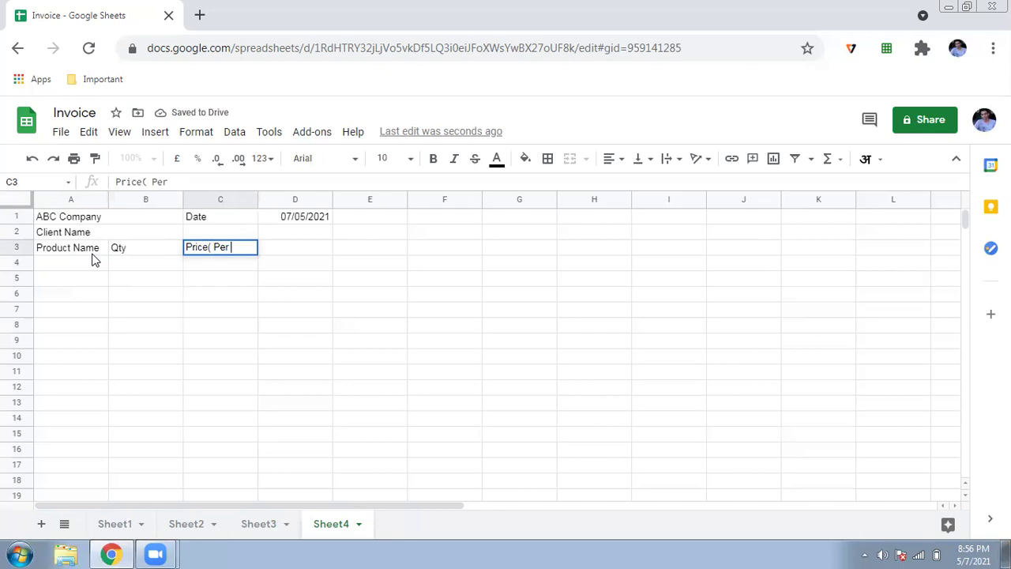
{"action": "type", "text": " Unit)"}
{"action": "key", "text": "Tab"}
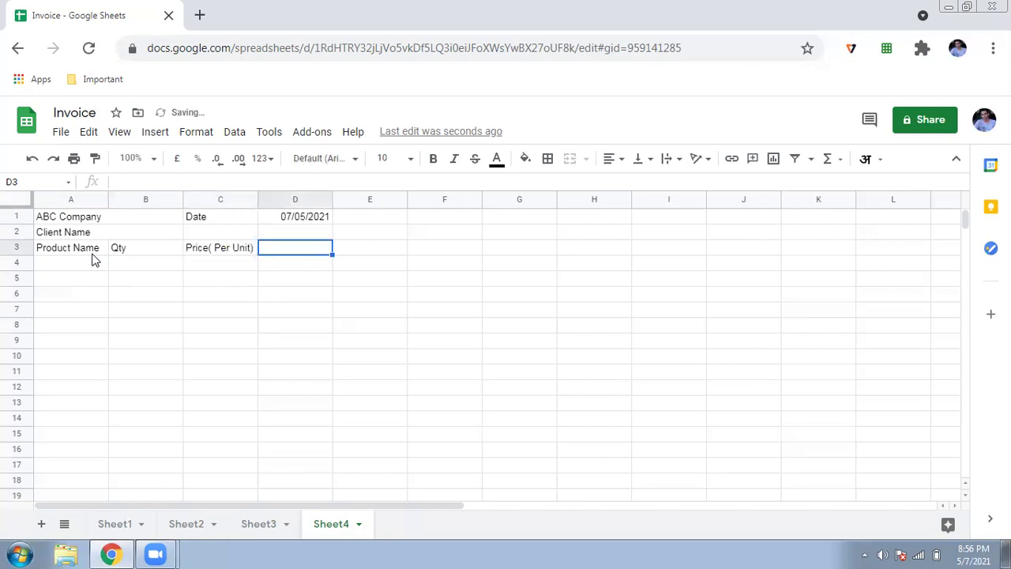
{"action": "type", "text": "Total"}
{"action": "key", "text": "Return"}
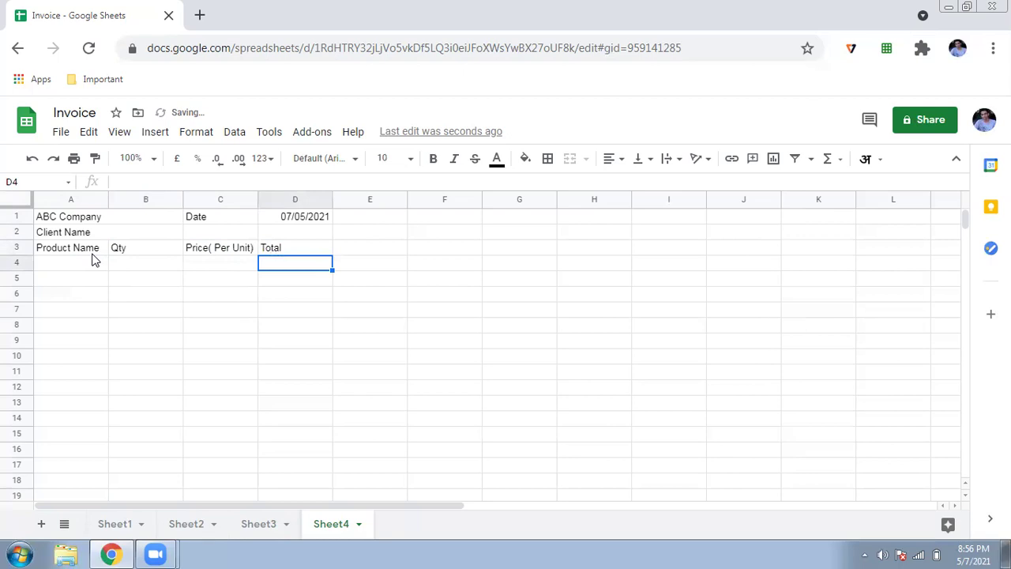
Apply all borders to the invoice range A1:D17.
{"action": "left_click_drag", "start_coordinate": [61, 215], "coordinate": [315, 467]}
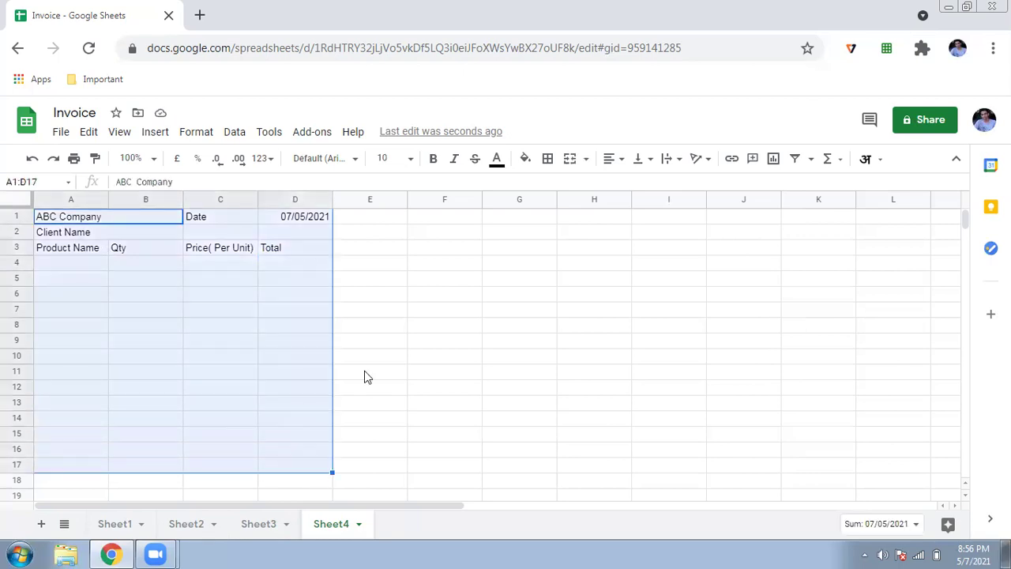
{"action": "left_click", "coordinate": [547, 160]}
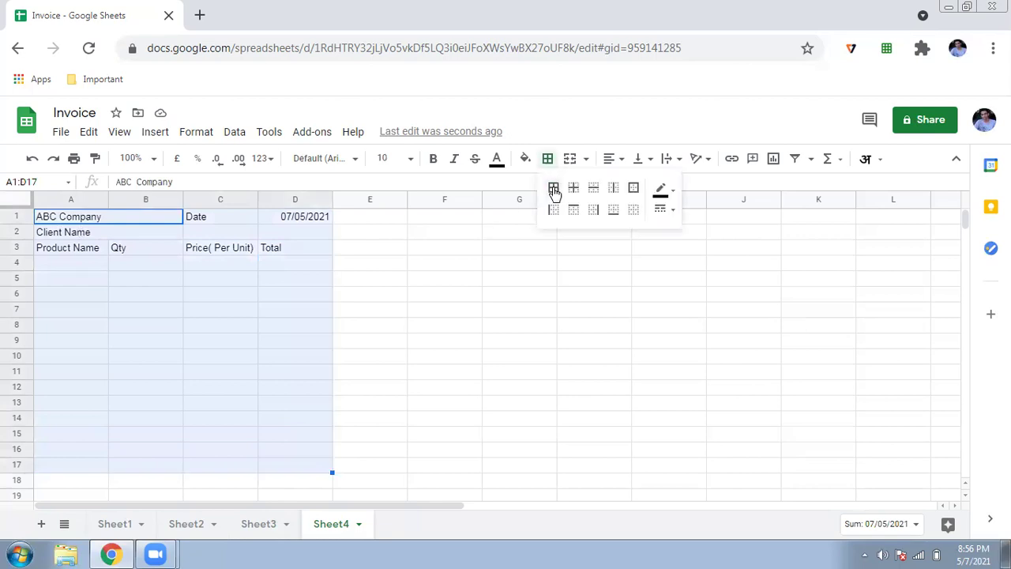
{"action": "left_click", "coordinate": [553, 188]}
{"action": "left_click", "coordinate": [199, 356]}
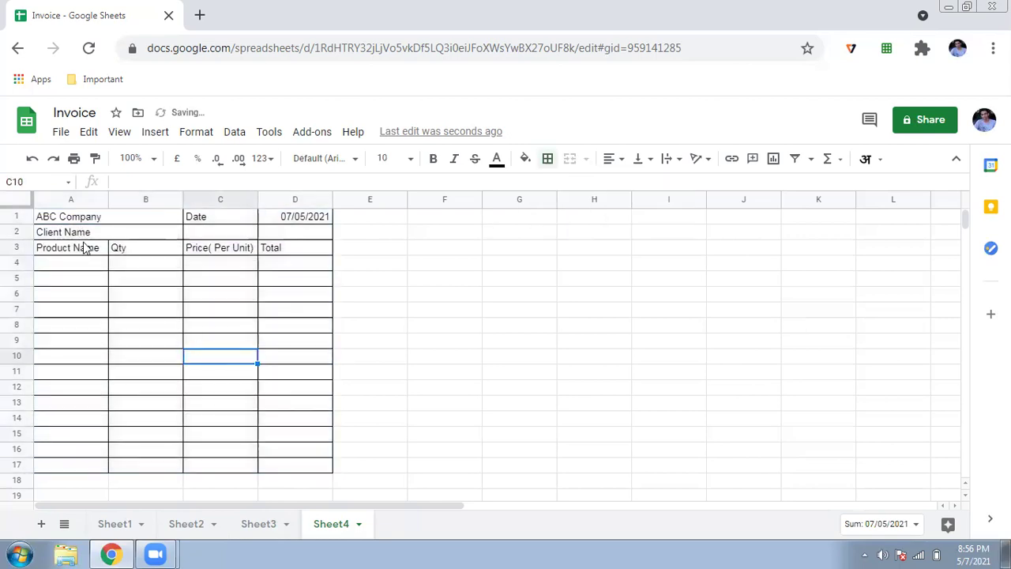
Set the font size of the invoice range A1:D17 to 12.
{"action": "left_click_drag", "start_coordinate": [75, 221], "coordinate": [327, 469]}
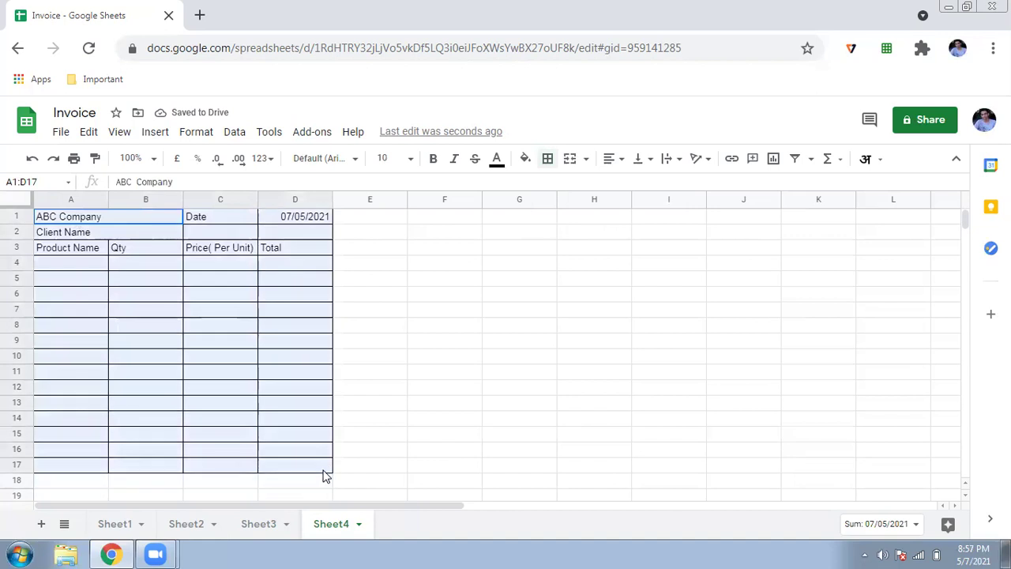
{"action": "left_click", "coordinate": [410, 159]}
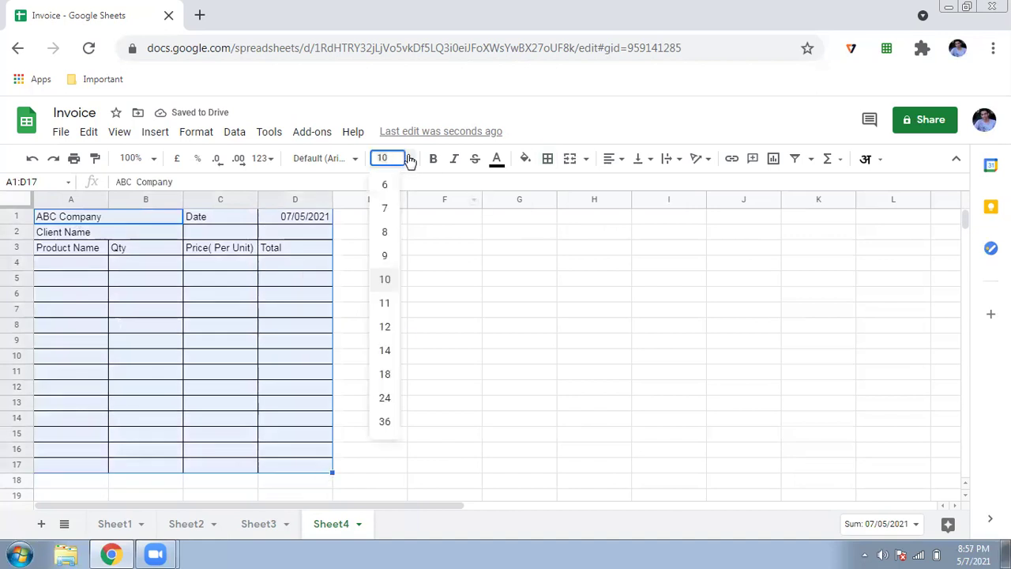
{"action": "left_click", "coordinate": [390, 326]}
{"action": "left_click", "coordinate": [386, 330]}
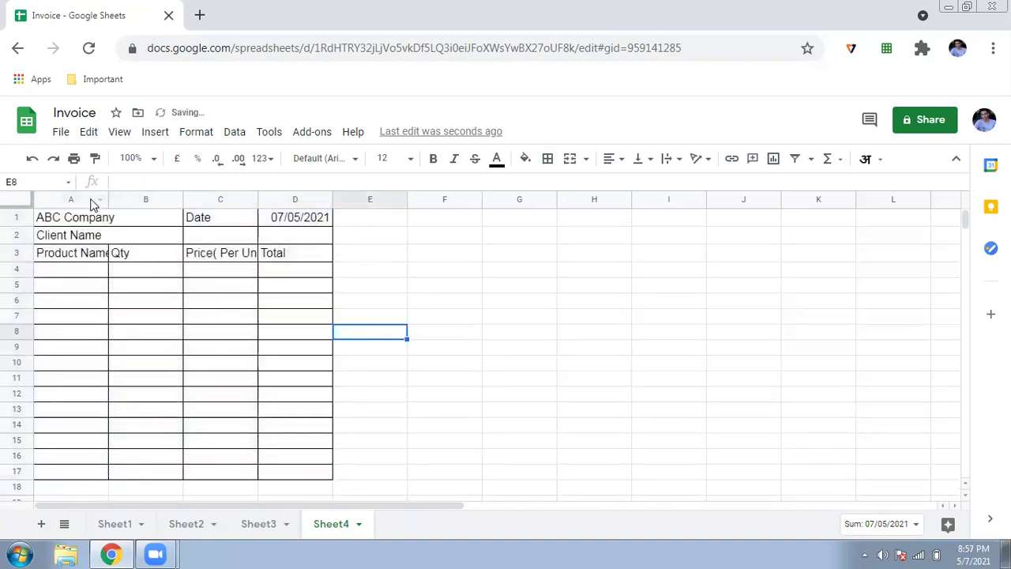
Widen columns A and C to fit their headers and narrow column B to fit "Qty".
{"action": "left_click_drag", "start_coordinate": [108, 199], "coordinate": [118, 199]}
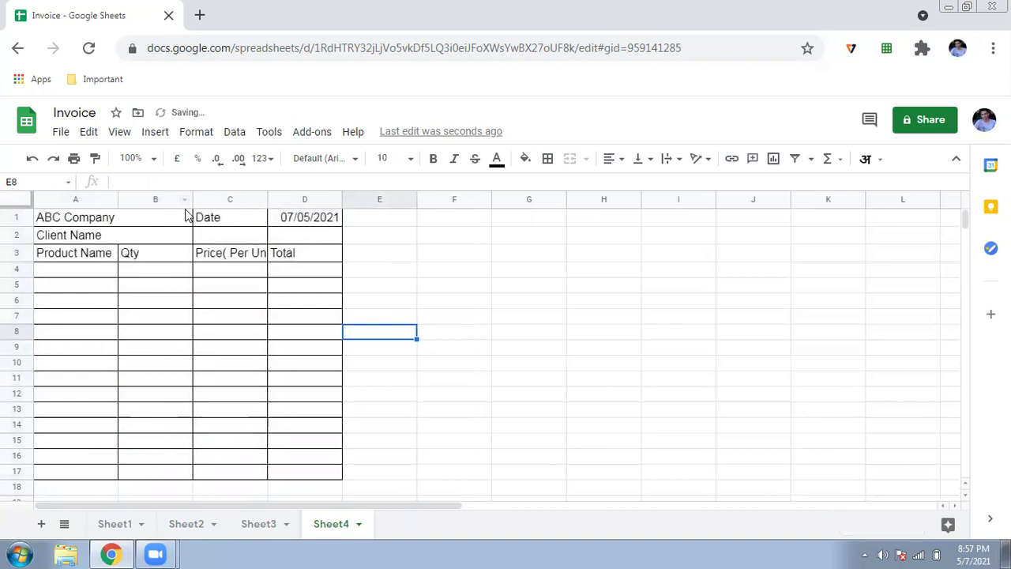
{"action": "left_click_drag", "start_coordinate": [191, 199], "coordinate": [142, 199]}
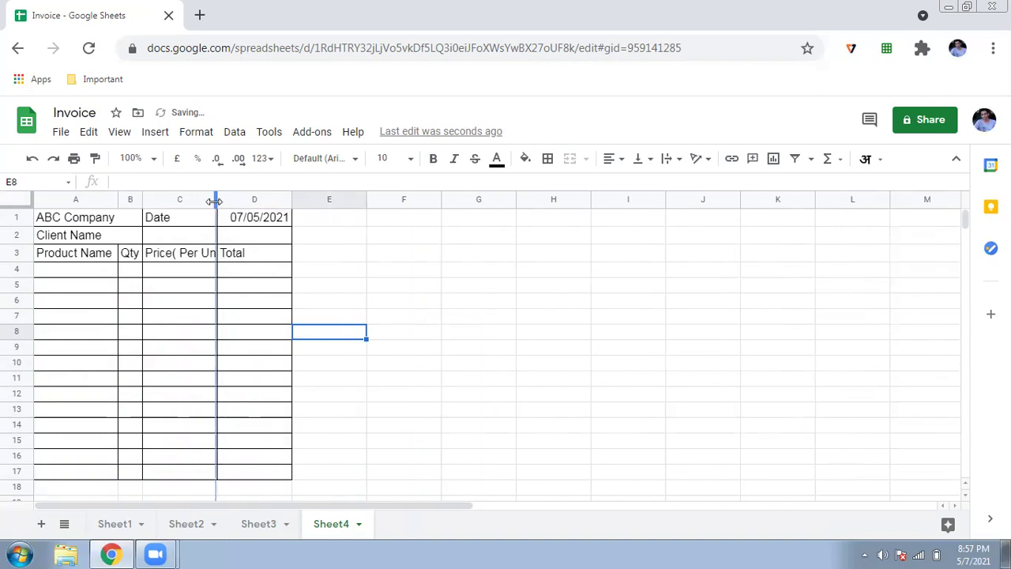
{"action": "left_click_drag", "start_coordinate": [215, 200], "coordinate": [229, 200]}
{"action": "left_click", "coordinate": [339, 307]}
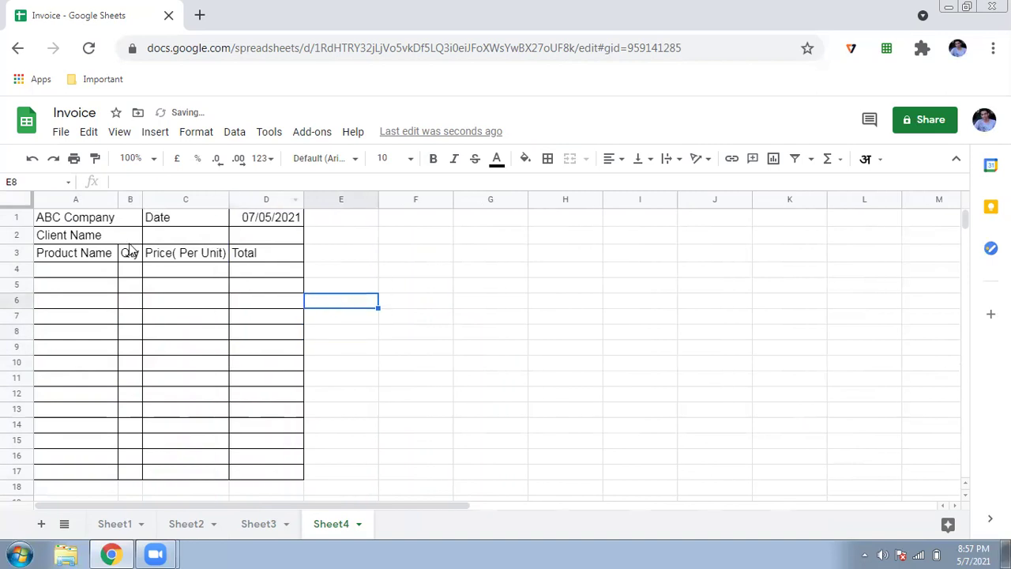
Apply alternating colours with a header to the invoice heading rows A1:D3.
{"action": "left_click", "coordinate": [88, 224]}
{"action": "key", "text": "shift+Right"}
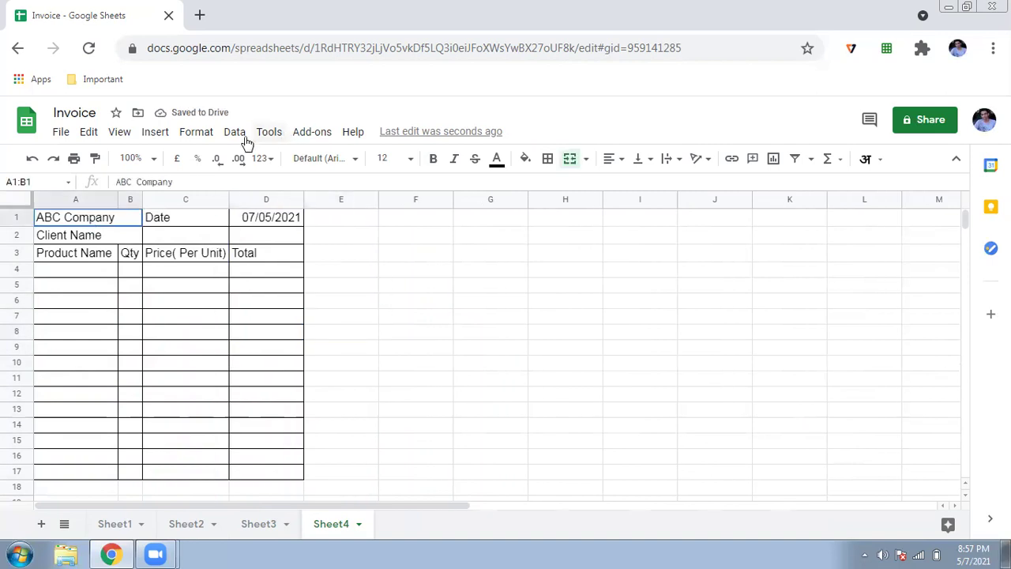
{"action": "left_click", "coordinate": [234, 136]}
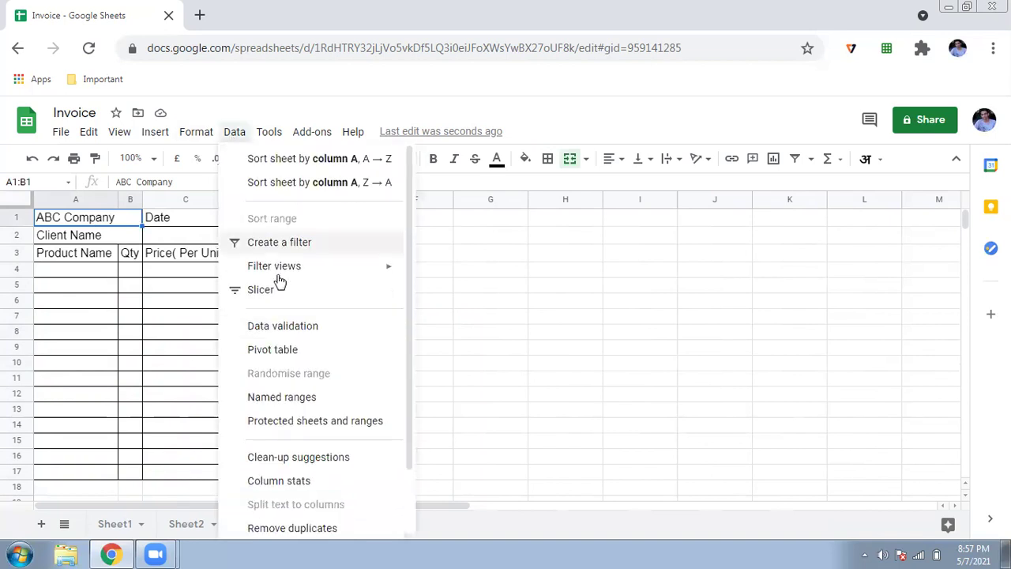
{"action": "scroll", "coordinate": [287, 330], "scroll_direction": "down", "scroll_amount": 3}
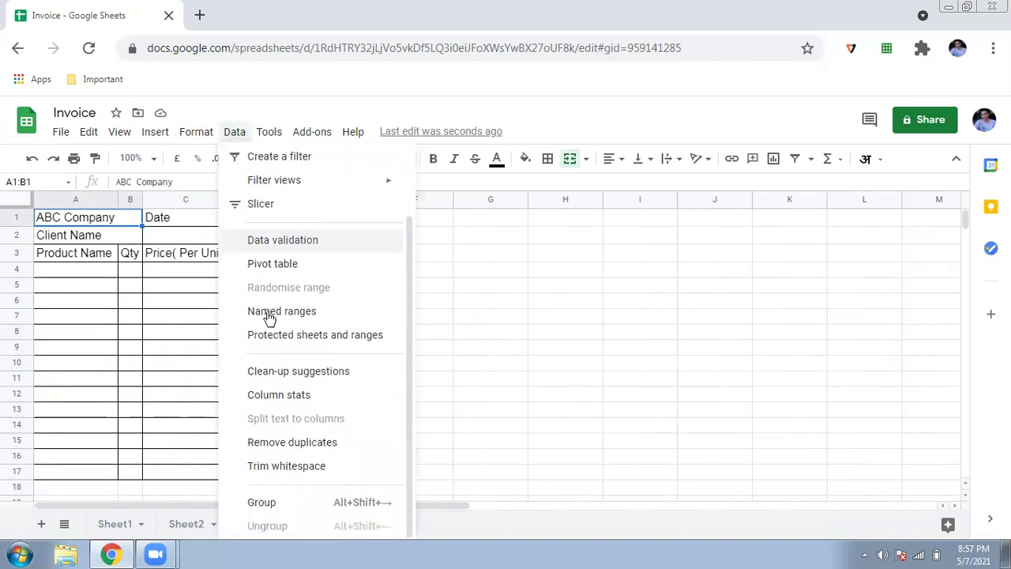
{"action": "left_click", "coordinate": [197, 132]}
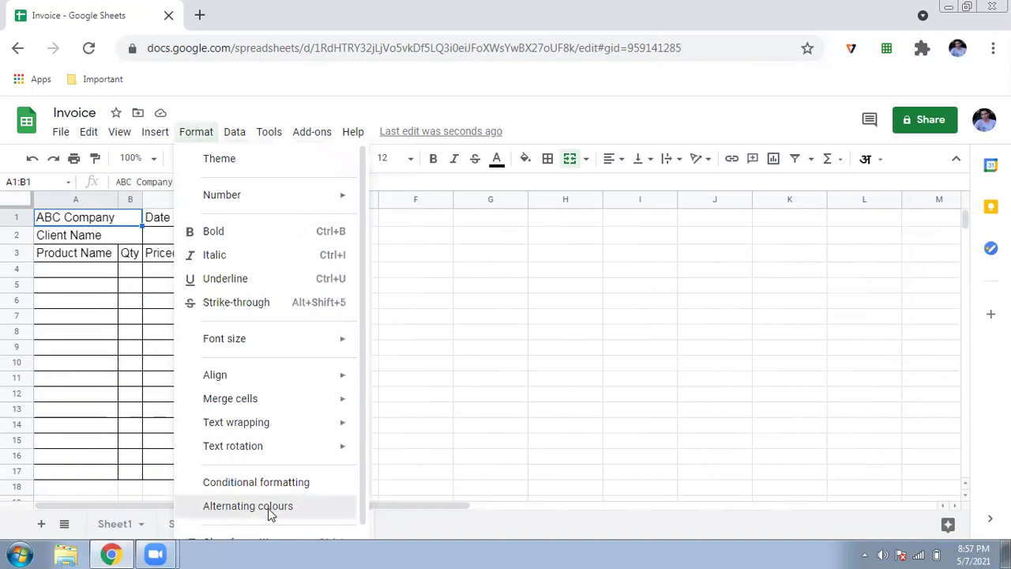
{"action": "left_click", "coordinate": [268, 508]}
{"action": "left_click", "coordinate": [253, 442]}
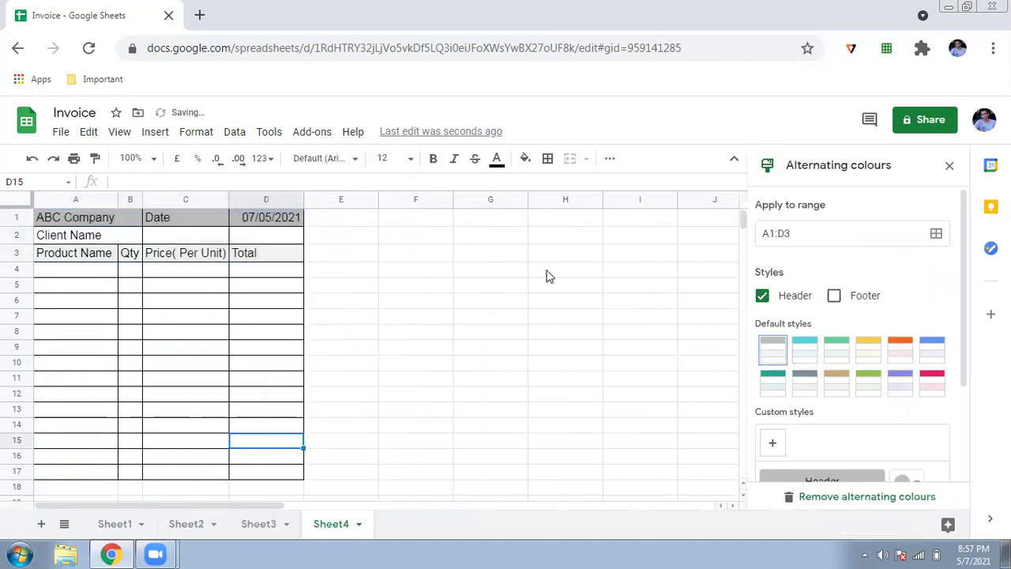
Change the alternating colours of A1:D3 to the cyan default style.
{"action": "left_click_drag", "start_coordinate": [43, 221], "coordinate": [271, 474]}
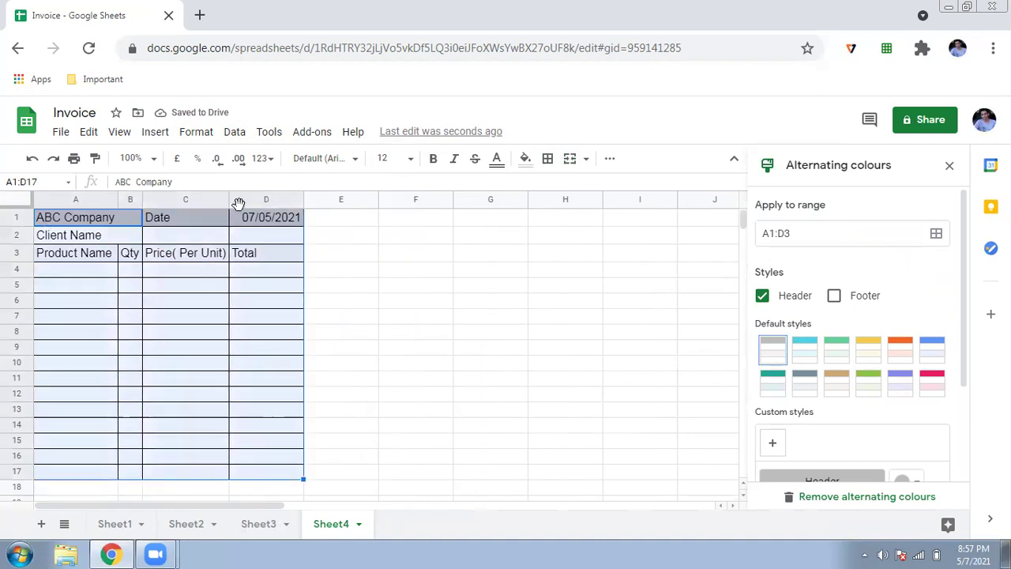
{"action": "left_click", "coordinate": [804, 350]}
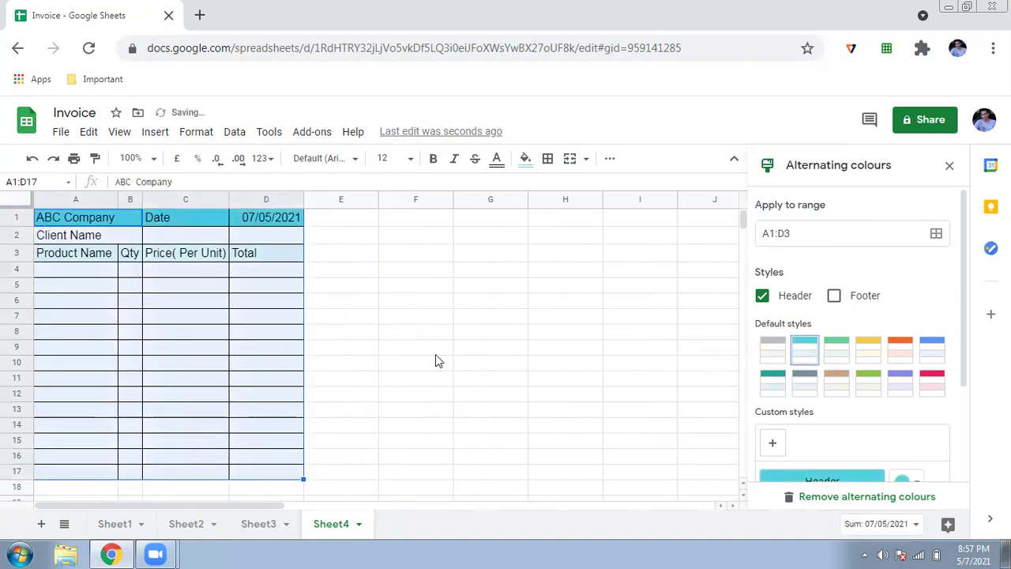
{"action": "left_click", "coordinate": [435, 354]}
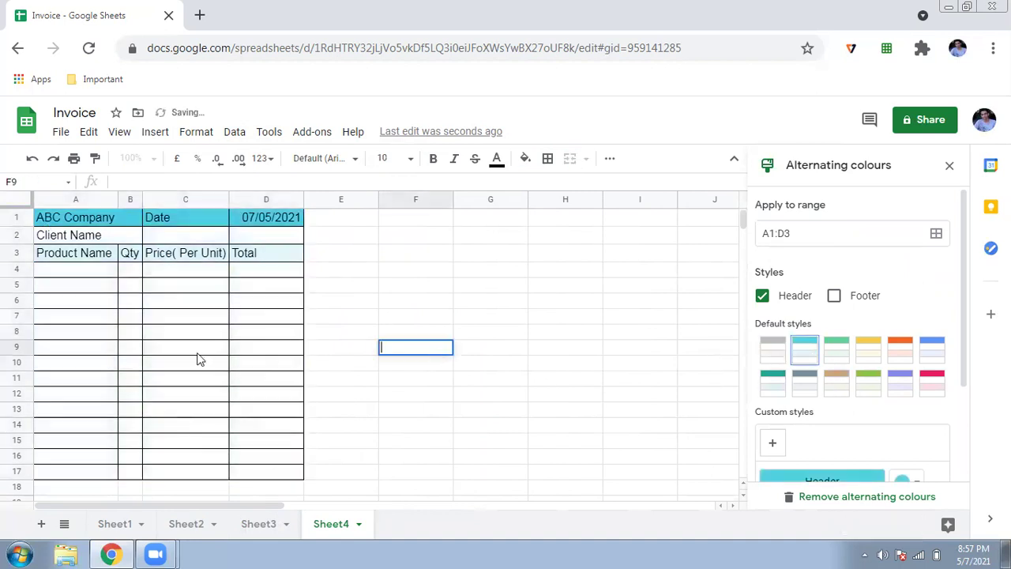
Widen the "Qty" column B to about the width of column A and close the alternating colours settings.
{"action": "left_click", "coordinate": [111, 287]}
{"action": "left_click_drag", "start_coordinate": [142, 199], "coordinate": [202, 196]}
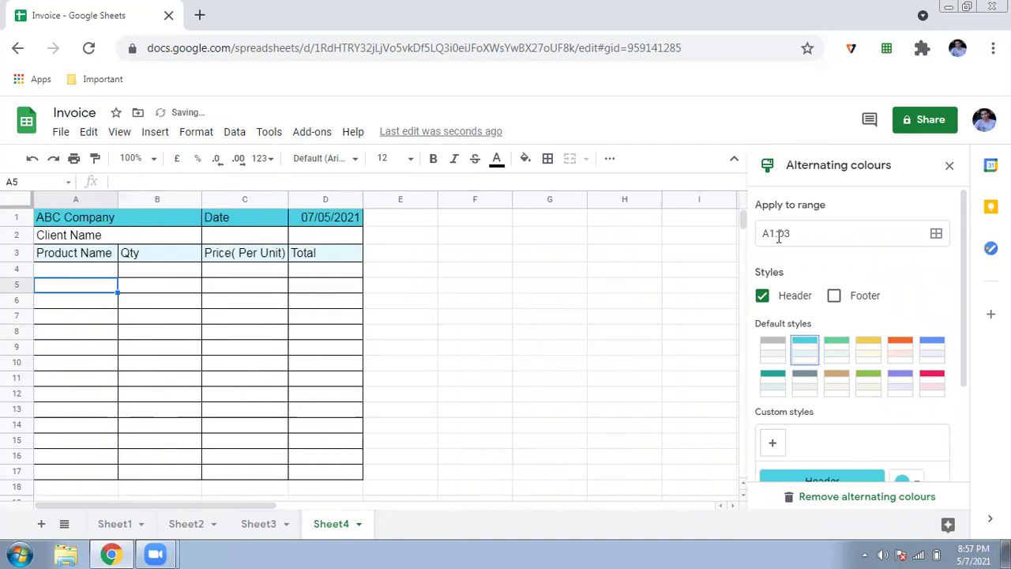
{"action": "left_click", "coordinate": [949, 167]}
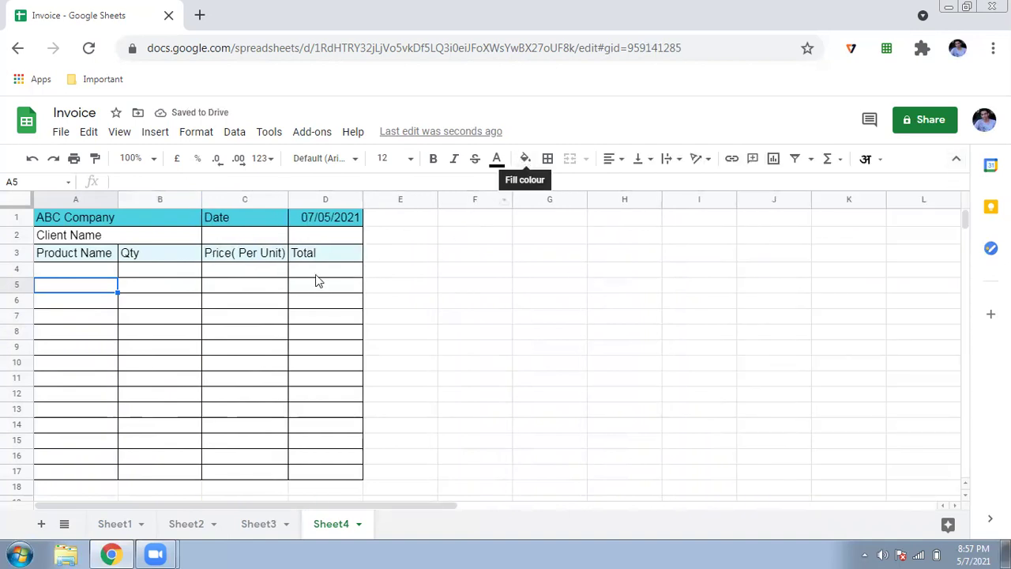
Try a black fill on the invoice range A1:D17 and replace it with light orange.
{"action": "left_click_drag", "start_coordinate": [116, 221], "coordinate": [352, 473]}
{"action": "left_click", "coordinate": [525, 159]}
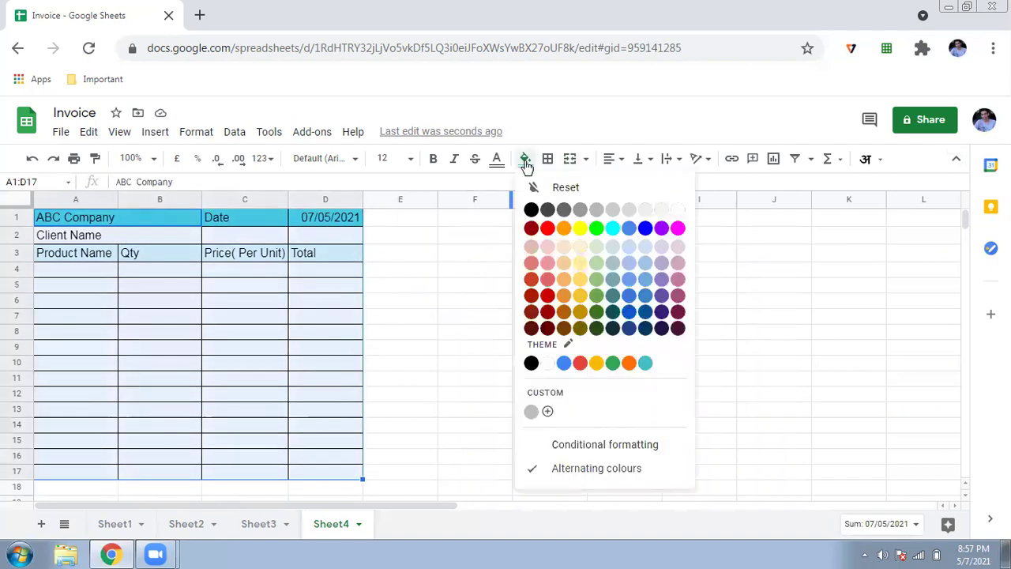
{"action": "left_click", "coordinate": [529, 214]}
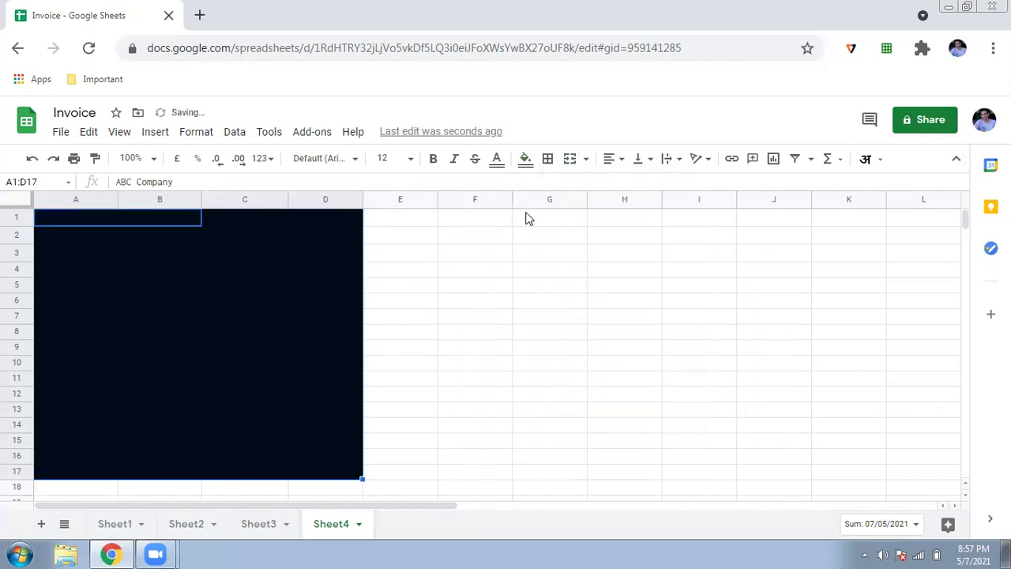
{"action": "left_click", "coordinate": [525, 160]}
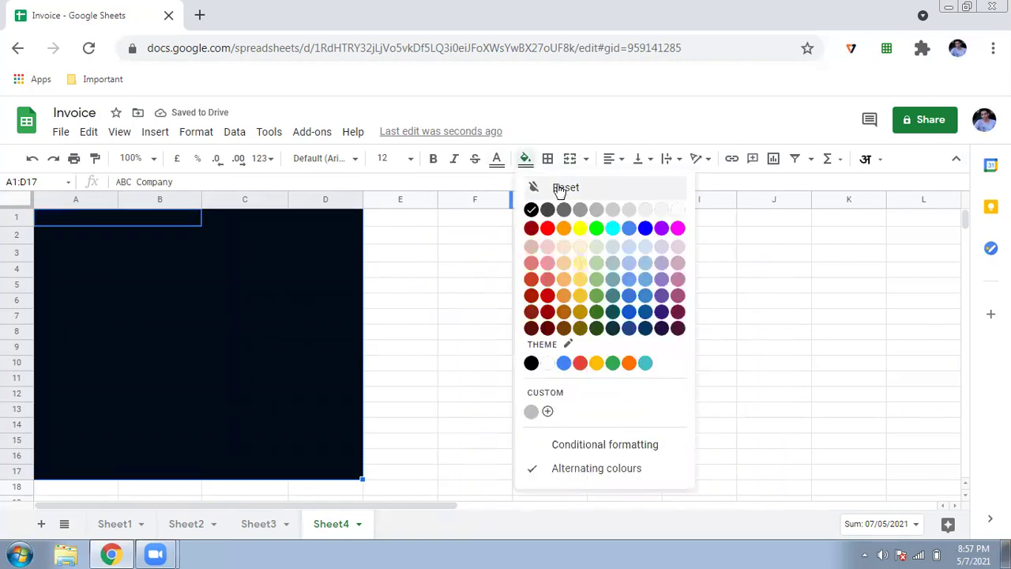
{"action": "left_click", "coordinate": [563, 266]}
{"action": "left_click", "coordinate": [481, 320]}
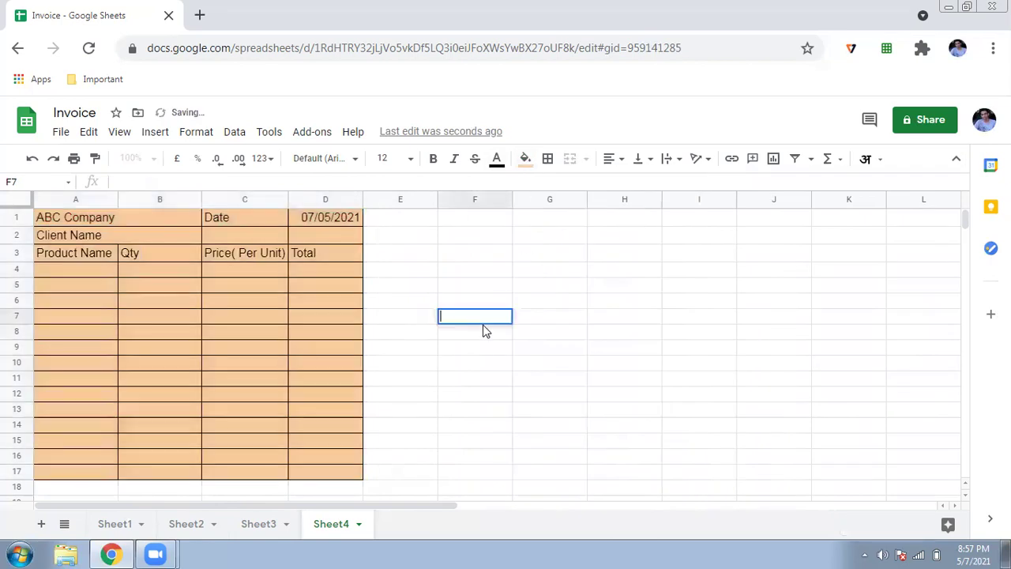
Add data validation to A4 with a drop-down list from the range Sheet3!A2:A.
{"action": "left_click", "coordinate": [89, 272]}
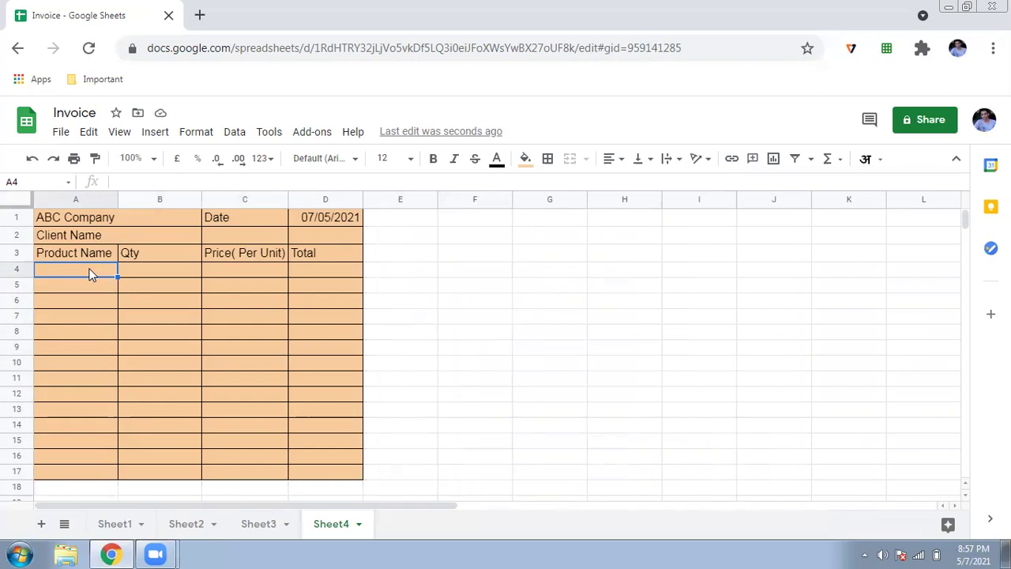
{"action": "left_click", "coordinate": [235, 134]}
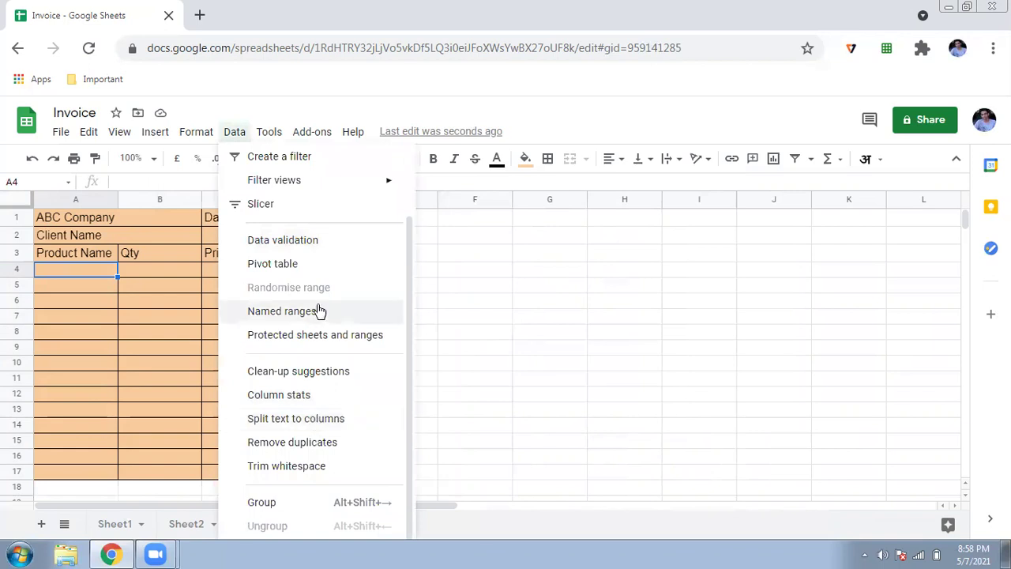
{"action": "left_click", "coordinate": [317, 242]}
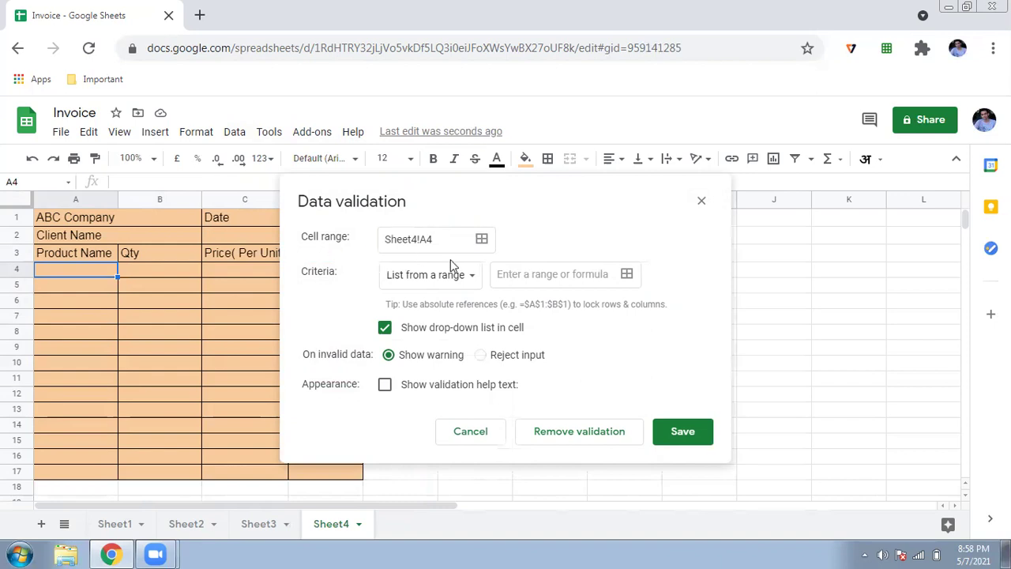
{"action": "left_click", "coordinate": [513, 276]}
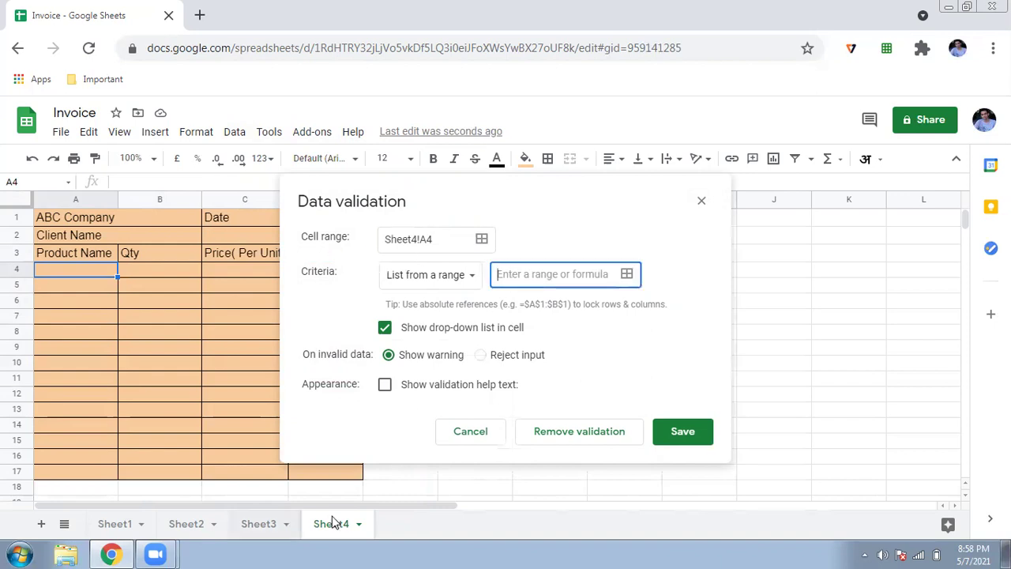
{"action": "key", "text": "ctrl+shift+Page_Up"}
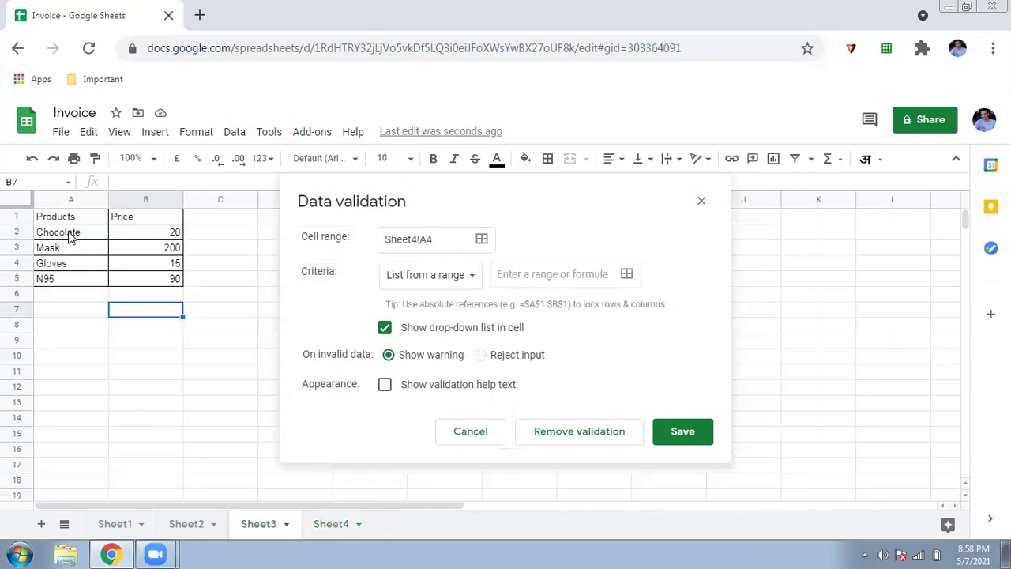
{"action": "left_click_drag", "start_coordinate": [69, 236], "coordinate": [70, 281]}
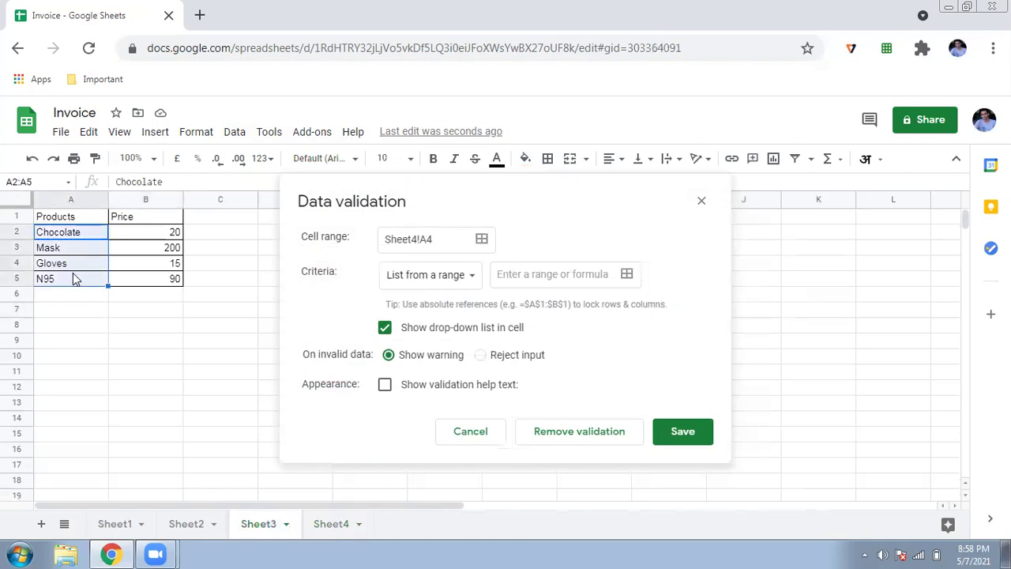
{"action": "left_click", "coordinate": [509, 275]}
{"action": "left_click_drag", "start_coordinate": [93, 232], "coordinate": [98, 278]}
{"action": "left_click_drag", "start_coordinate": [98, 280], "coordinate": [97, 282]}
{"action": "key", "text": "BackSpace"}
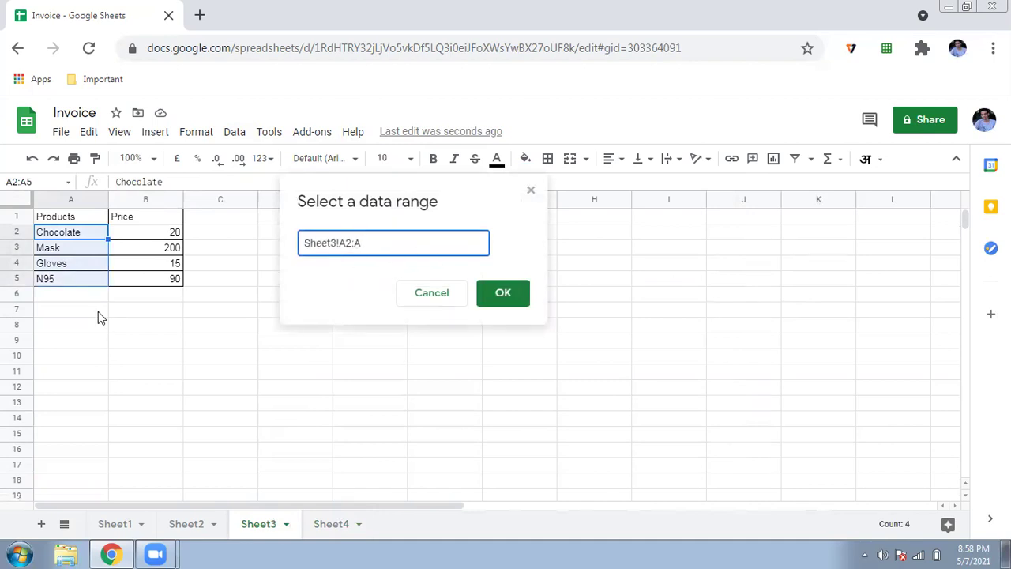
{"action": "left_click", "coordinate": [503, 306]}
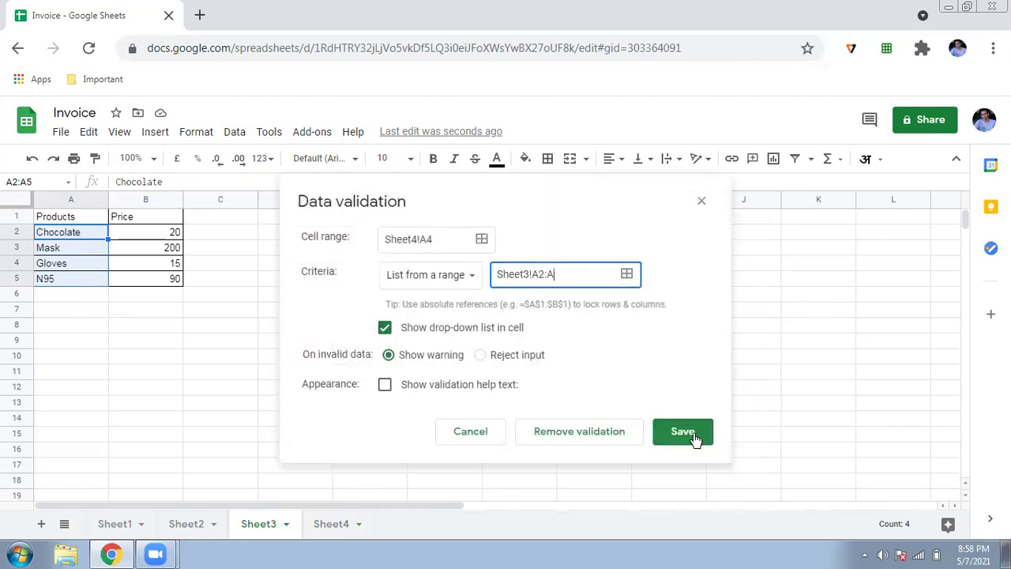
{"action": "left_click", "coordinate": [682, 431]}
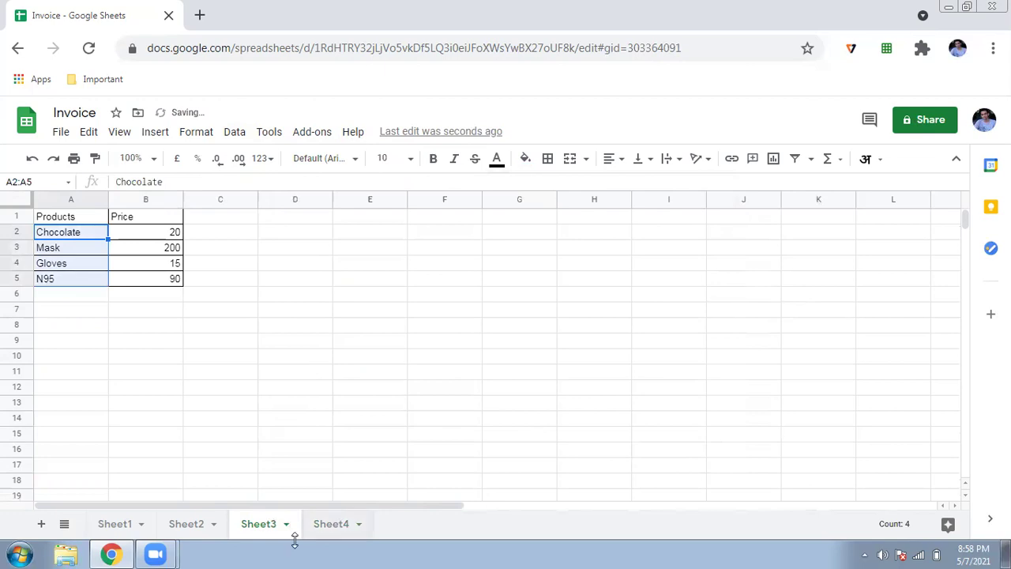
Check the product drop-down in Sheet4's A4 and copy it down through A17.
{"action": "left_click", "coordinate": [331, 524]}
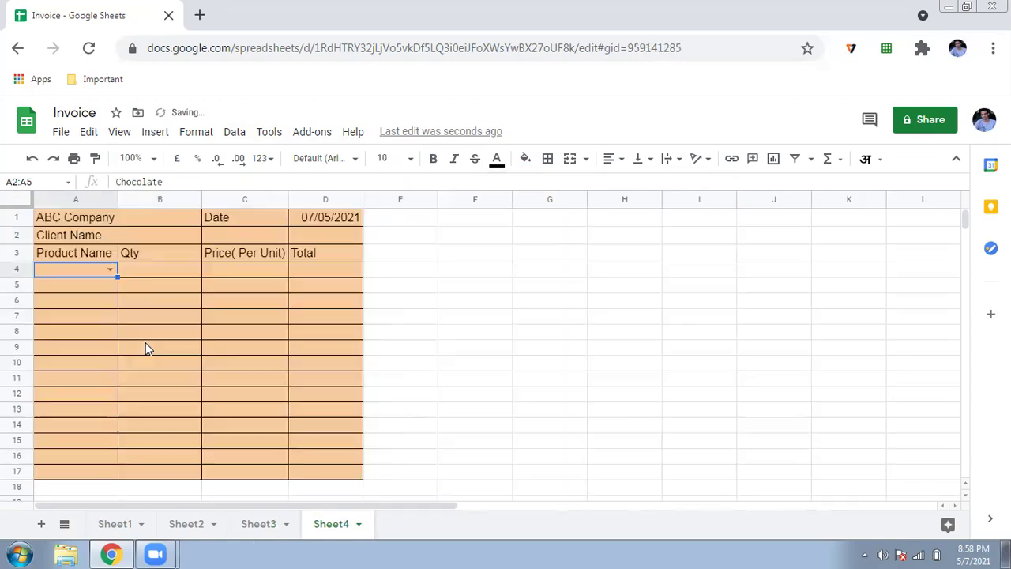
{"action": "left_click", "coordinate": [113, 270]}
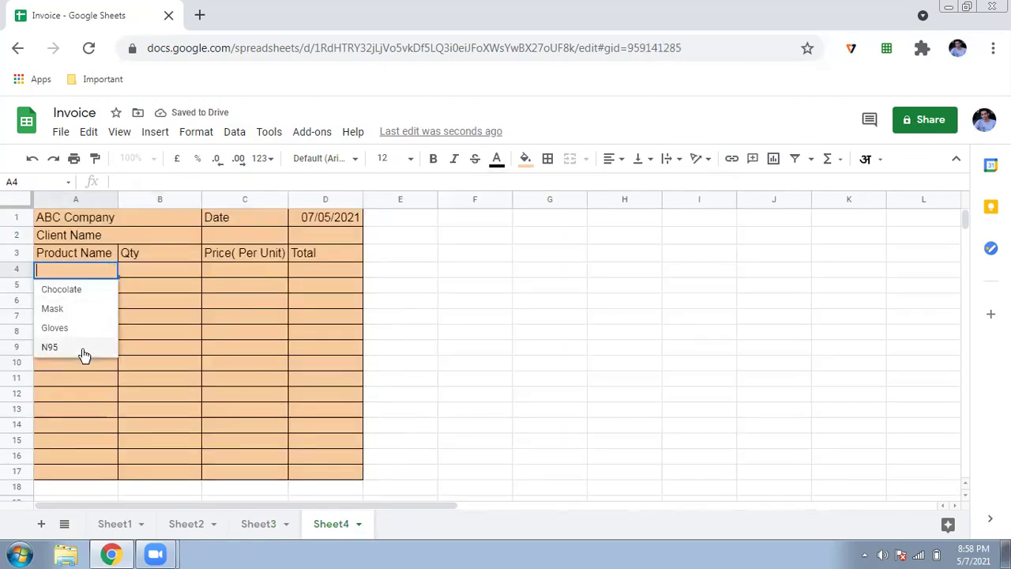
{"action": "left_click", "coordinate": [179, 319]}
{"action": "left_click", "coordinate": [98, 273]}
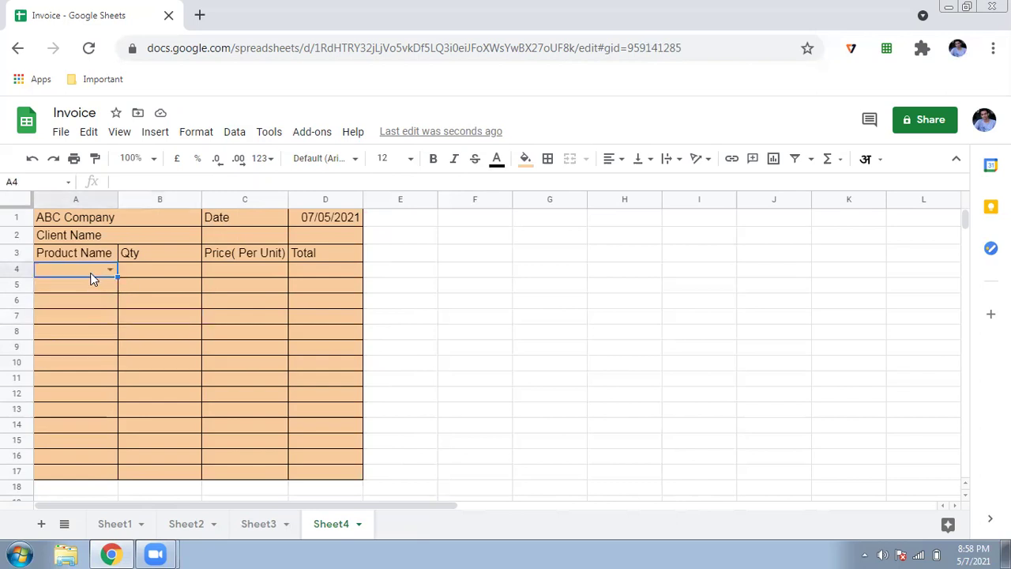
{"action": "left_click_drag", "start_coordinate": [116, 270], "coordinate": [122, 476]}
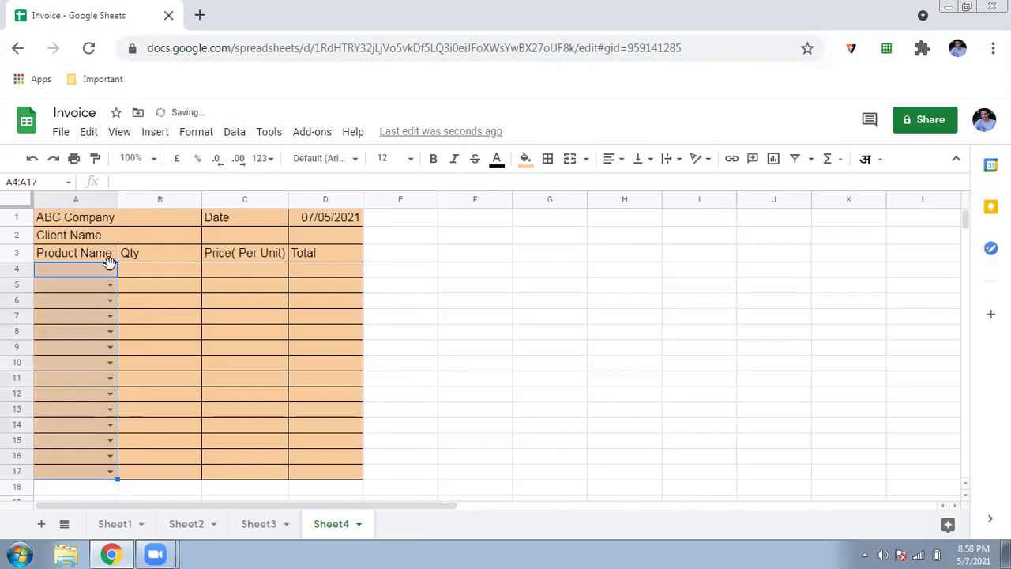
Test the product drop-downs by entering Chocolate in A4 and Mask in A5, and clear both cells.
{"action": "left_click", "coordinate": [90, 269]}
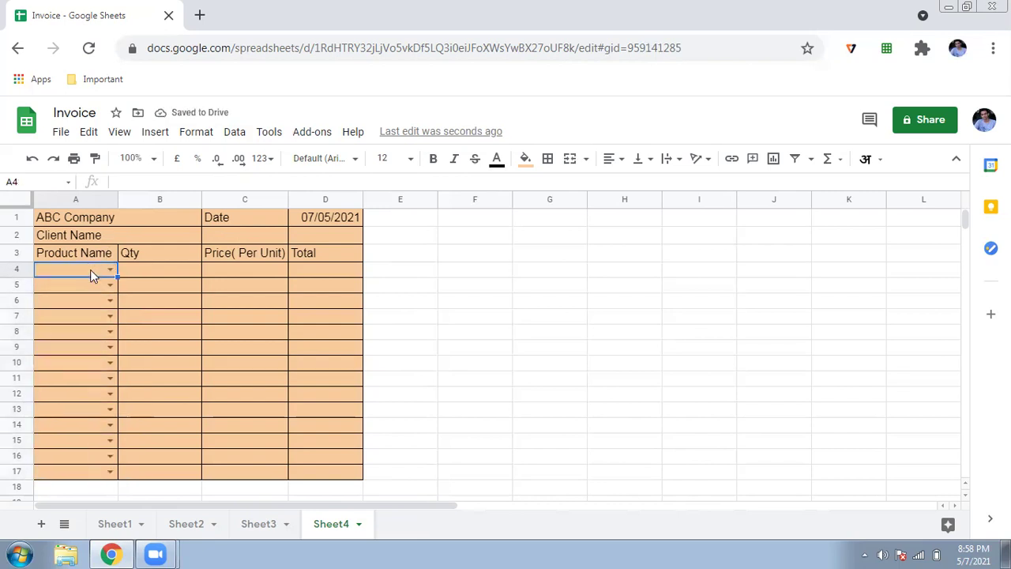
{"action": "type", "text": "c"}
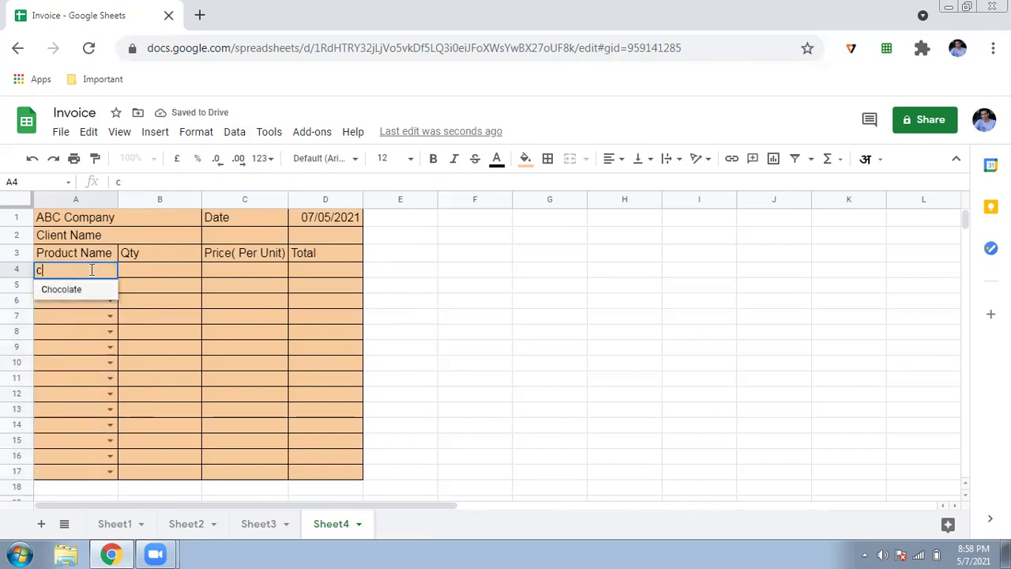
{"action": "key", "text": "Return"}
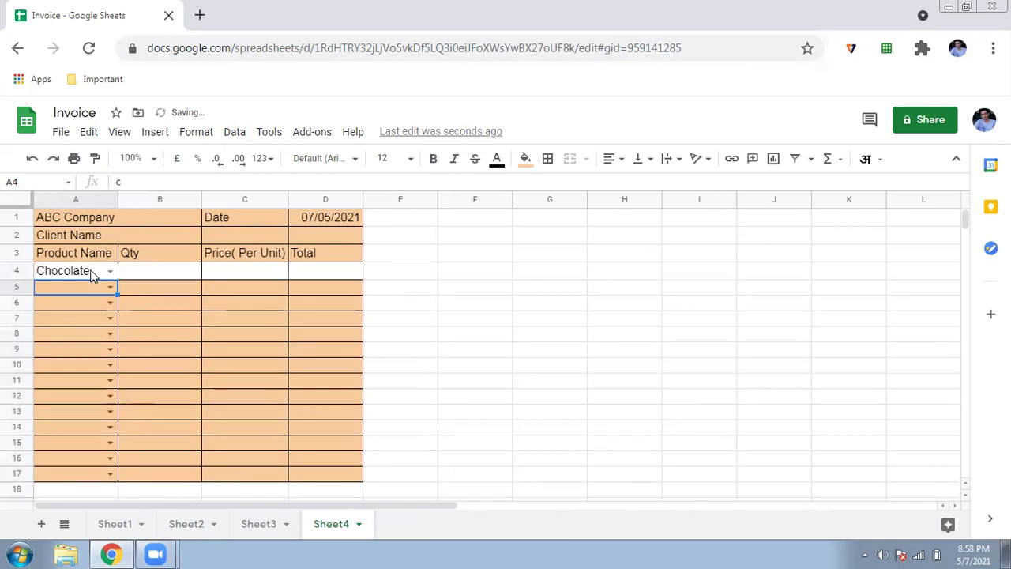
{"action": "type", "text": "m"}
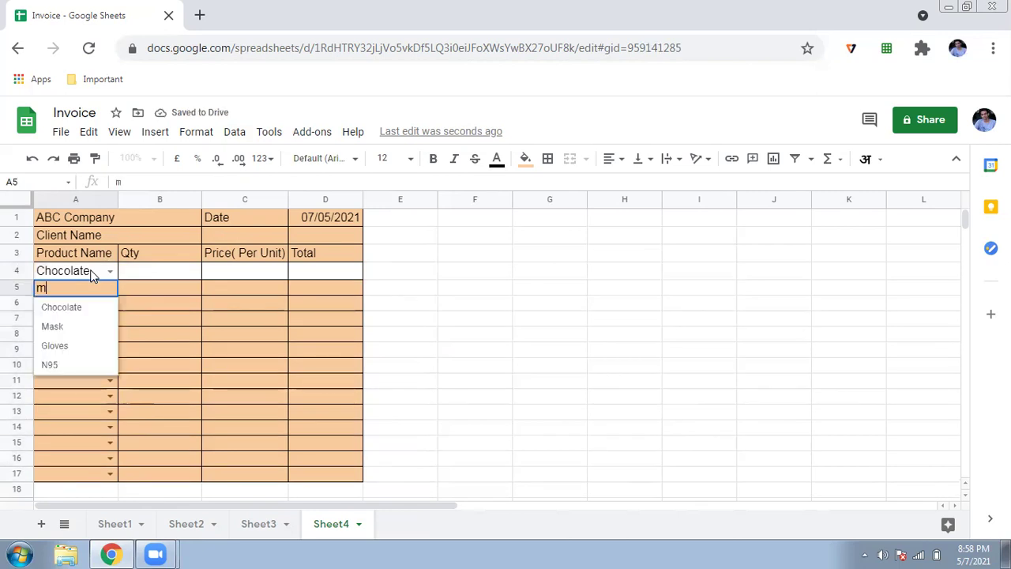
{"action": "key", "text": "Return"}
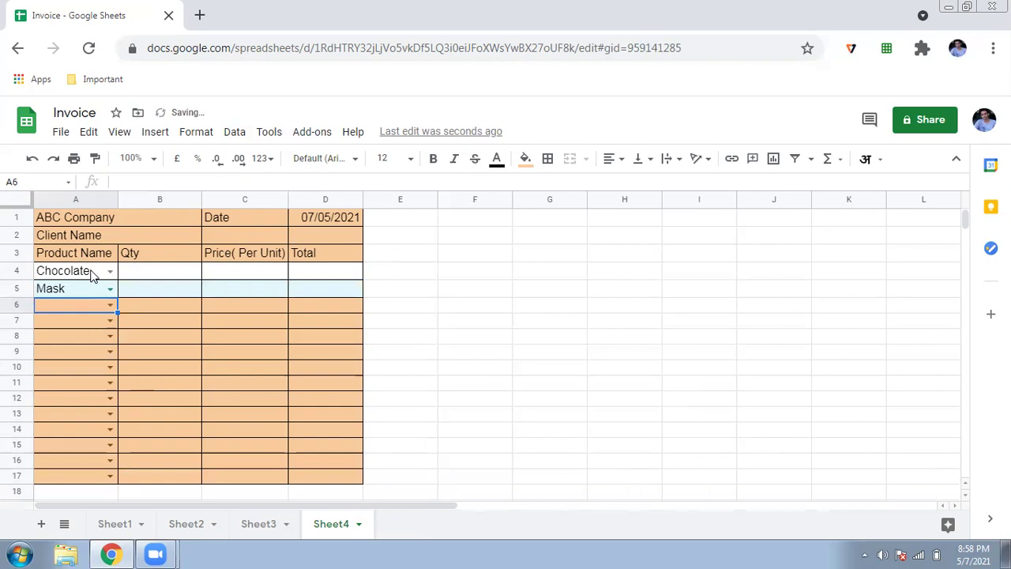
{"action": "left_click_drag", "start_coordinate": [90, 275], "coordinate": [87, 296]}
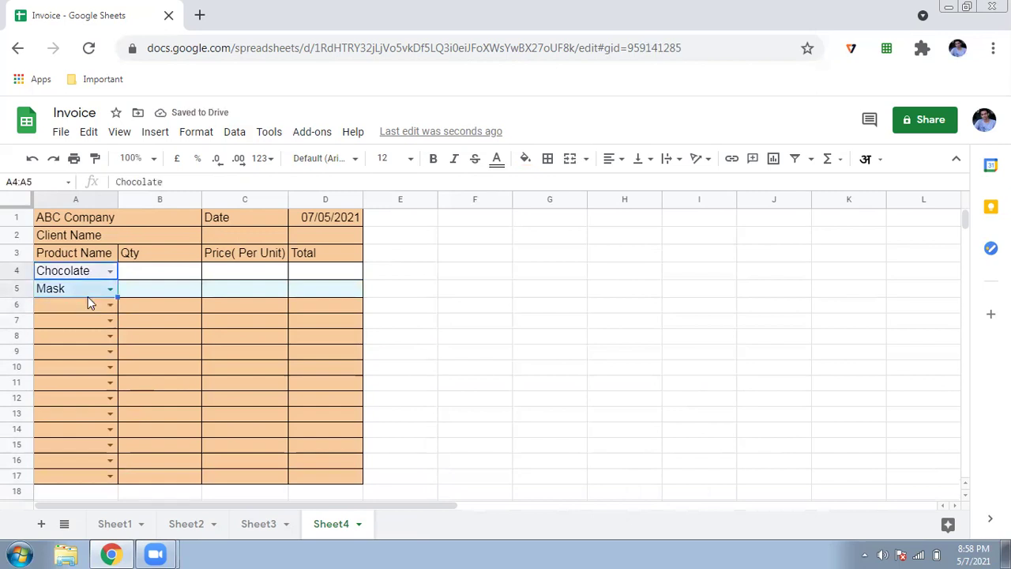
{"action": "key", "text": "Delete"}
Enter a price lookup in C4 of the invoice with the formula =VLOOKUP(A4,Sheet3!A2:B5,2,false).
{"action": "key", "text": "Right"}
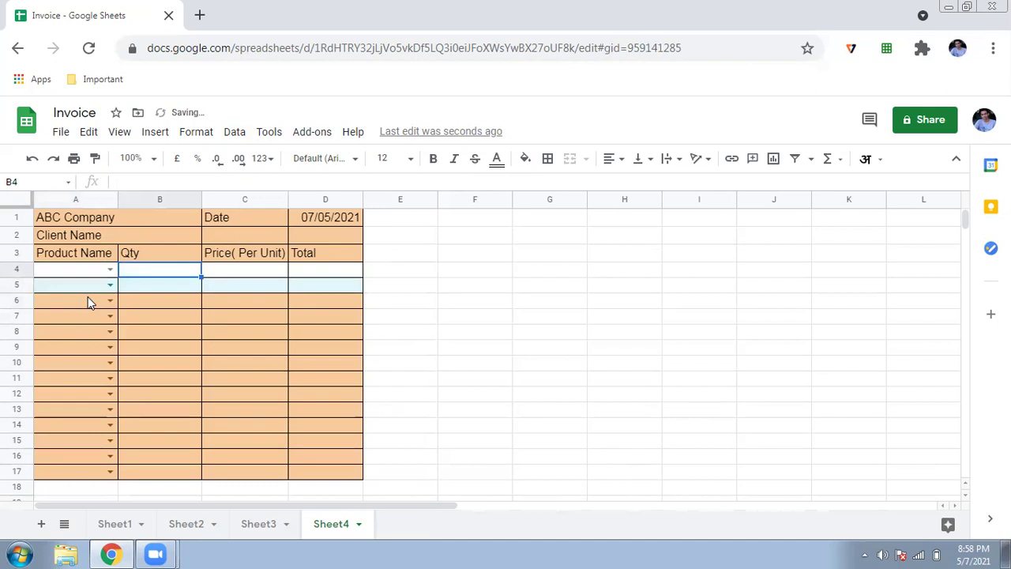
{"action": "key", "text": "Right"}
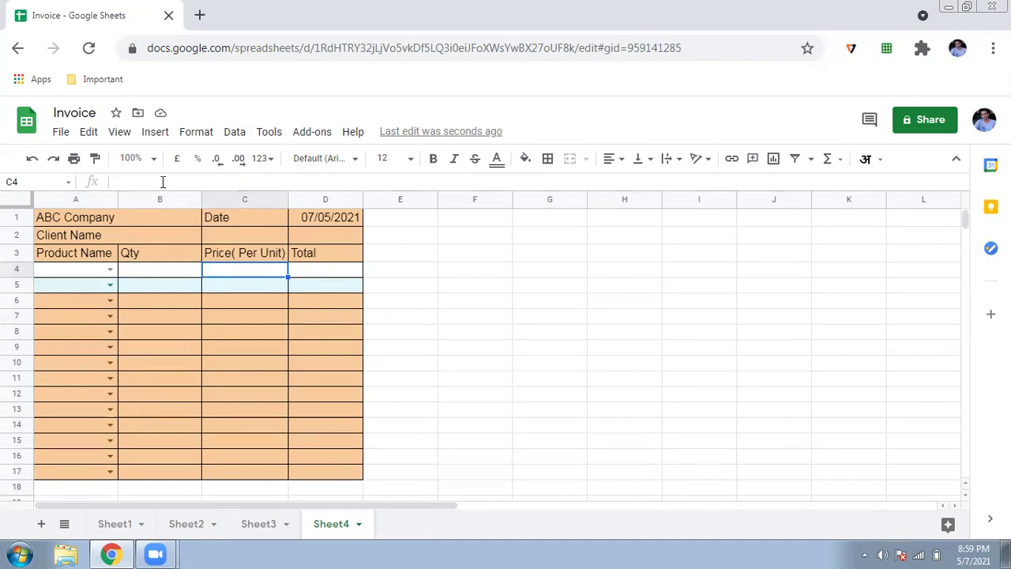
{"action": "left_click", "coordinate": [162, 182]}
{"action": "type", "text": "=vl"}
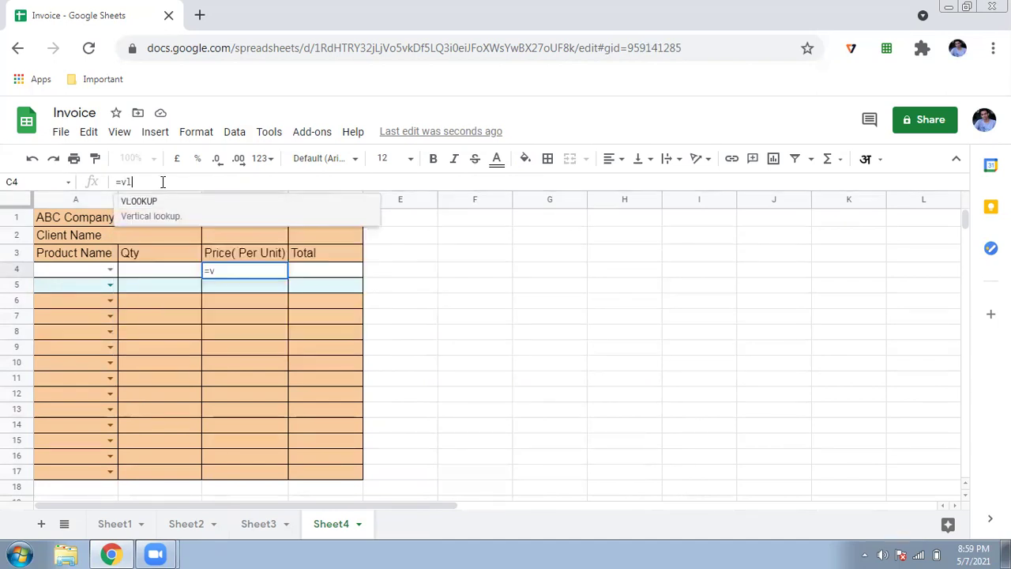
{"action": "type", "text": "o"}
{"action": "left_click", "coordinate": [168, 215]}
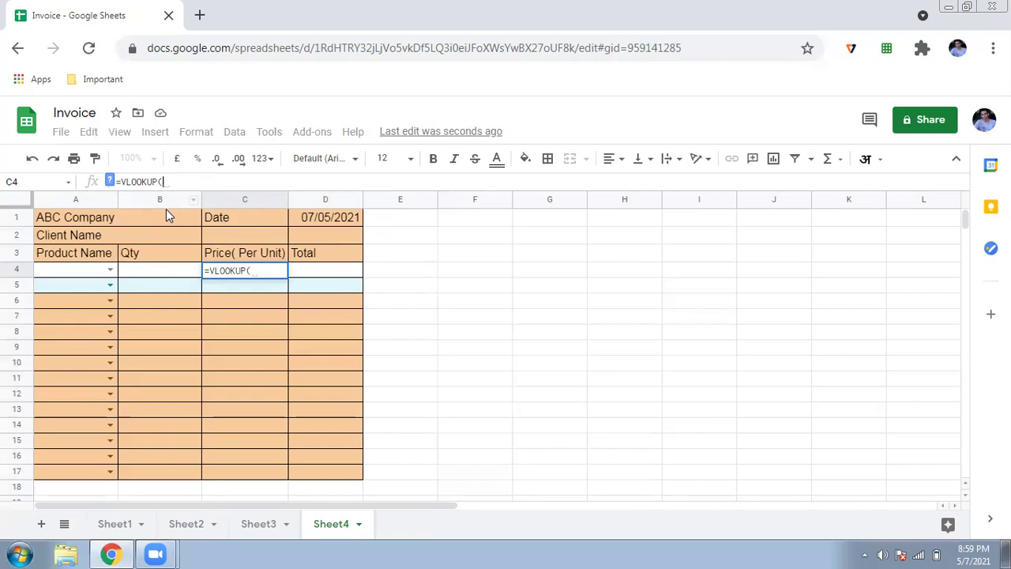
{"action": "left_click", "coordinate": [77, 270]}
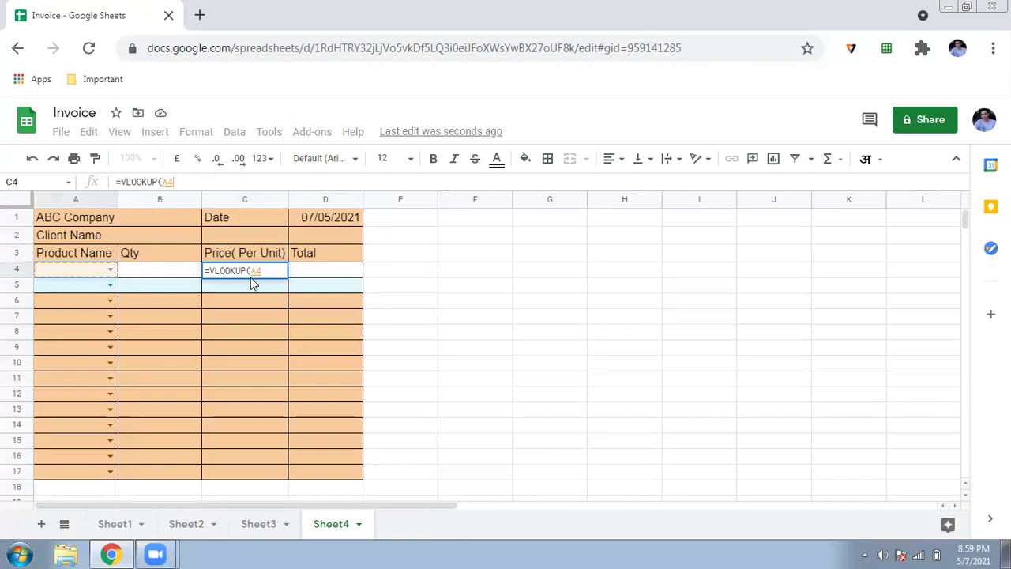
{"action": "type", "text": ","}
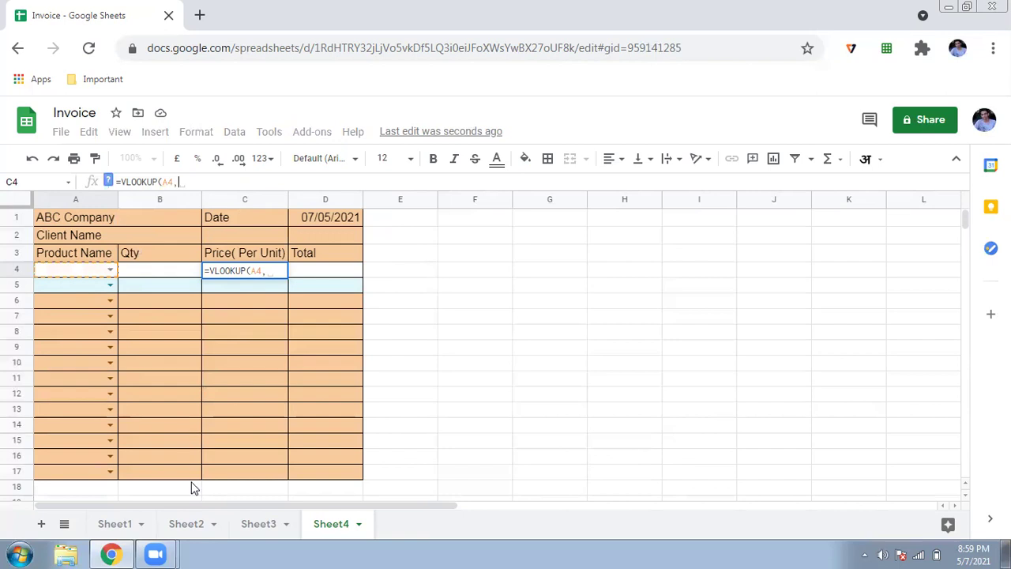
{"action": "left_click", "coordinate": [260, 524]}
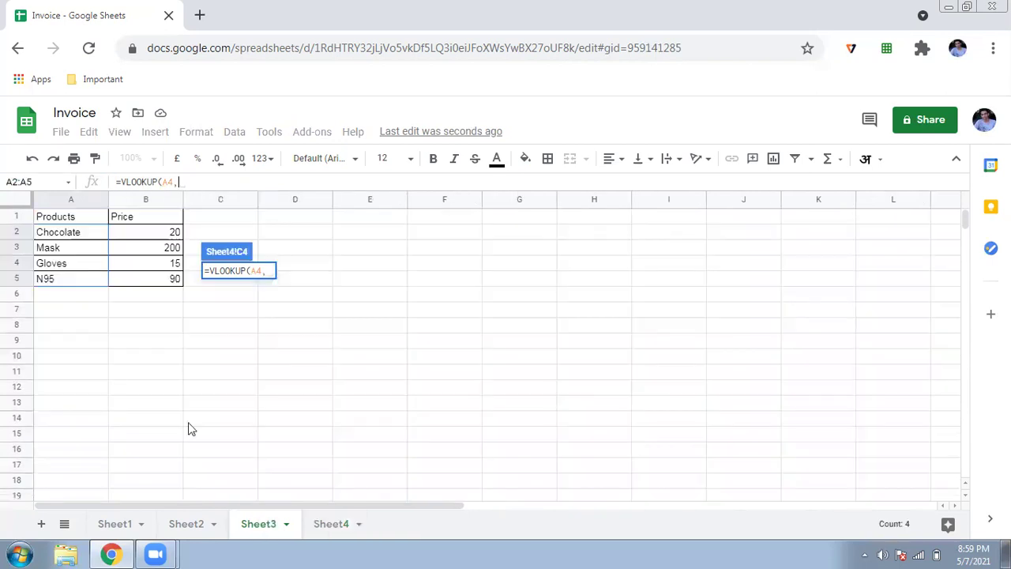
{"action": "left_click_drag", "start_coordinate": [57, 235], "coordinate": [154, 285]}
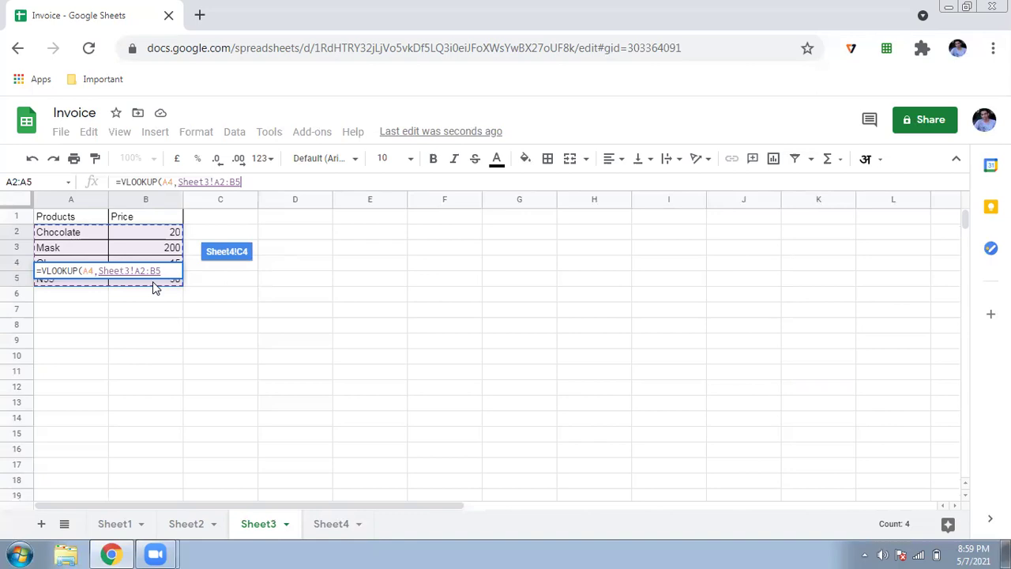
{"action": "type", "text": ","}
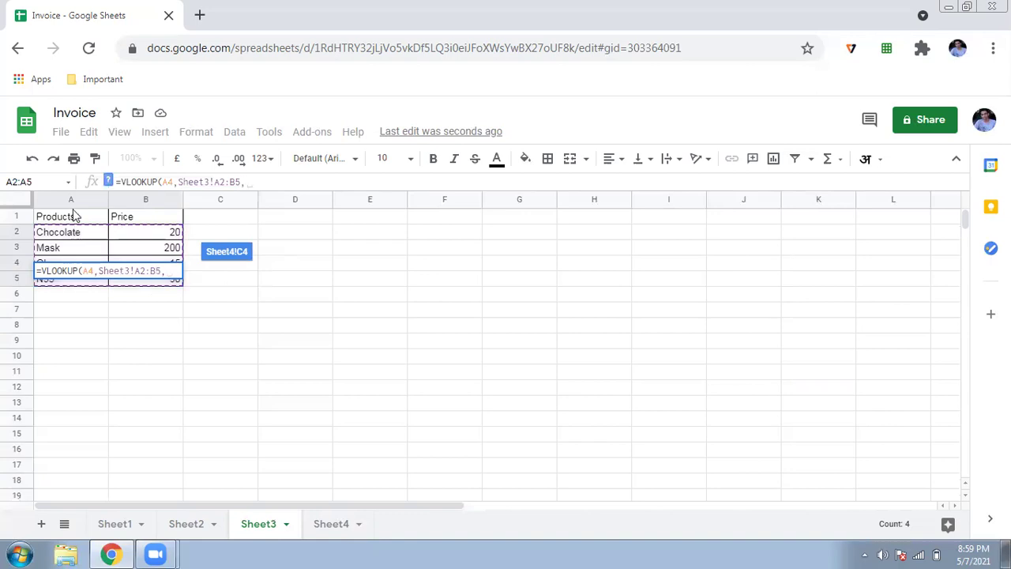
{"action": "type", "text": "2,"}
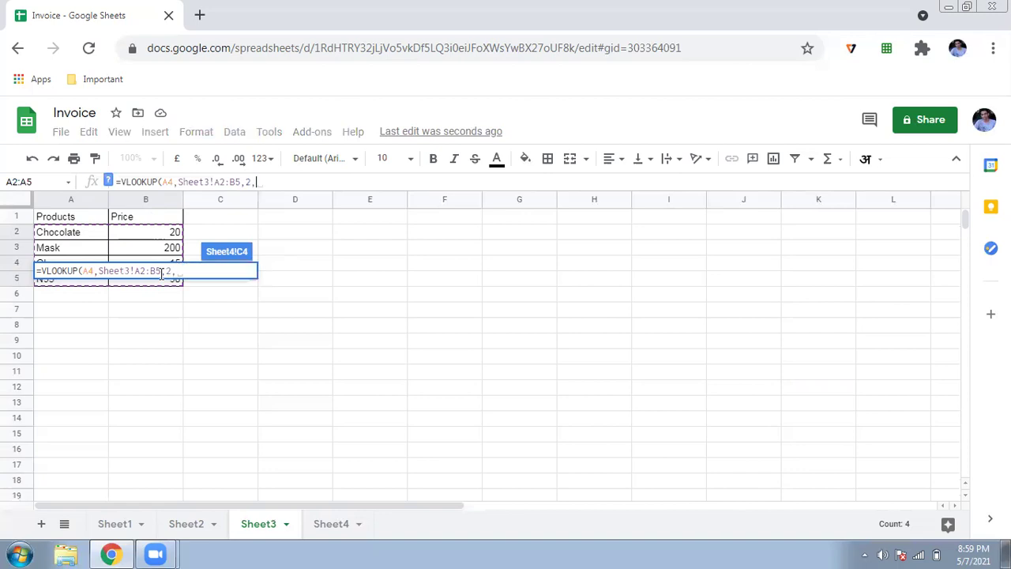
{"action": "type", "text": "false"}
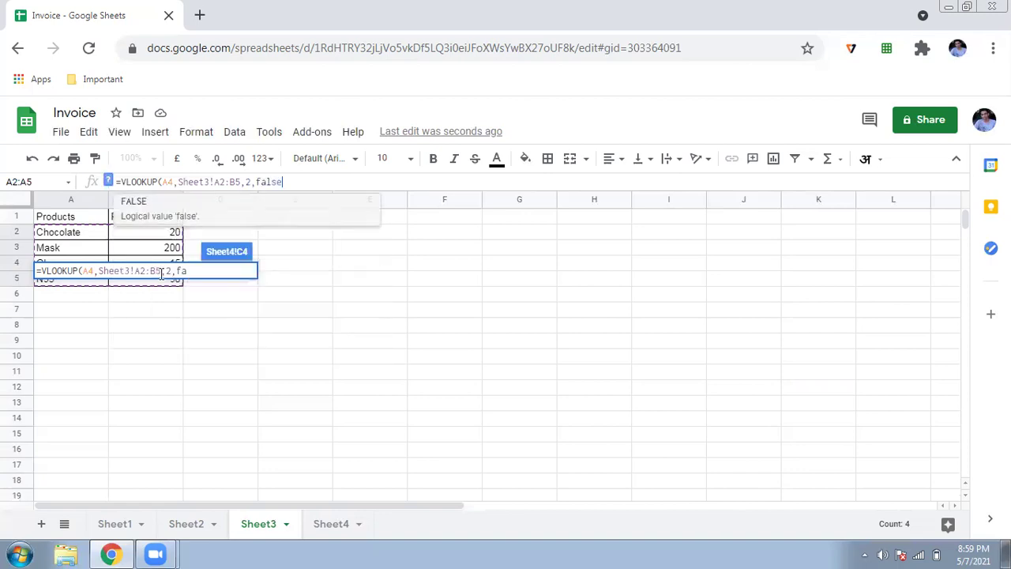
{"action": "type", "text": ")"}
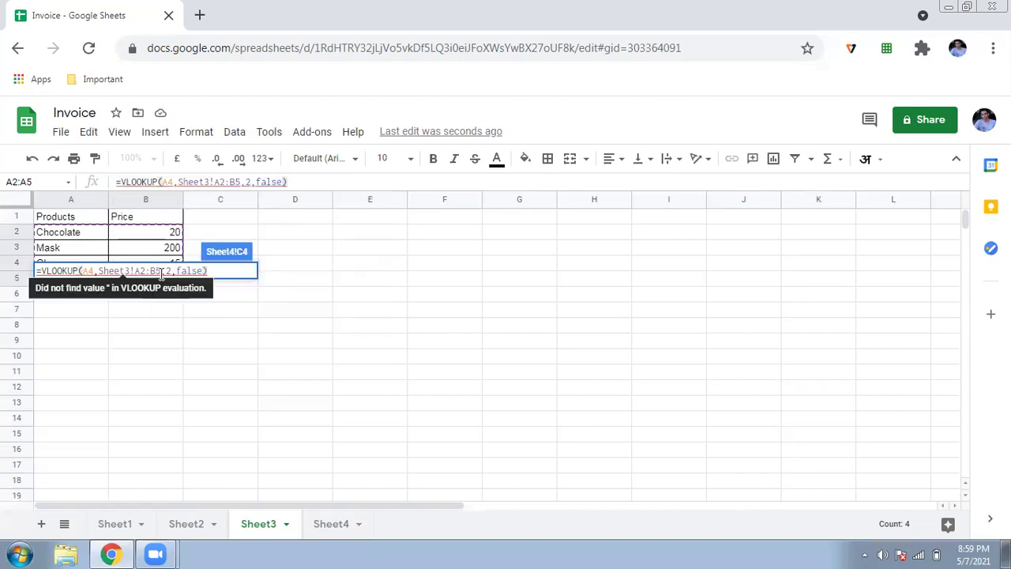
{"action": "key", "text": "Return"}
{"action": "left_click", "coordinate": [244, 273]}
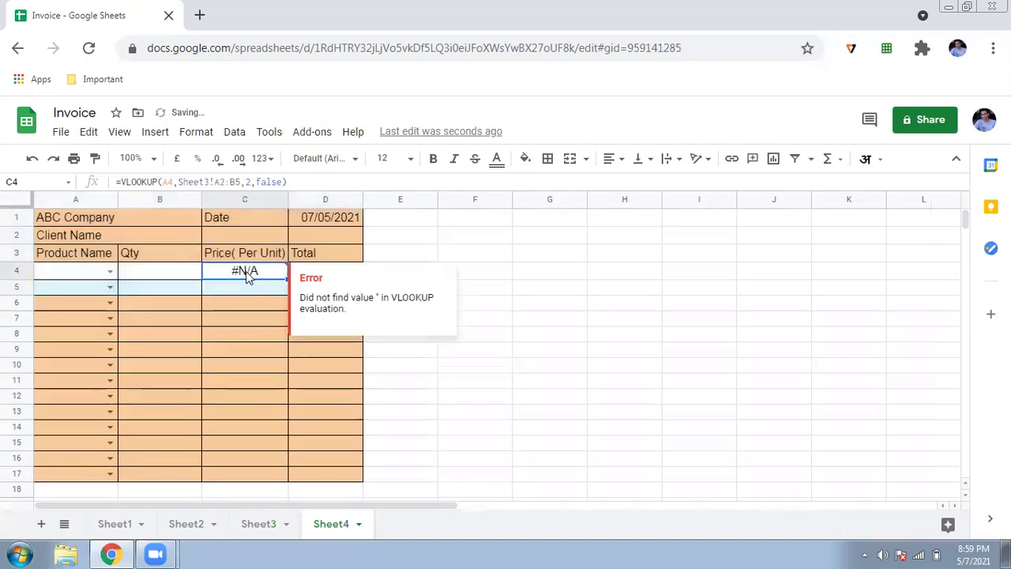
Test the price lookup by choosing Chocolate, Mask and N95 in A4 one after another, and clear the cell.
{"action": "left_click", "coordinate": [110, 271]}
{"action": "left_click", "coordinate": [93, 303]}
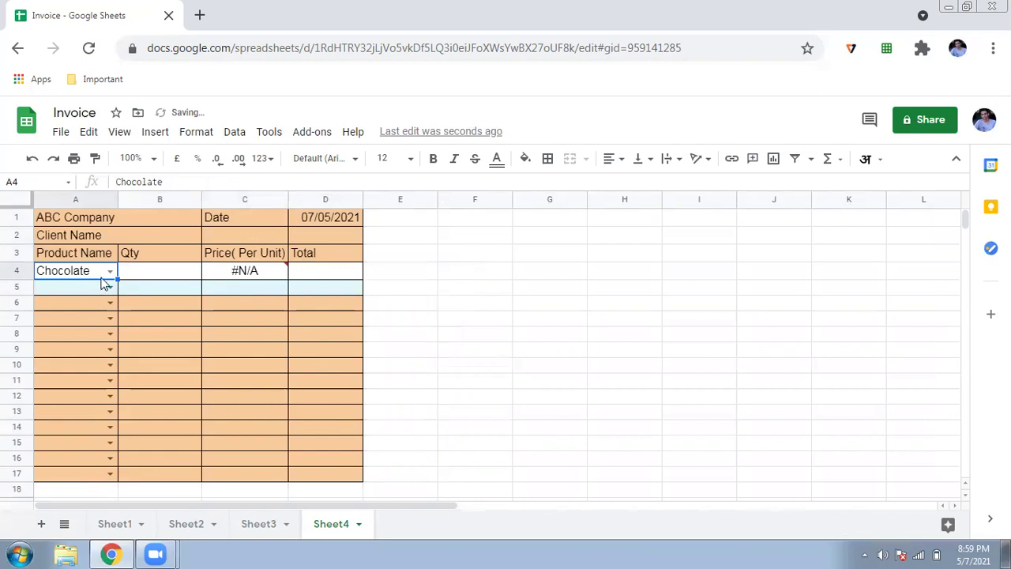
{"action": "left_click", "coordinate": [110, 271]}
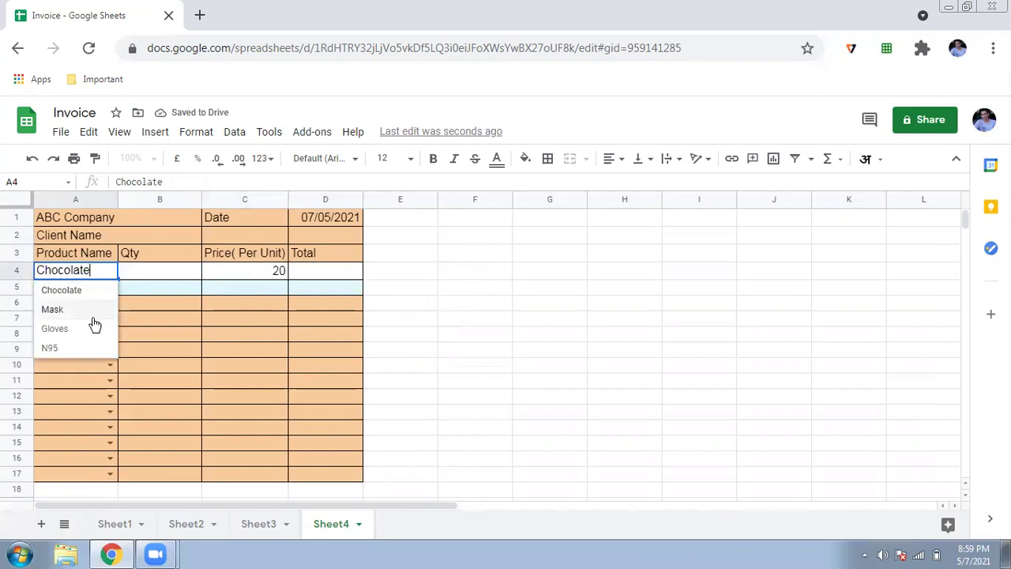
{"action": "left_click", "coordinate": [92, 316]}
{"action": "left_click", "coordinate": [110, 271]}
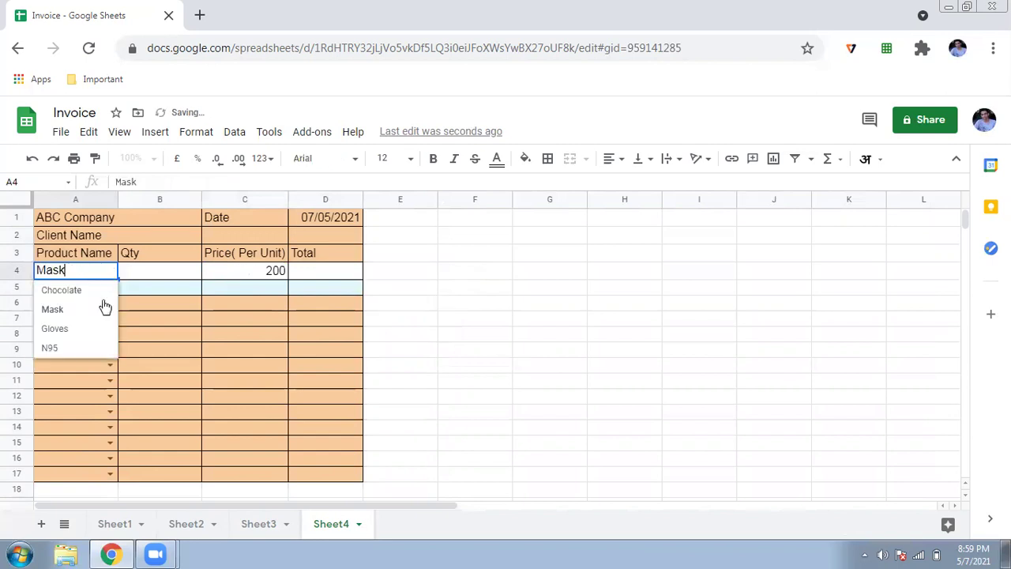
{"action": "left_click", "coordinate": [91, 348]}
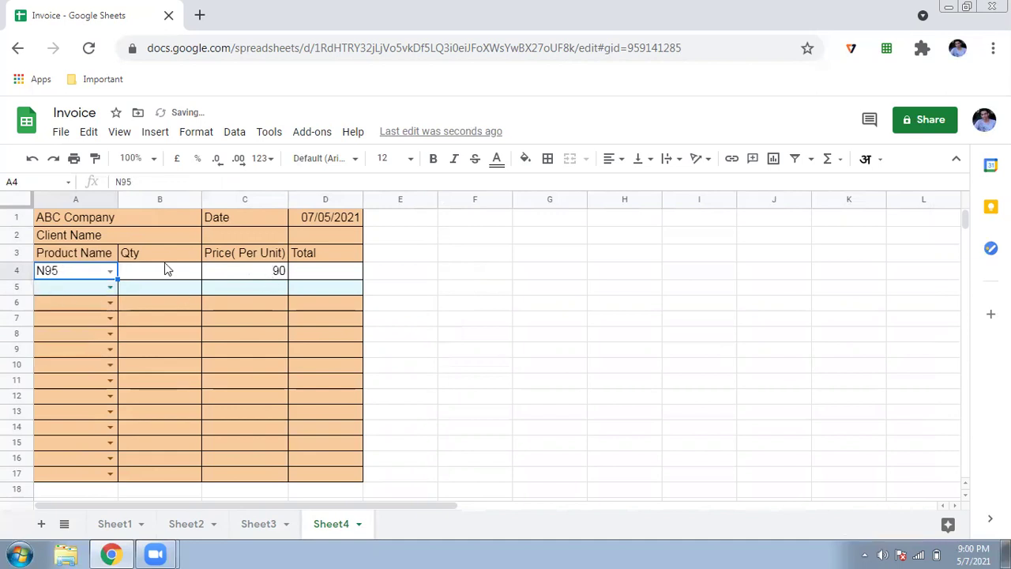
{"action": "left_click", "coordinate": [110, 271]}
{"action": "left_click", "coordinate": [162, 318]}
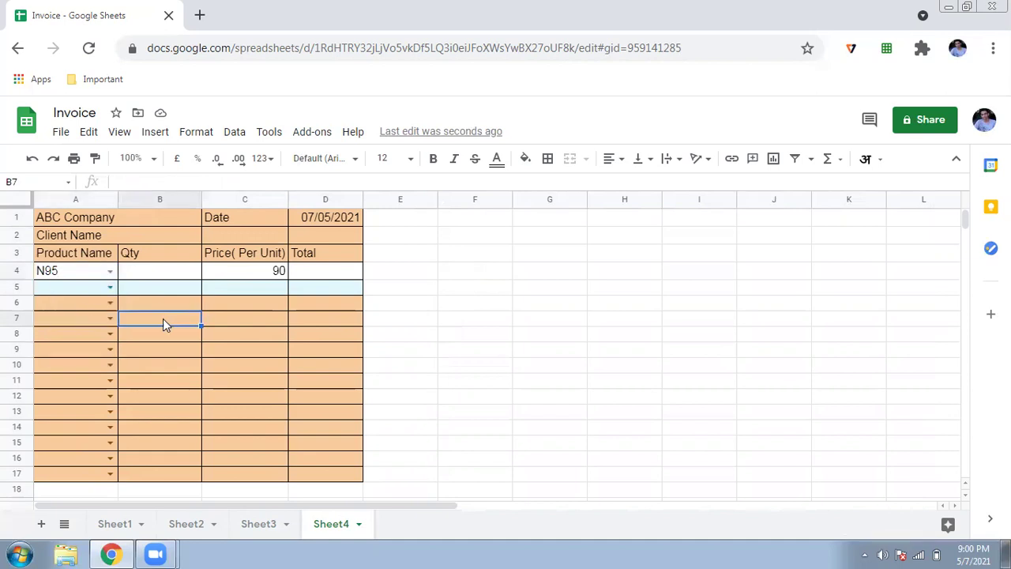
{"action": "left_click", "coordinate": [75, 272]}
{"action": "key", "text": "Delete"}
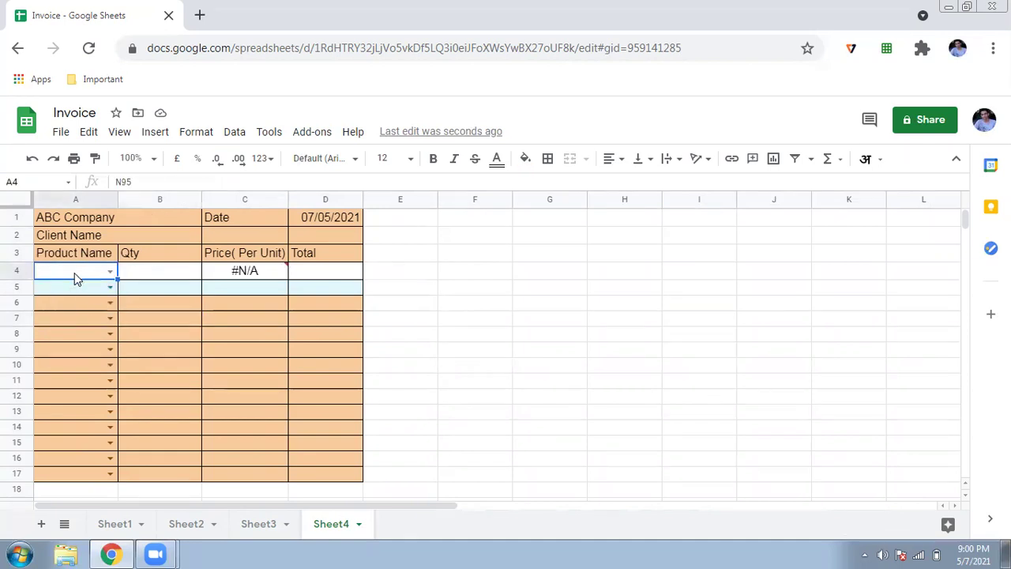
Wrap C4's price lookup in IFERROR, making it =iferror(VLOOKUP(A4,Sheet3!A2:B5,2,false)).
{"action": "left_click", "coordinate": [246, 271]}
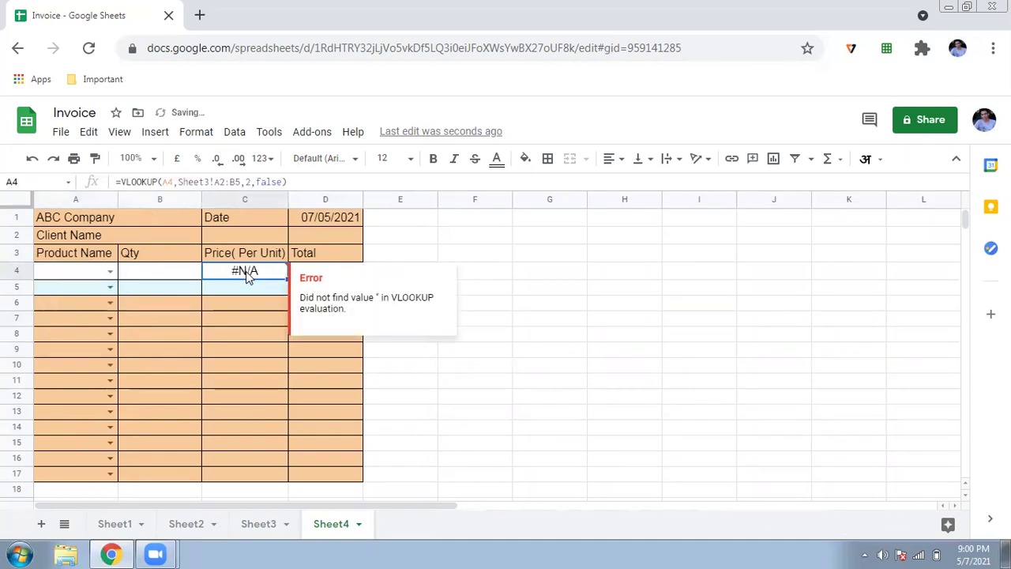
{"action": "left_click", "coordinate": [121, 182]}
{"action": "type", "text": "if"}
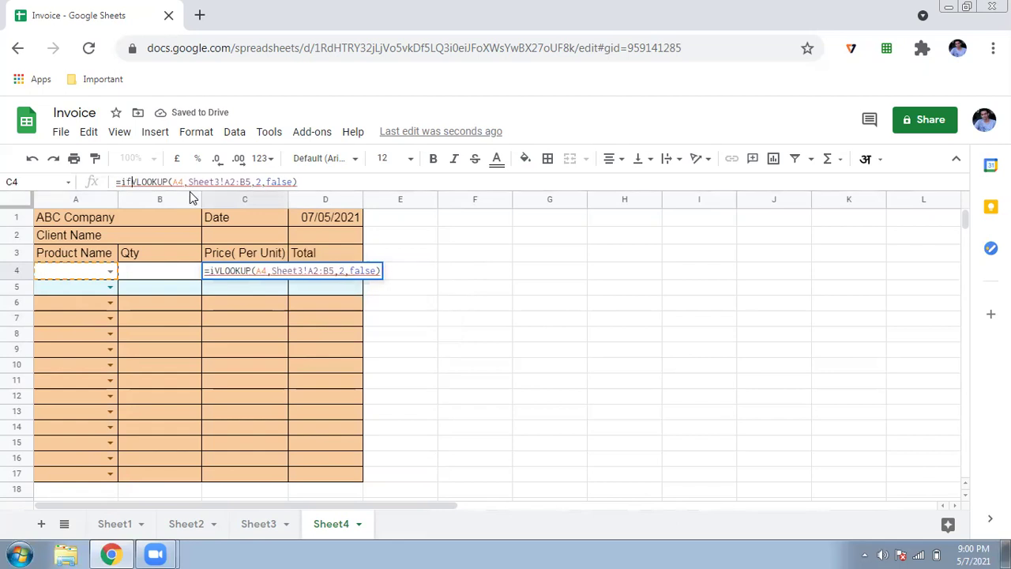
{"action": "type", "text": "erro"}
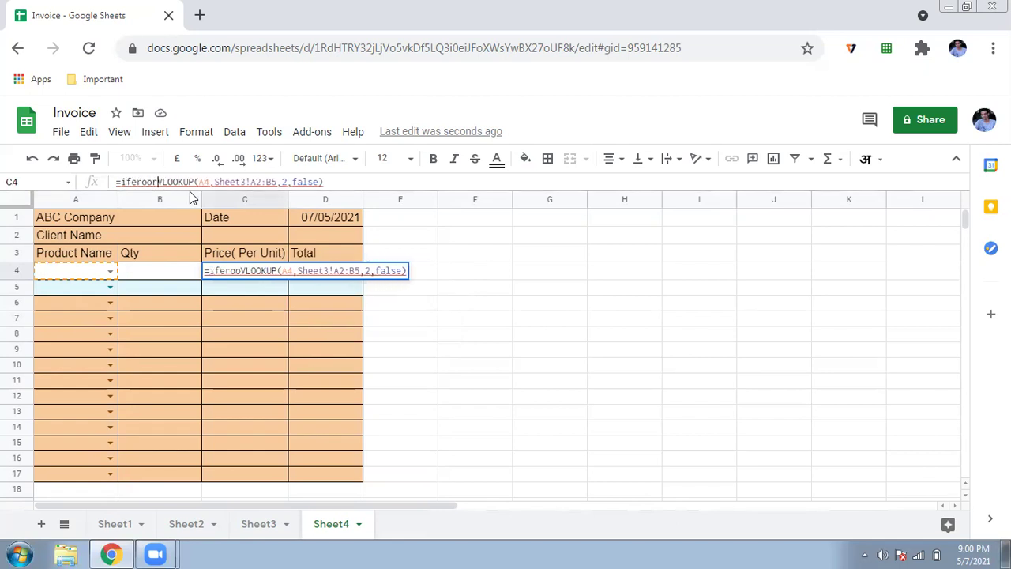
{"action": "type", "text": "r("}
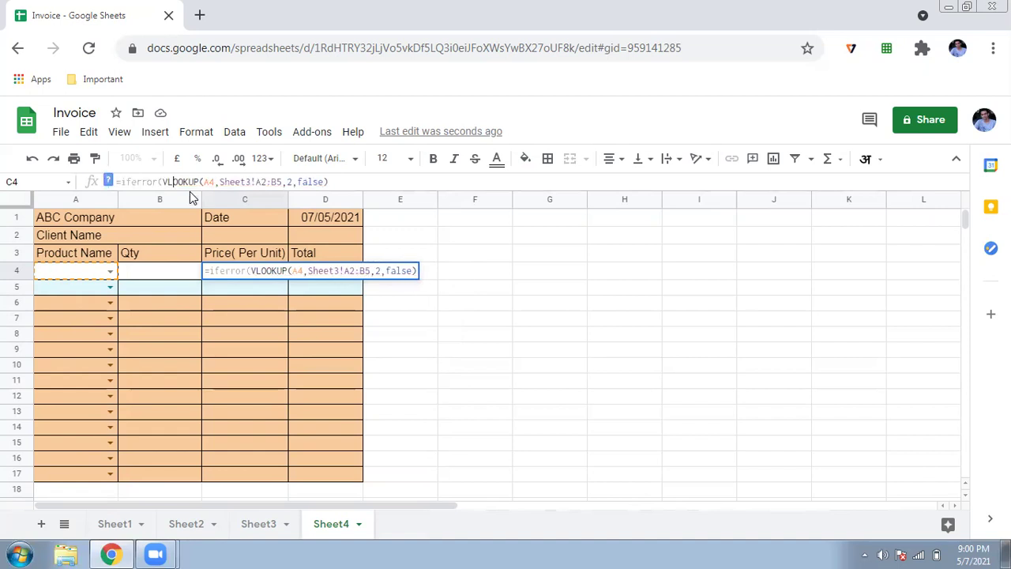
{"action": "type", "text": ")"}
{"action": "key", "text": "Return"}
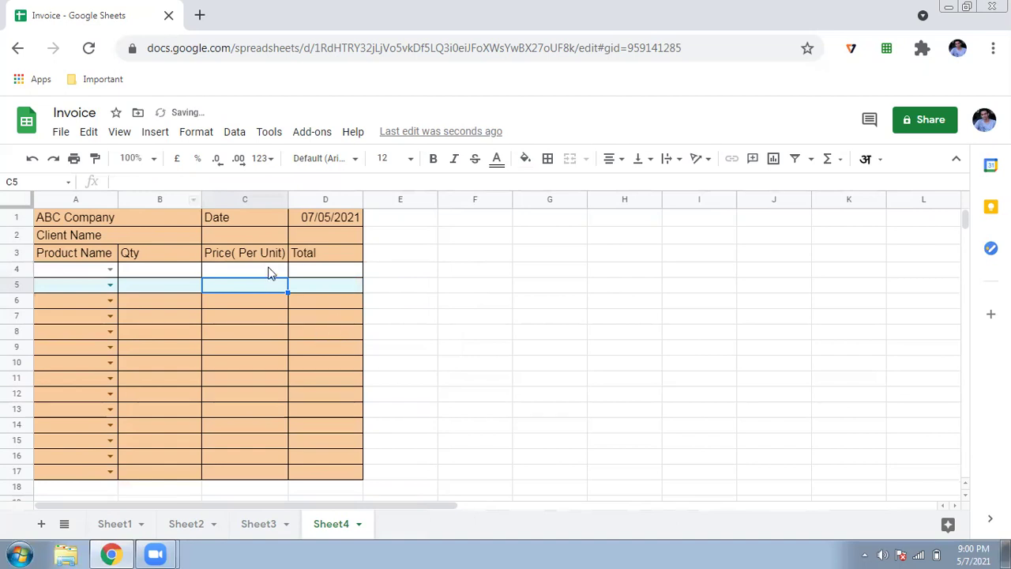
Test the IFERROR price formula by choosing Chocolate in A4, and clear the product cell.
{"action": "left_click", "coordinate": [110, 270]}
{"action": "left_click", "coordinate": [103, 297]}
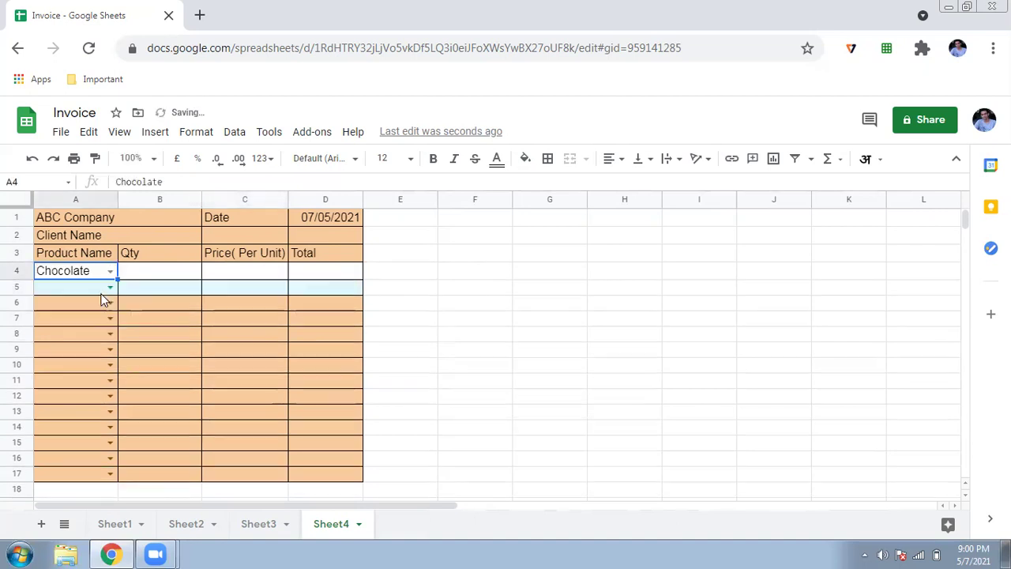
{"action": "left_click", "coordinate": [110, 271]}
{"action": "left_click", "coordinate": [203, 293]}
{"action": "left_click", "coordinate": [86, 273]}
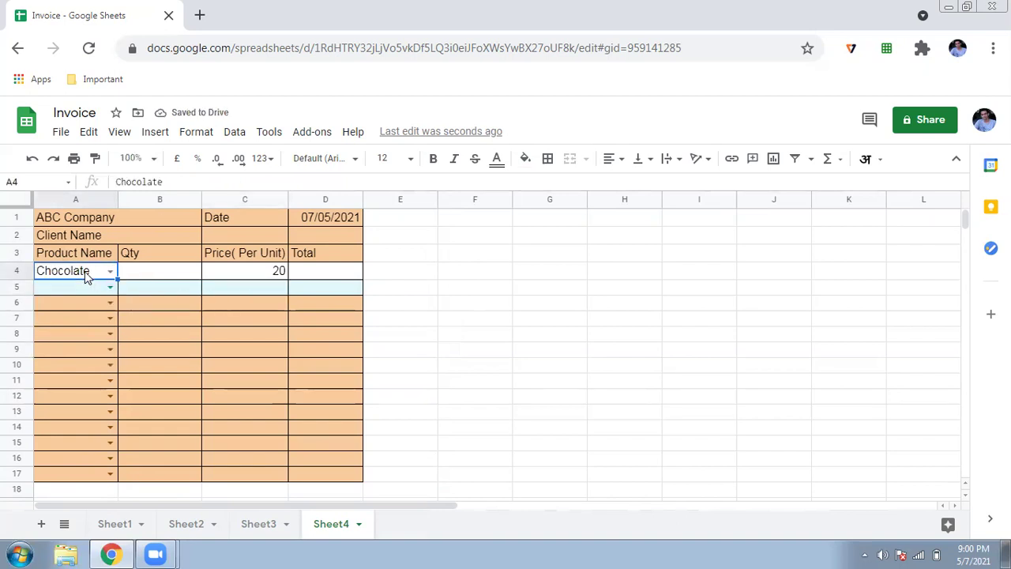
{"action": "key", "text": "Delete"}
Make the lookup range in C4 absolute as Sheet3!$A$2:$B$5 and fill the formula down through C17.
{"action": "left_click", "coordinate": [238, 271]}
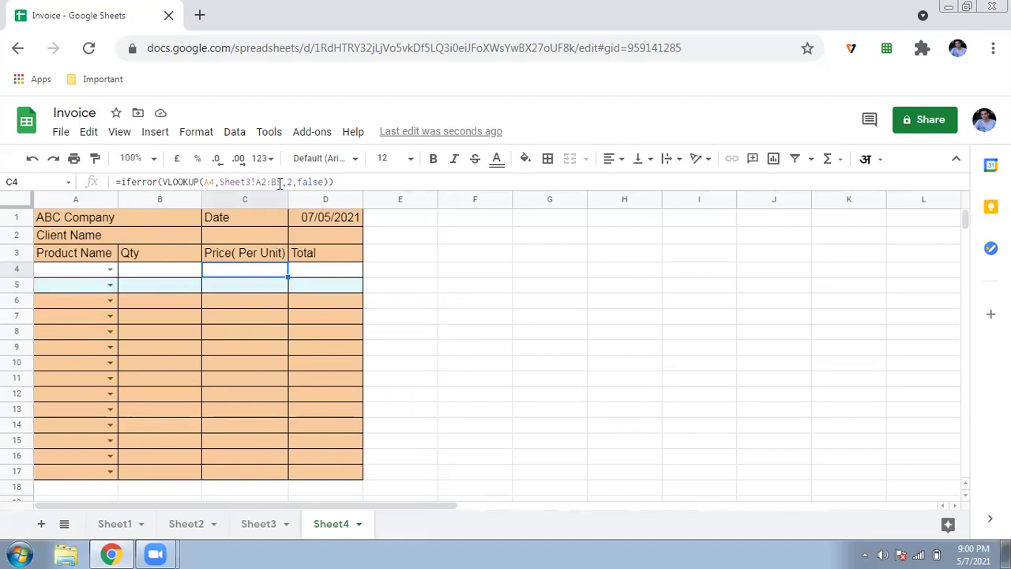
{"action": "left_click_drag", "start_coordinate": [282, 182], "coordinate": [252, 183]}
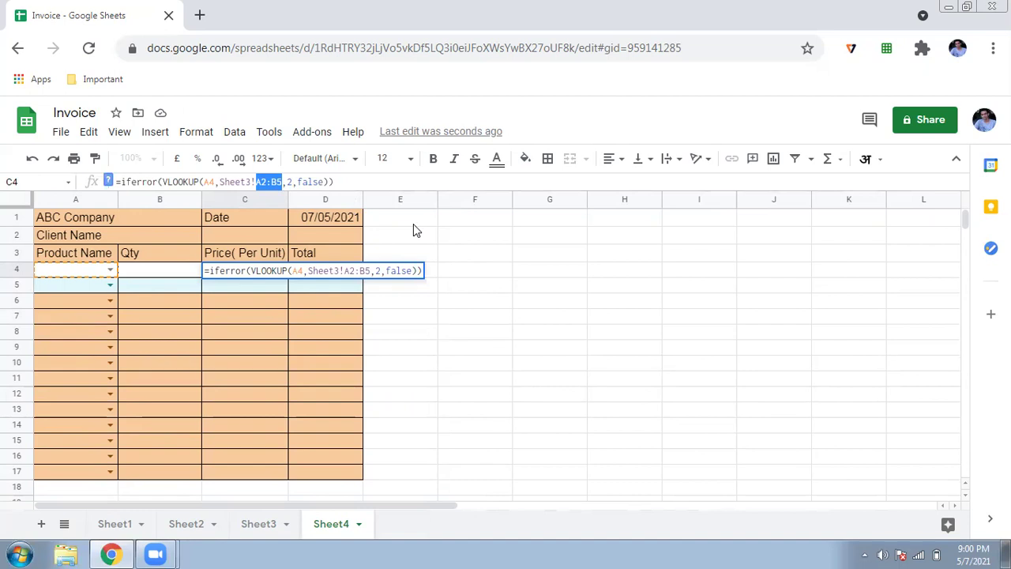
{"action": "key", "text": "F4"}
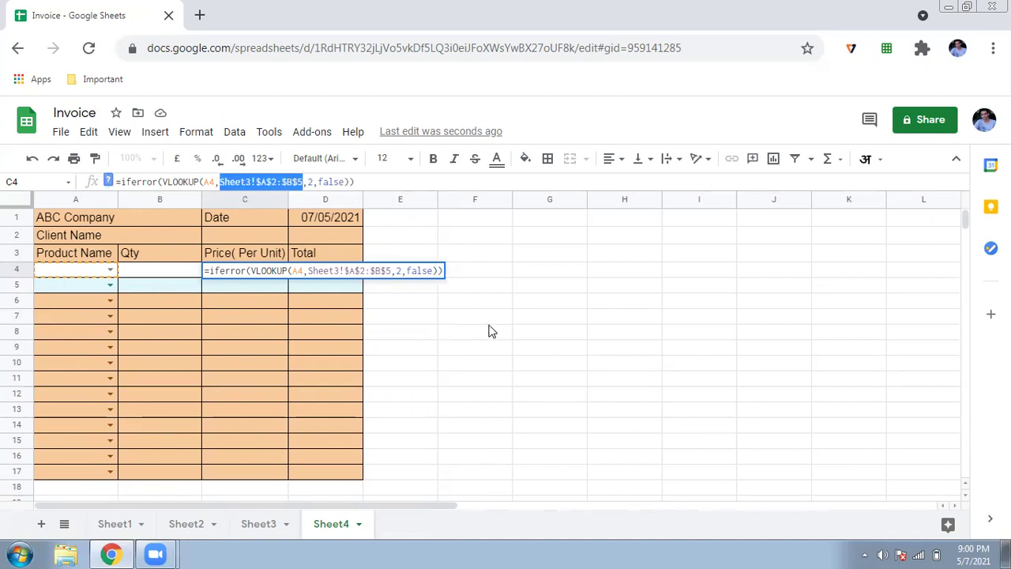
{"action": "left_click", "coordinate": [488, 330]}
{"action": "left_click", "coordinate": [276, 273]}
{"action": "mouse_move", "coordinate": [288, 275]}
{"action": "left_mouse_down"}
{"action": "mouse_move", "coordinate": [303, 400]}
{"action": "mouse_move", "coordinate": [293, 471]}
{"action": "left_mouse_up"}
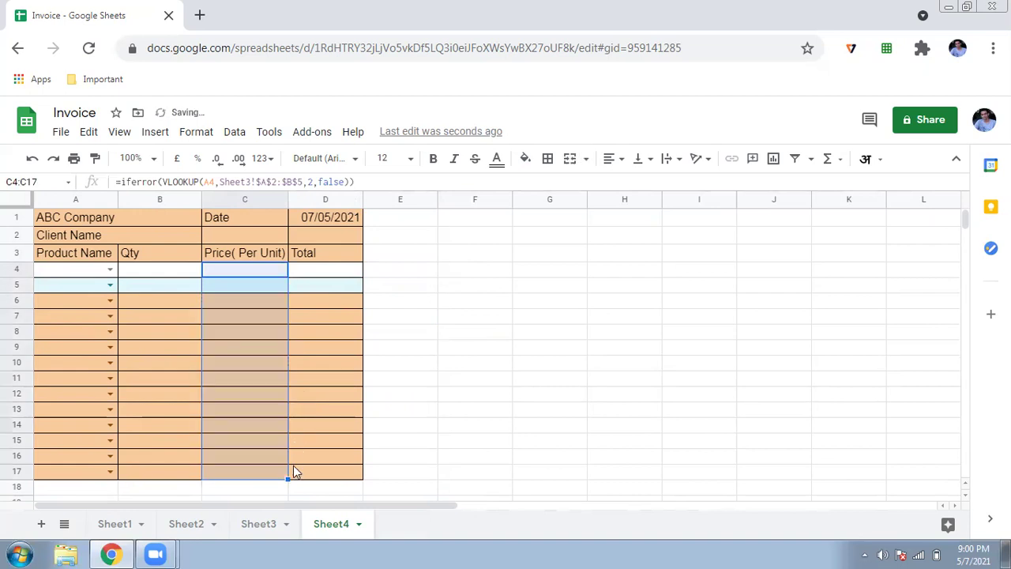
Test the copied price formula by choosing Chocolate in A7, and clear the cell.
{"action": "left_click", "coordinate": [109, 318]}
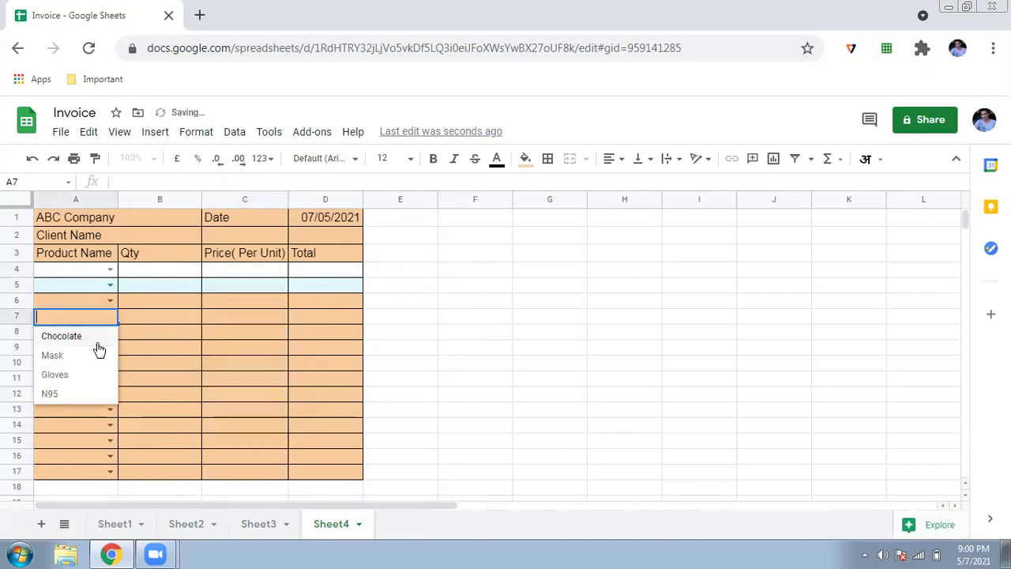
{"action": "left_click", "coordinate": [95, 340]}
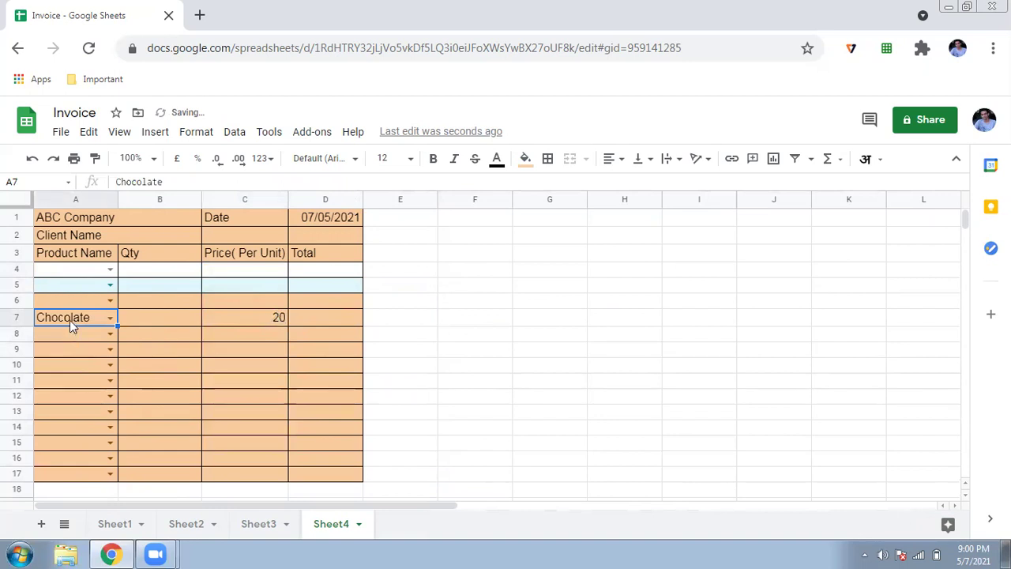
{"action": "key", "text": "Delete"}
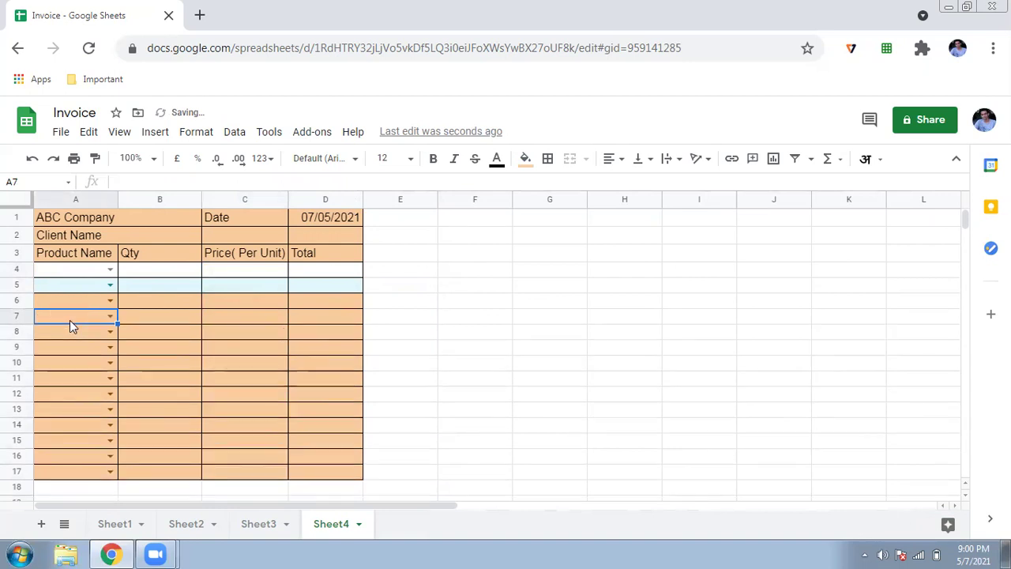
Start a Total formula in D4 that checks for a blank cell, entering =if(isblank).
{"action": "left_click", "coordinate": [356, 272]}
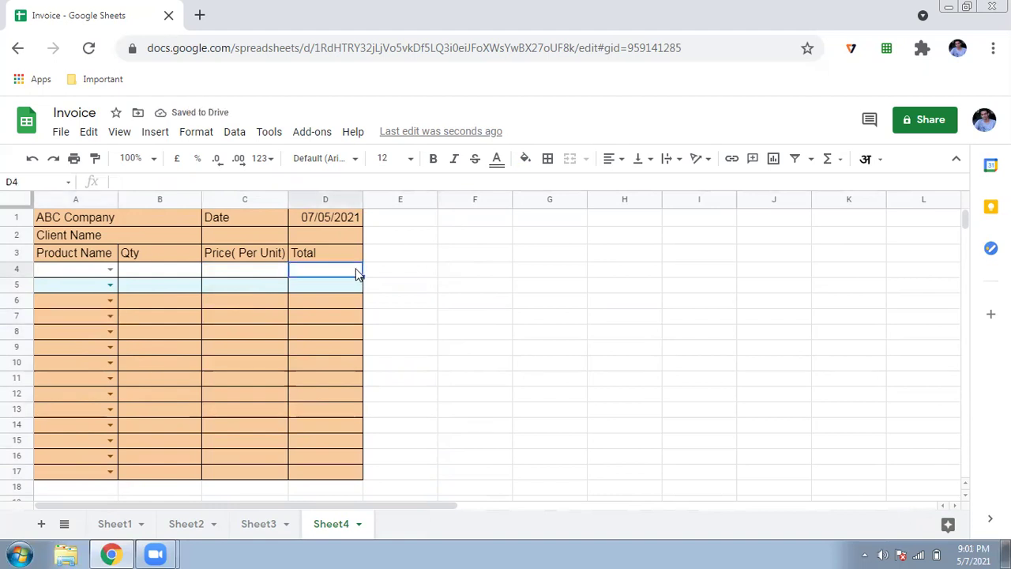
{"action": "type", "text": "="}
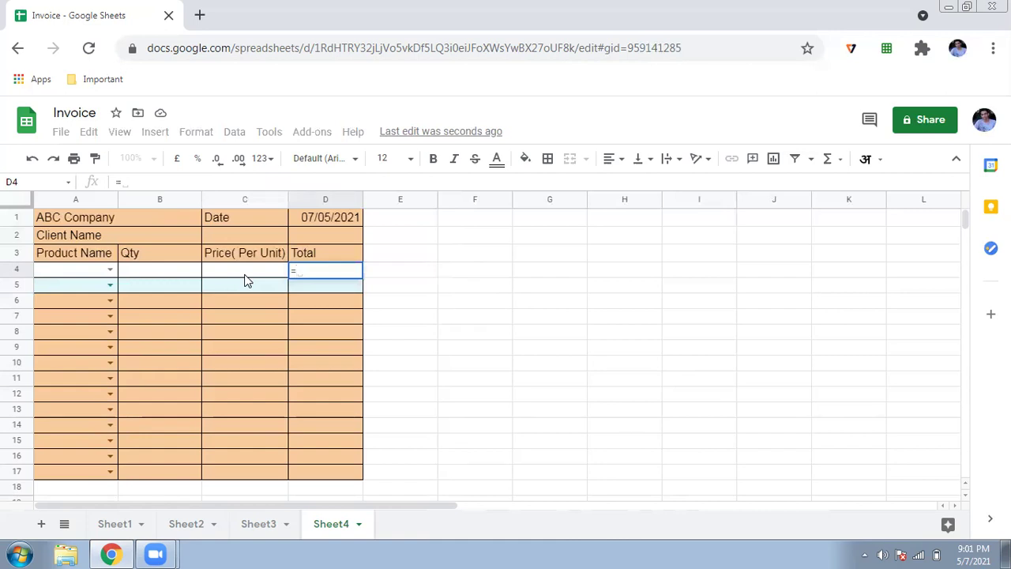
{"action": "type", "text": "if"}
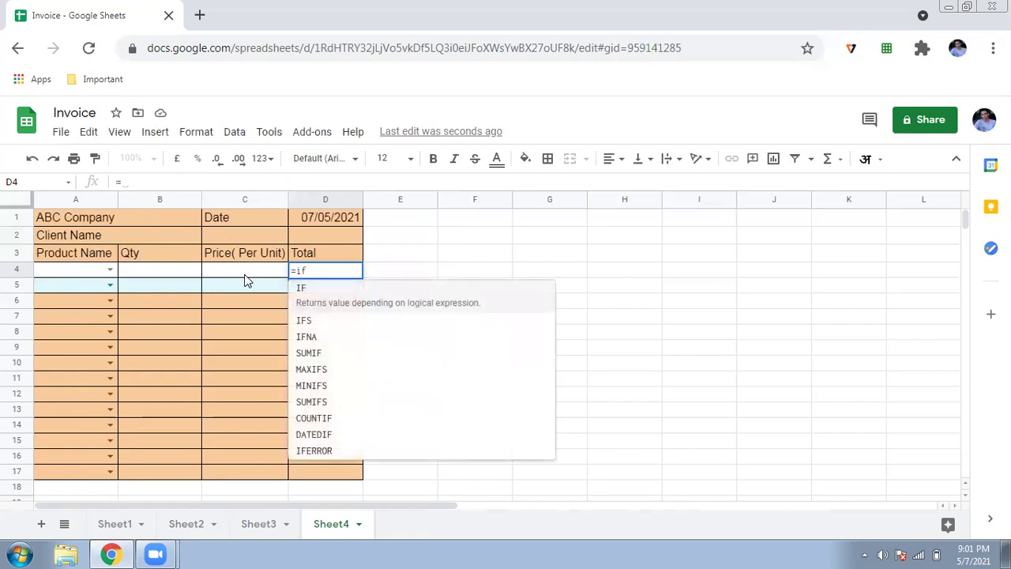
{"action": "type", "text": "(isbal"}
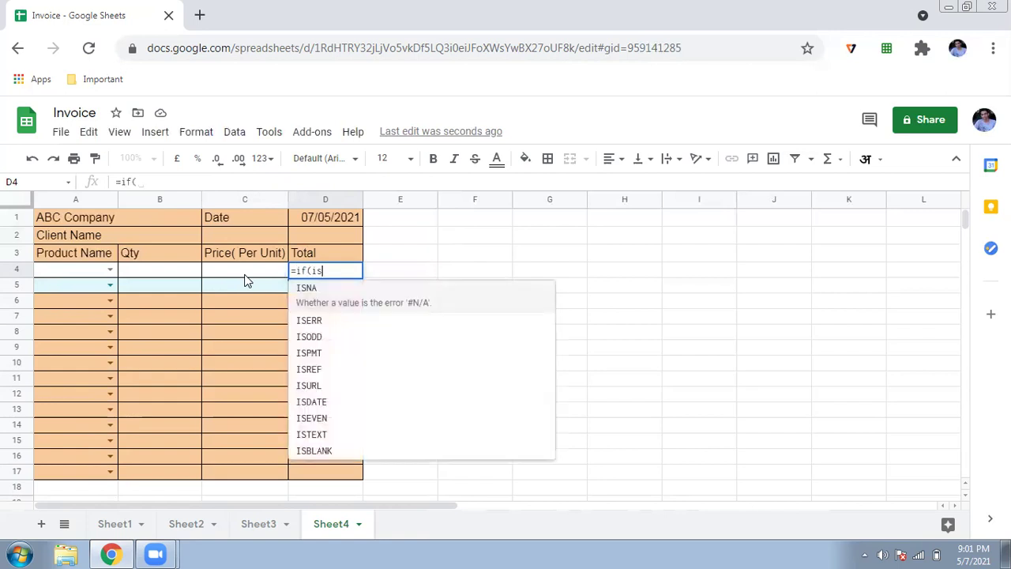
{"action": "key", "text": "BackSpace"}
{"action": "key", "text": "BackSpace"}
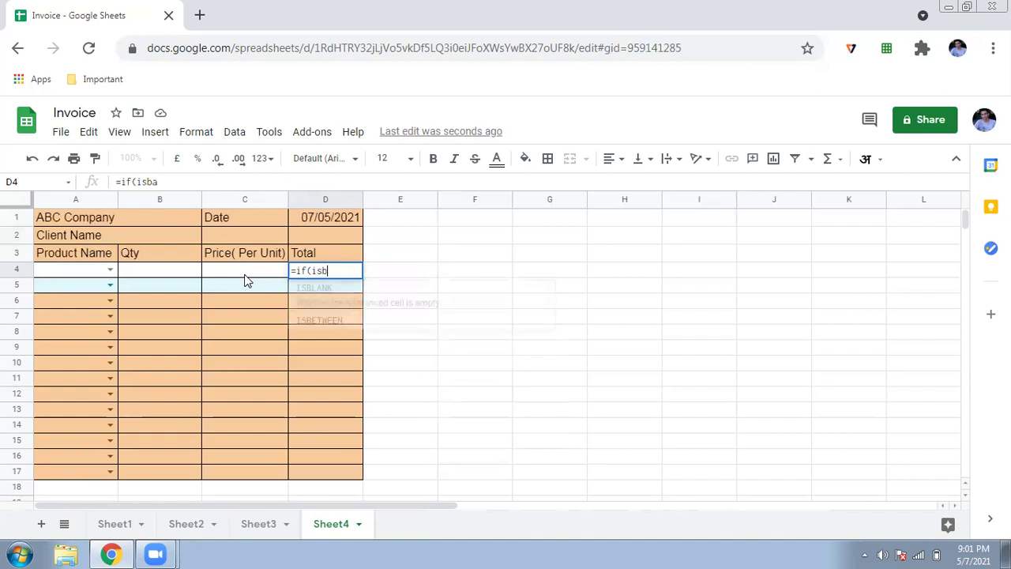
{"action": "type", "text": "lank"}
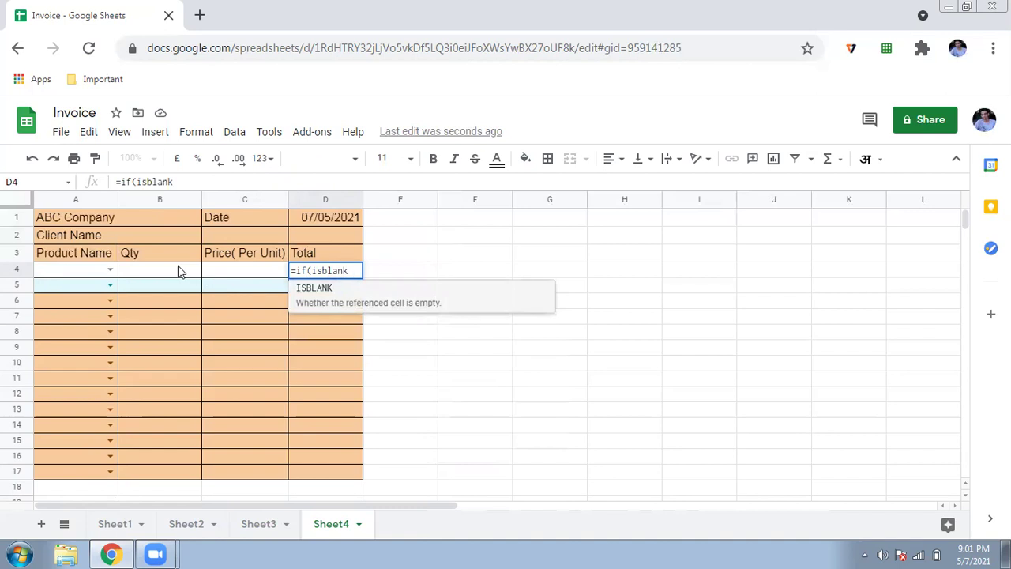
{"action": "type", "text": ")"}
{"action": "key", "text": "Return"}
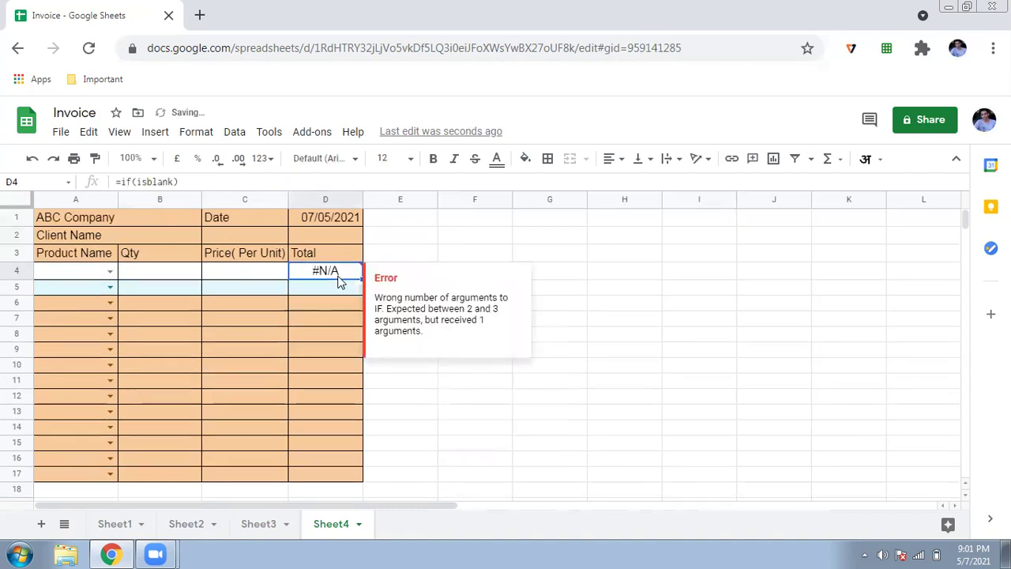
Complete D4's formula as =if(isblank(B4),"",B4*C4) so the total multiplies quantity by unit price.
{"action": "left_click", "coordinate": [193, 184]}
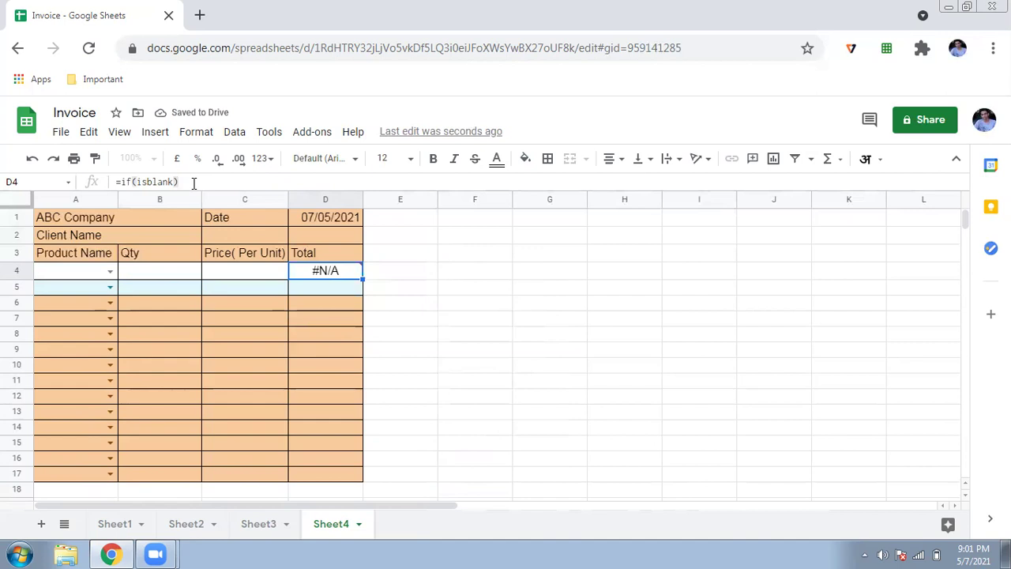
{"action": "key", "text": "BackSpace"}
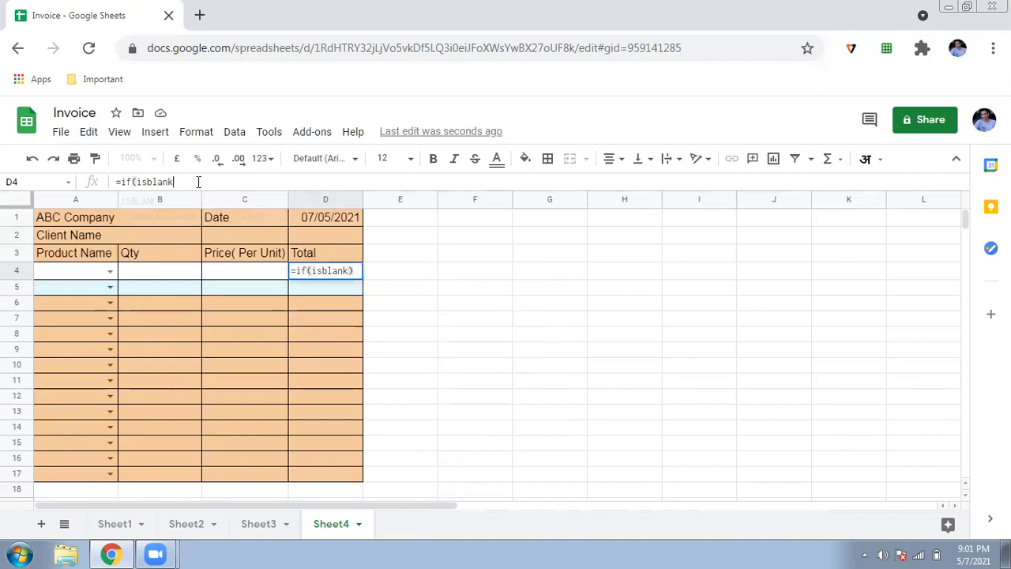
{"action": "type", "text": "("}
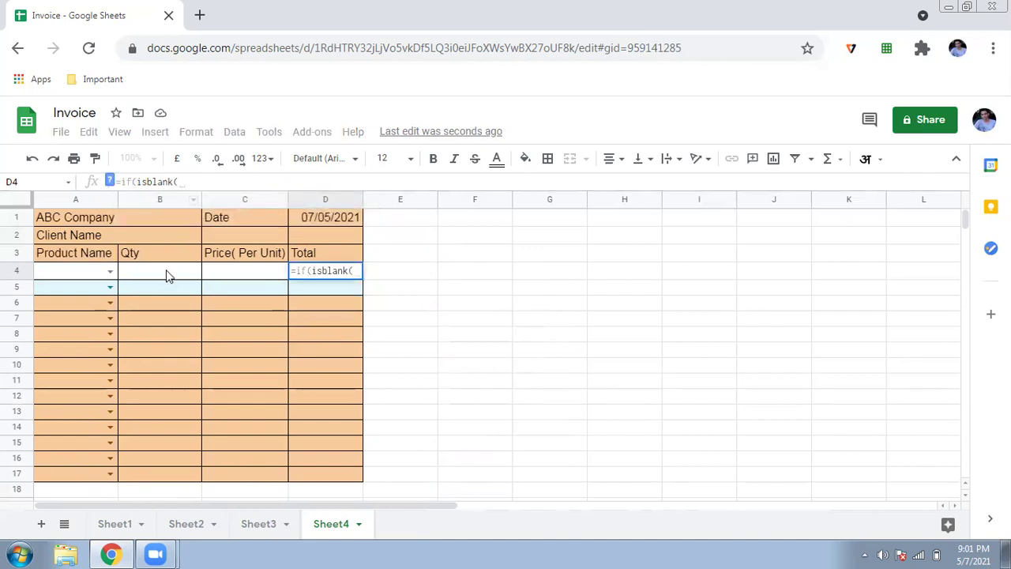
{"action": "left_click", "coordinate": [166, 273]}
{"action": "type", "text": ")"}
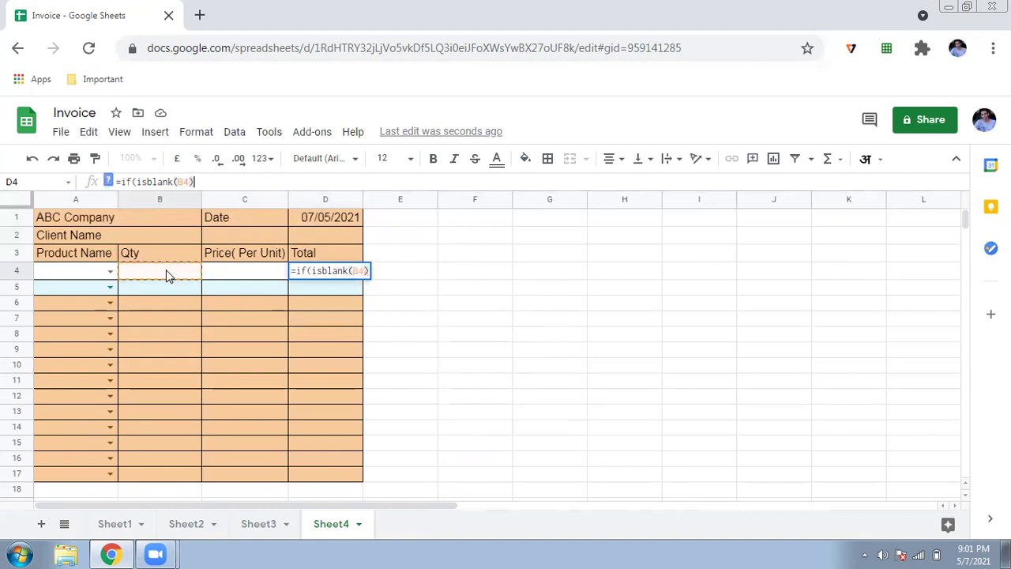
{"action": "type", "text": ",\"\""}
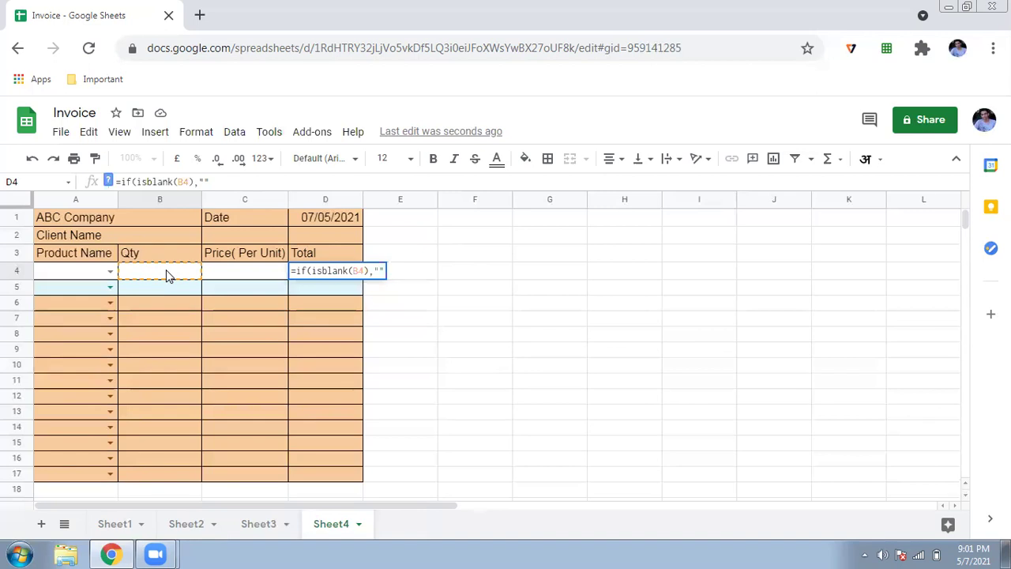
{"action": "type", "text": ","}
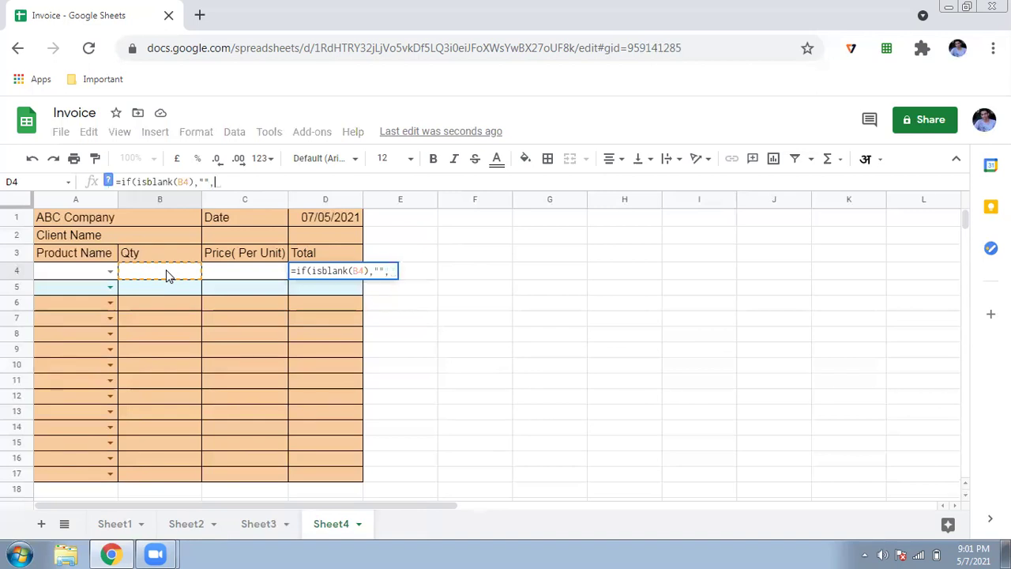
{"action": "left_click", "coordinate": [164, 272]}
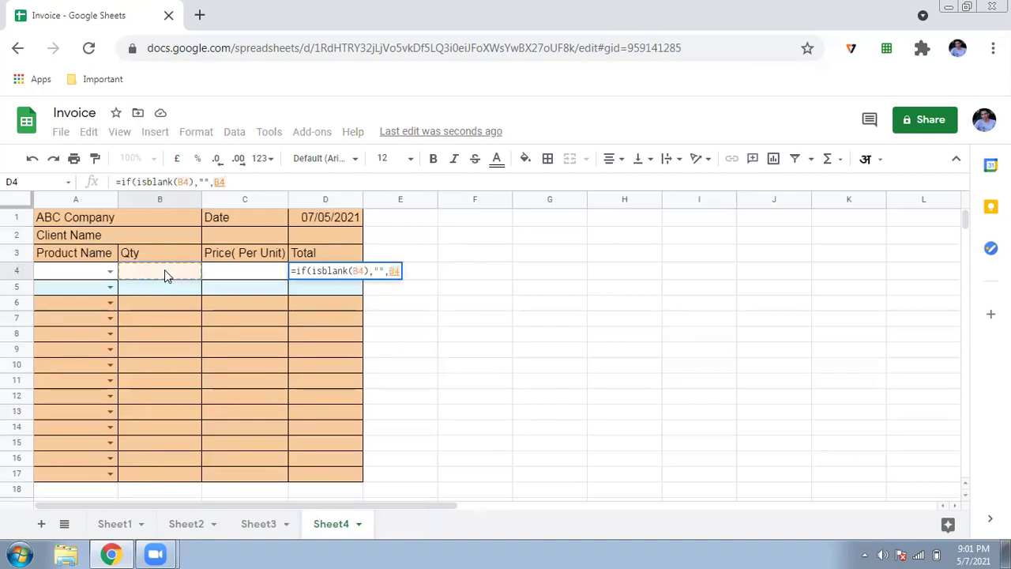
{"action": "type", "text": "*"}
{"action": "left_click", "coordinate": [239, 274]}
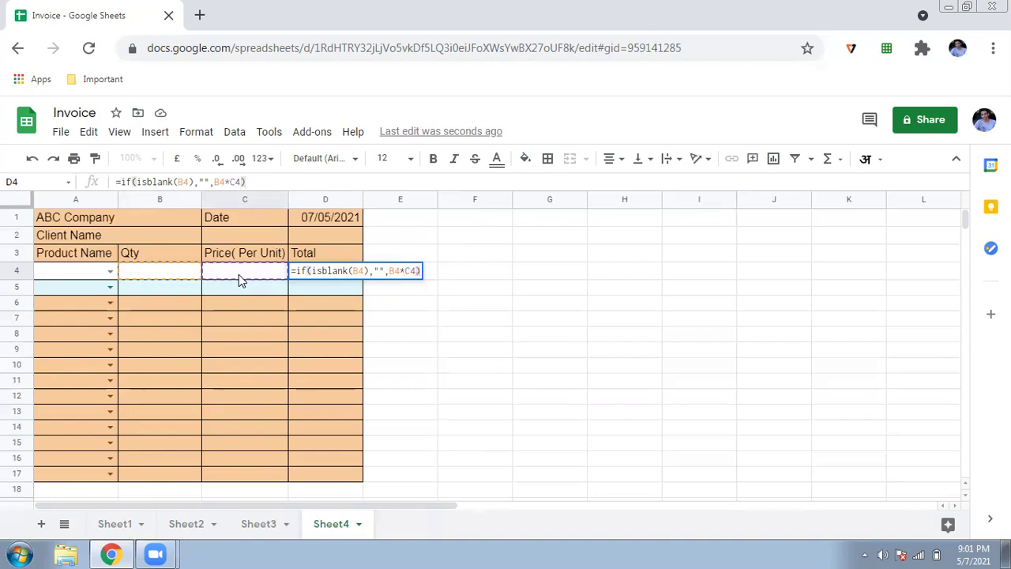
{"action": "key", "text": "Return"}
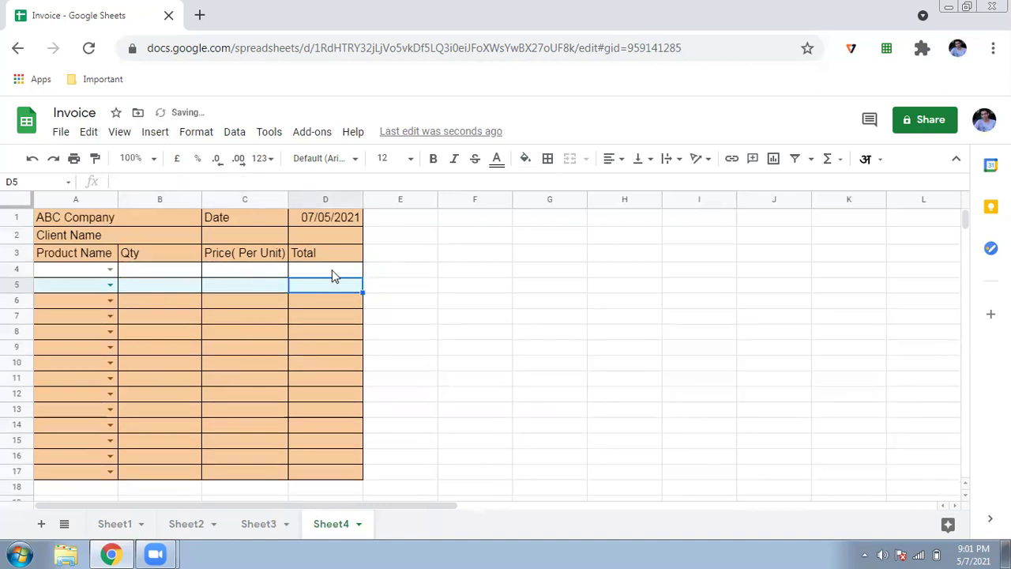
Test the total formula by choosing Chocolate in A4 and entering a quantity of 12 in B4.
{"action": "left_click", "coordinate": [110, 269]}
{"action": "left_click", "coordinate": [86, 295]}
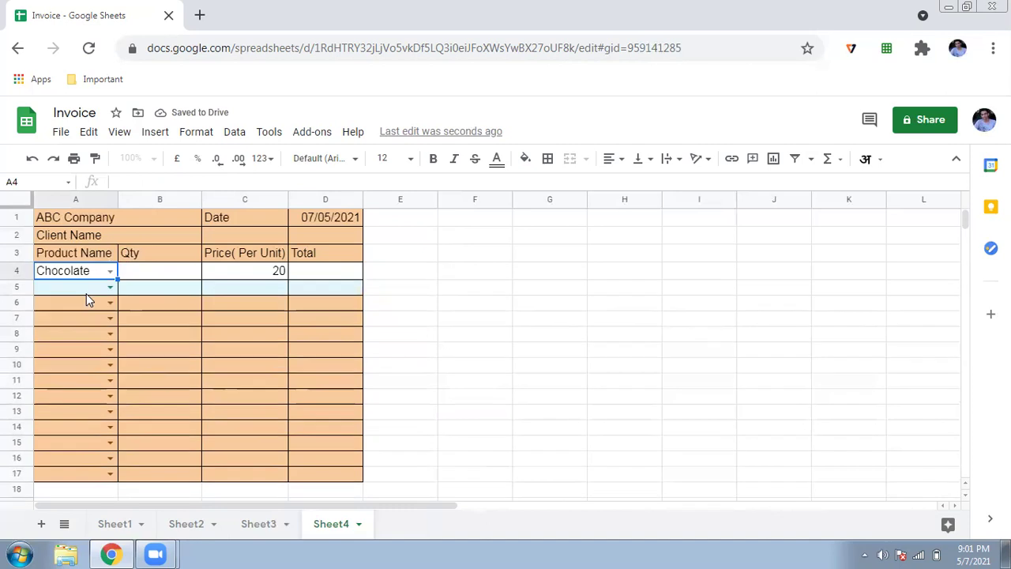
{"action": "left_click", "coordinate": [159, 277]}
{"action": "type", "text": "12"}
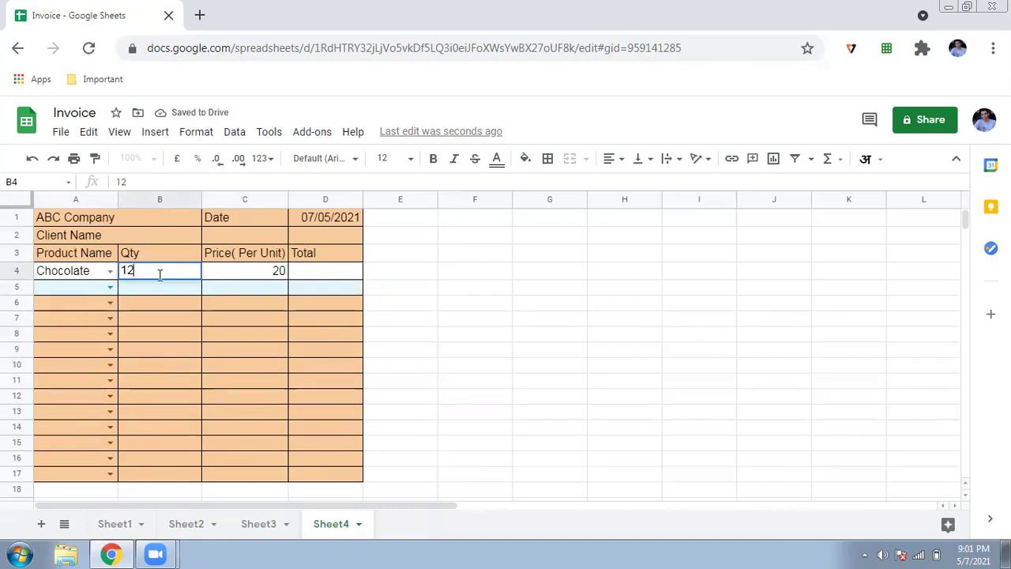
{"action": "key", "text": "Tab"}
{"action": "key", "text": "Tab"}
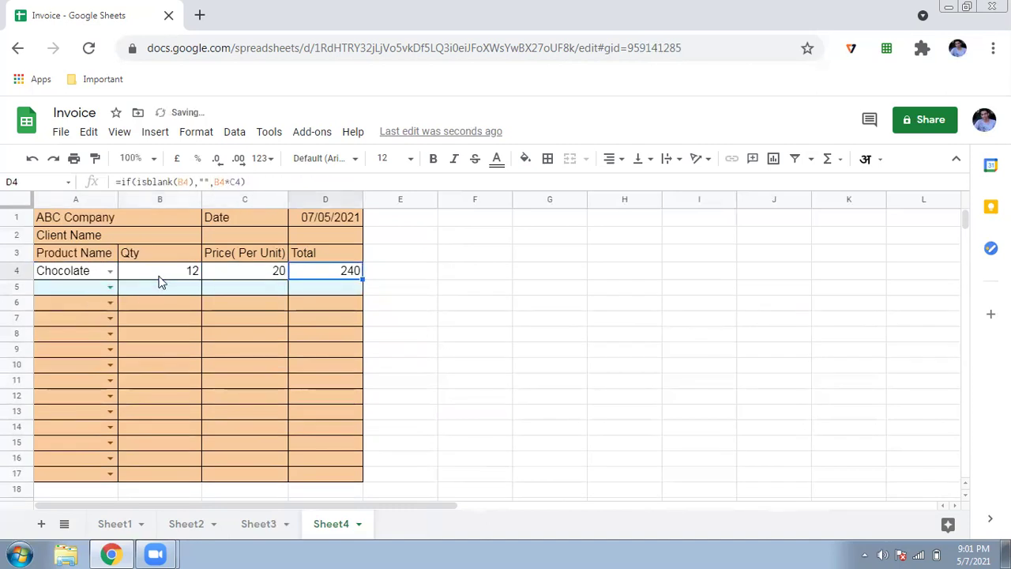
{"action": "key", "text": "Tab"}
Label cell C18 below the invoice table as "Grand total".
{"action": "scroll", "coordinate": [159, 282], "scroll_direction": "down", "scroll_amount": 3}
{"action": "left_click_drag", "start_coordinate": [158, 280], "coordinate": [239, 384]}
{"action": "right_click", "coordinate": [240, 385]}
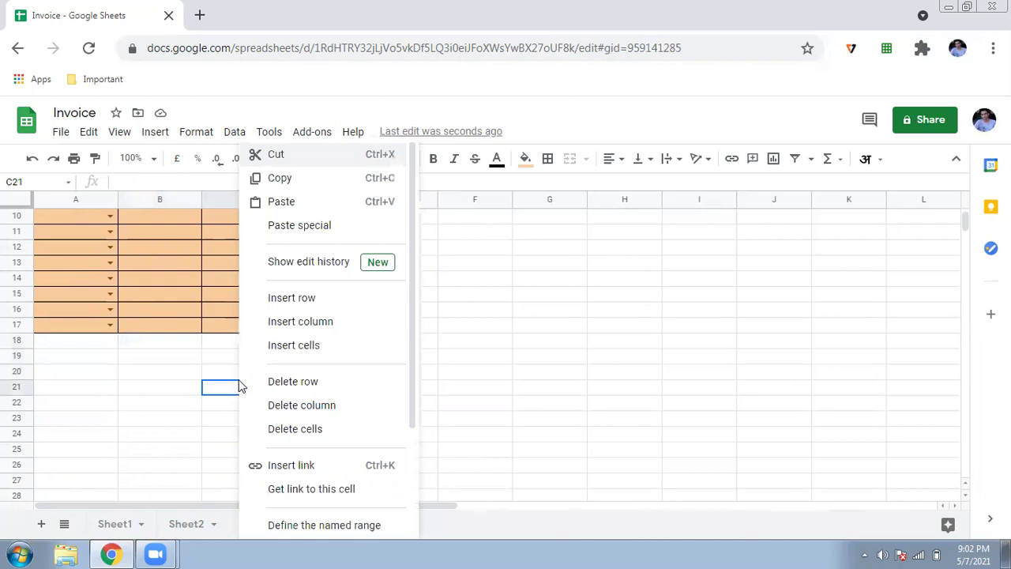
{"action": "left_click", "coordinate": [215, 343]}
{"action": "scroll", "coordinate": [213, 342], "scroll_direction": "up", "scroll_amount": 2}
{"action": "type", "text": "Gra"}
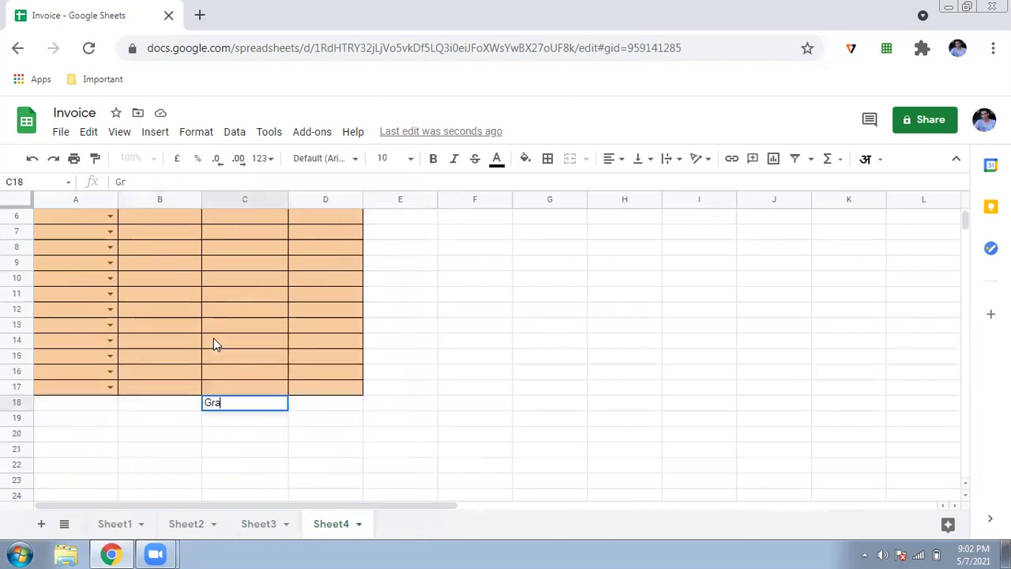
{"action": "type", "text": "nd tp"}
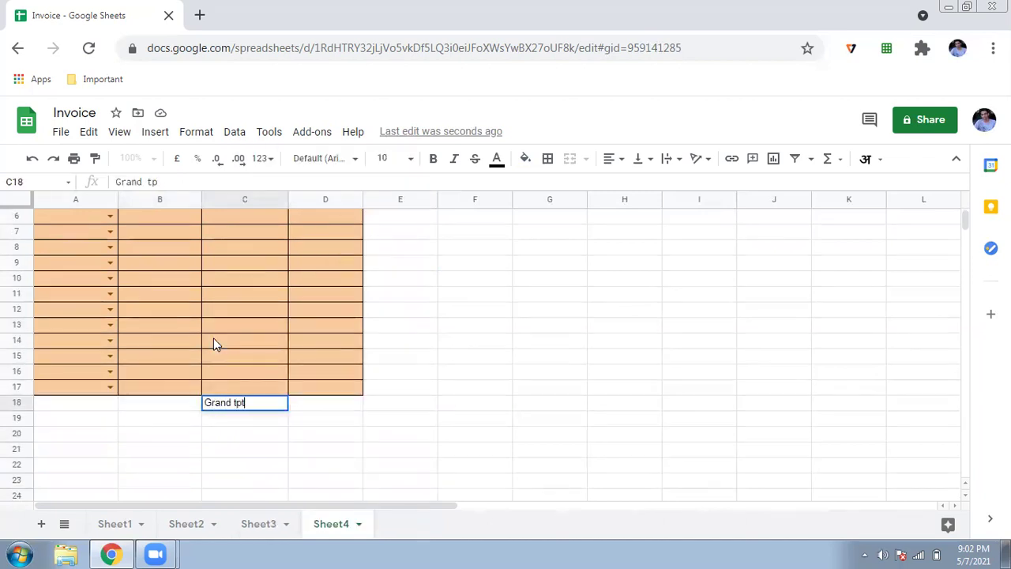
{"action": "key", "text": "BackSpace"}
{"action": "type", "text": "otal"}
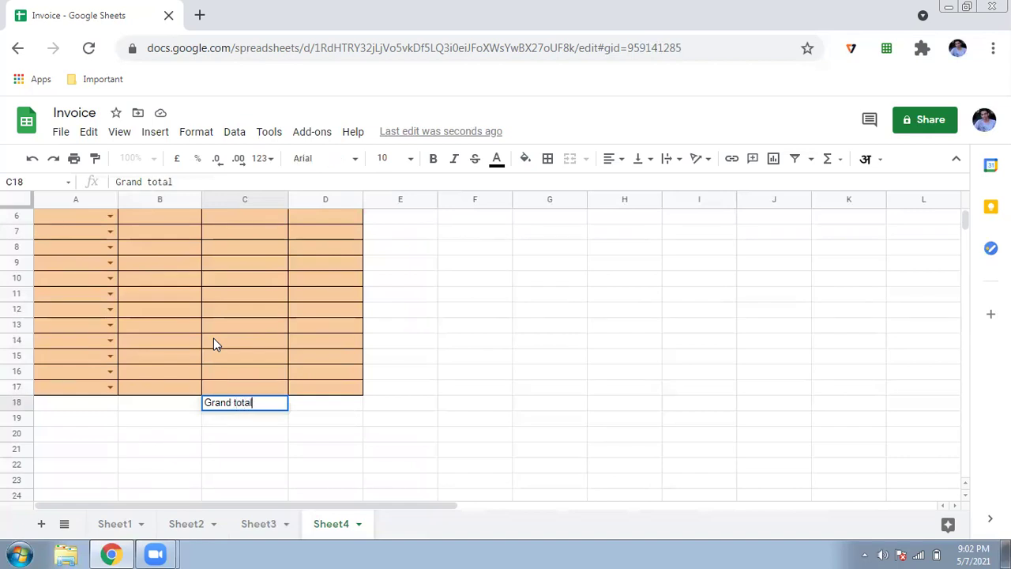
{"action": "key", "text": "Tab"}
Sum the Total column in D18 with a SUM formula over D4:D17.
{"action": "type", "text": "=sum"}
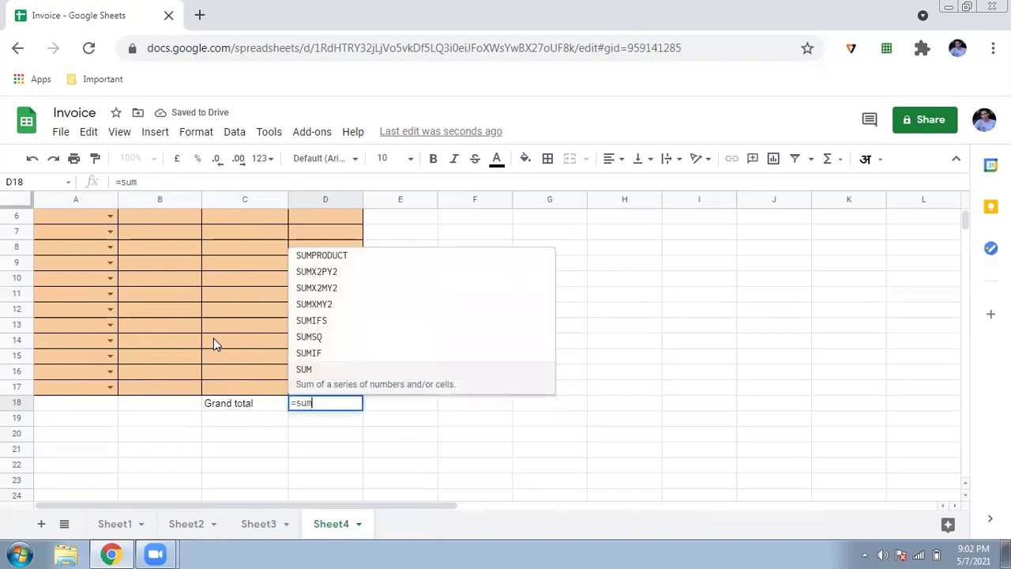
{"action": "type", "text": "("}
{"action": "scroll", "coordinate": [213, 338], "scroll_direction": "up", "scroll_amount": 2}
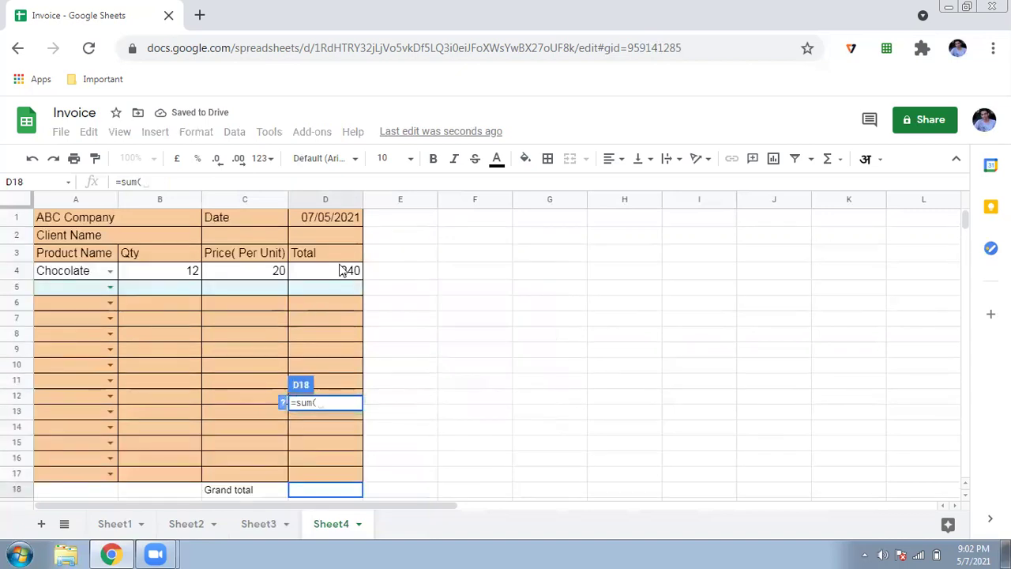
{"action": "left_click_drag", "start_coordinate": [341, 271], "coordinate": [338, 480]}
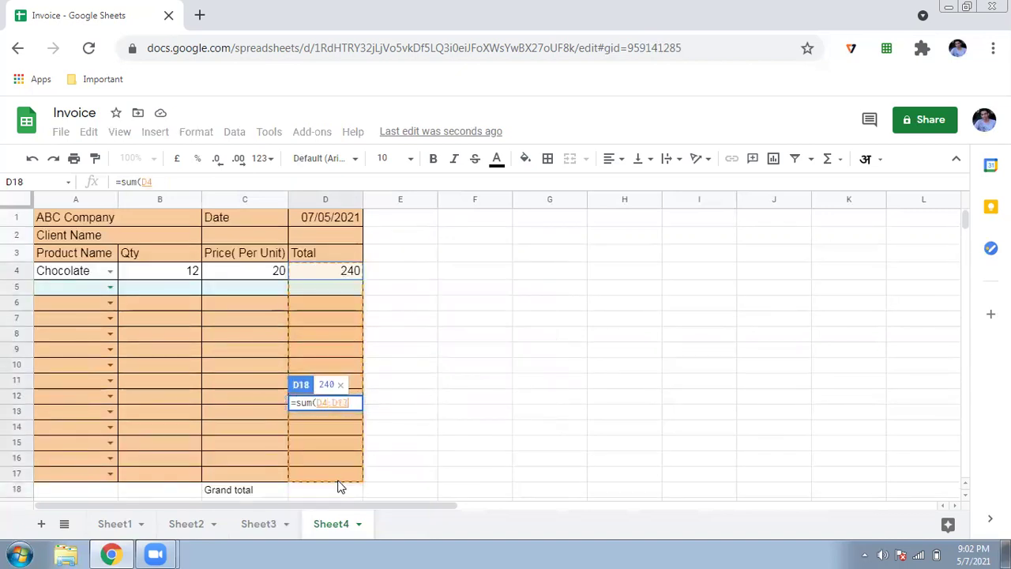
{"action": "key", "text": "Return"}
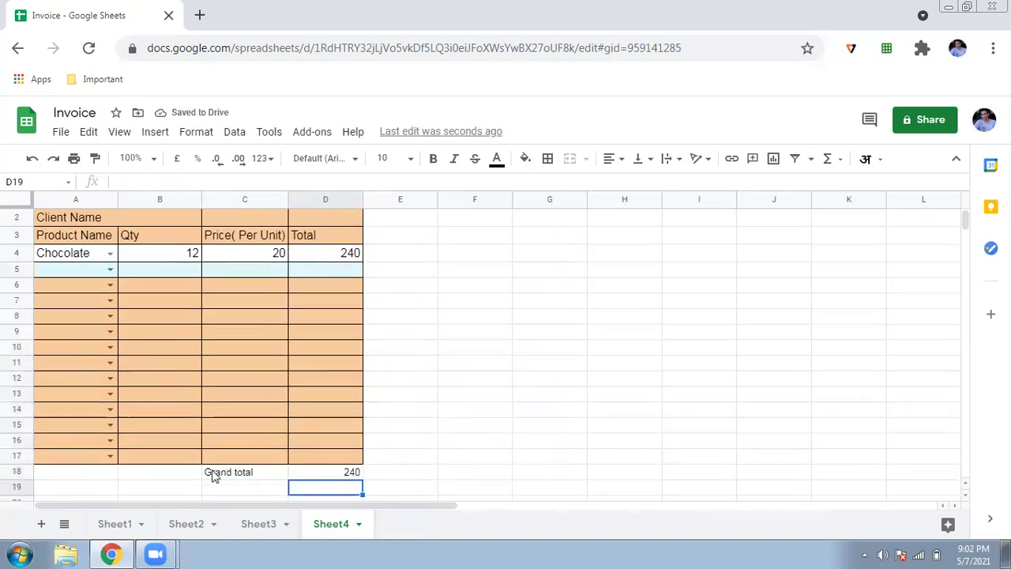
Set the font size of the grand total cells C18:D18 to 14.
{"action": "left_click_drag", "start_coordinate": [211, 474], "coordinate": [334, 474]}
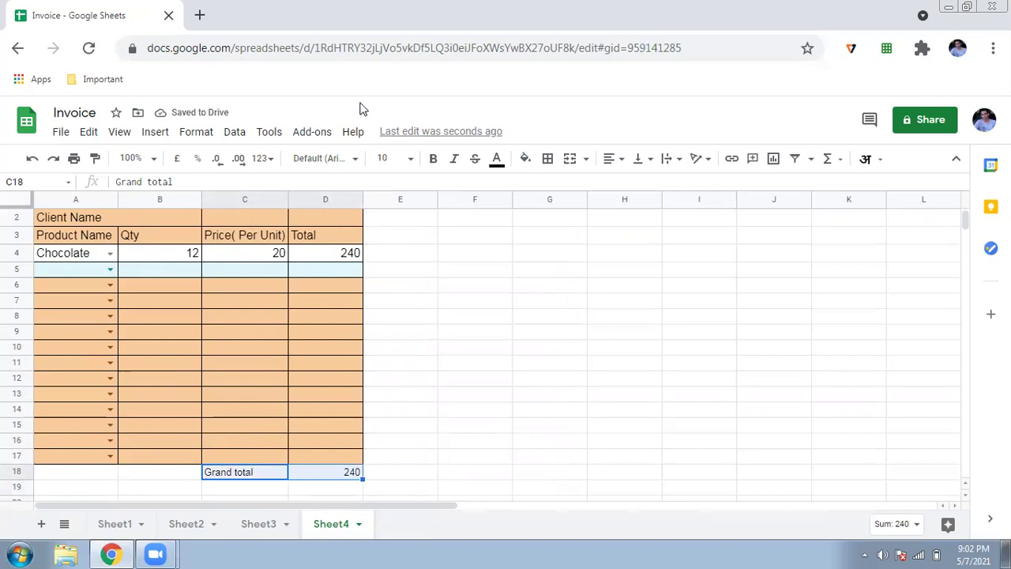
{"action": "left_click", "coordinate": [412, 159]}
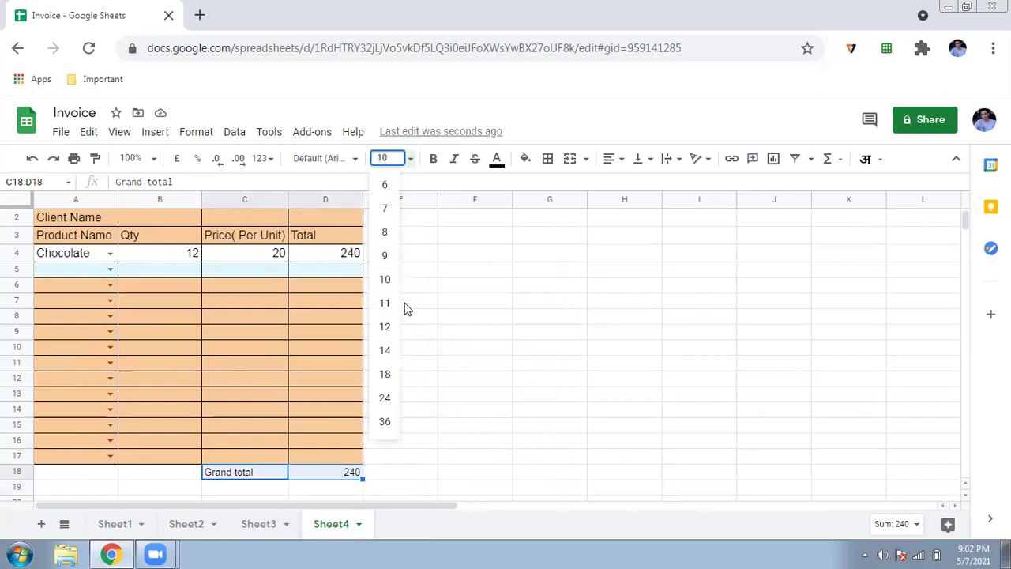
{"action": "left_click", "coordinate": [388, 348]}
{"action": "left_click", "coordinate": [413, 410]}
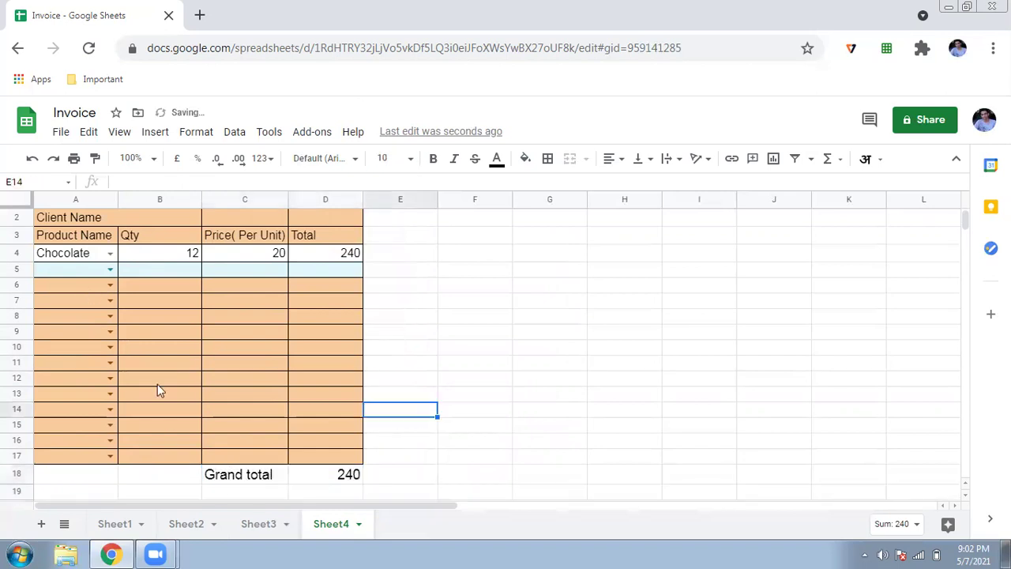
Apply all borders to the grand total cells C18:D18.
{"action": "left_click_drag", "start_coordinate": [212, 482], "coordinate": [331, 477]}
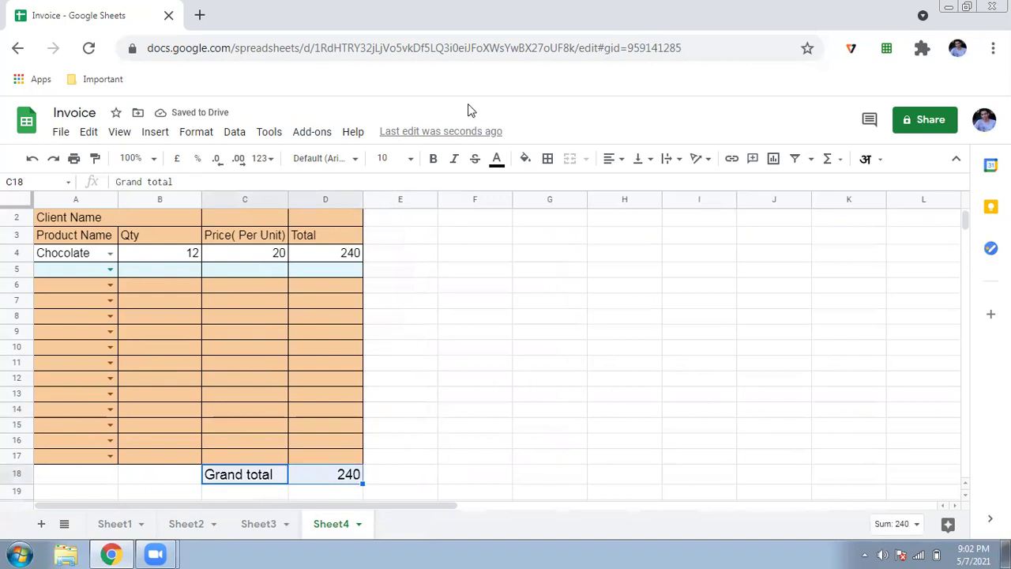
{"action": "left_click", "coordinate": [547, 159]}
{"action": "left_click", "coordinate": [552, 189]}
{"action": "left_click", "coordinate": [390, 408]}
{"action": "scroll", "coordinate": [389, 407], "scroll_direction": "up", "scroll_amount": 1}
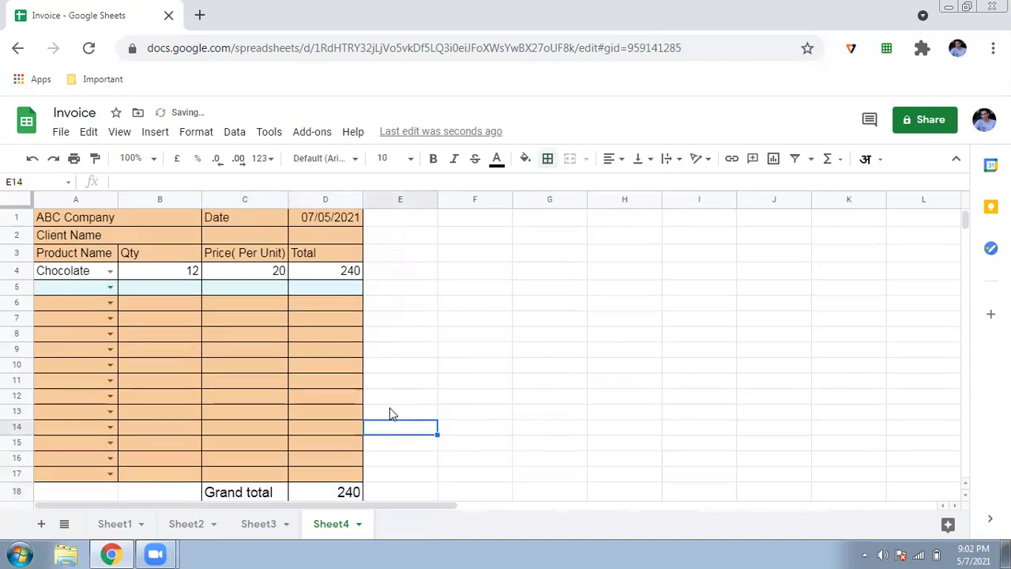
Centre the ABC Company title horizontally in the merged cells A1:B1.
{"action": "left_click_drag", "start_coordinate": [50, 218], "coordinate": [157, 217]}
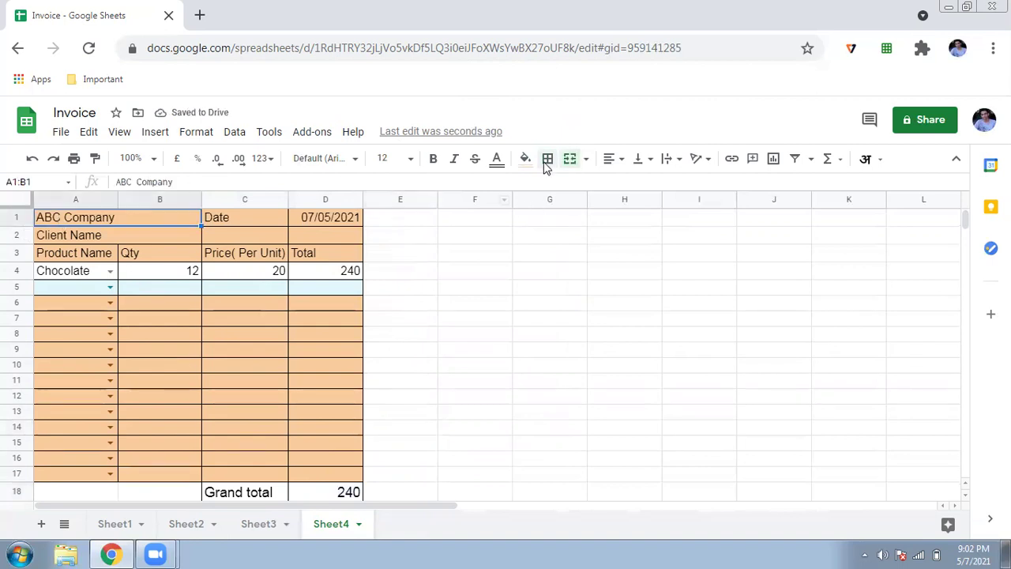
{"action": "left_click", "coordinate": [609, 159]}
{"action": "left_click", "coordinate": [635, 196]}
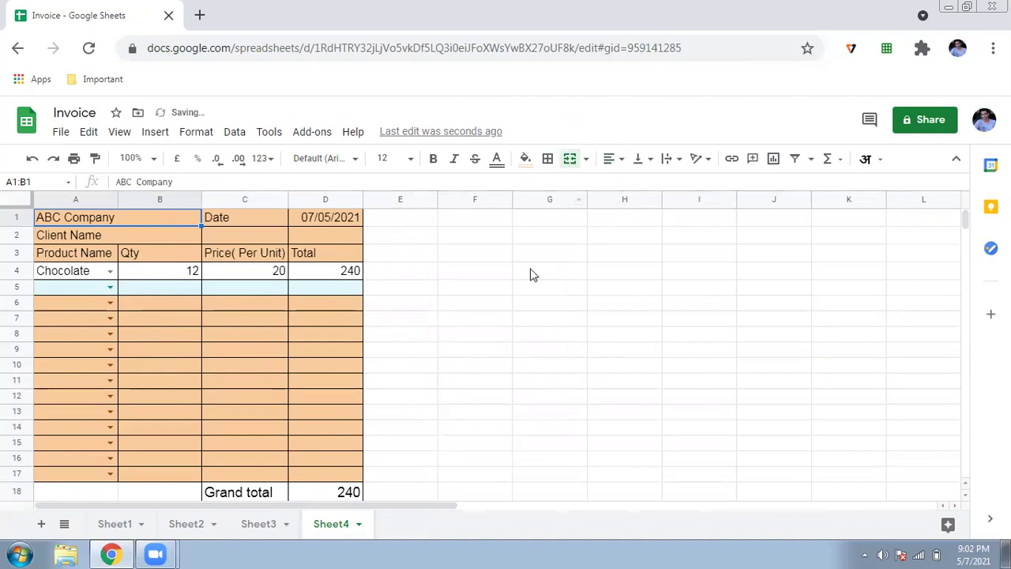
{"action": "left_click", "coordinate": [610, 159]}
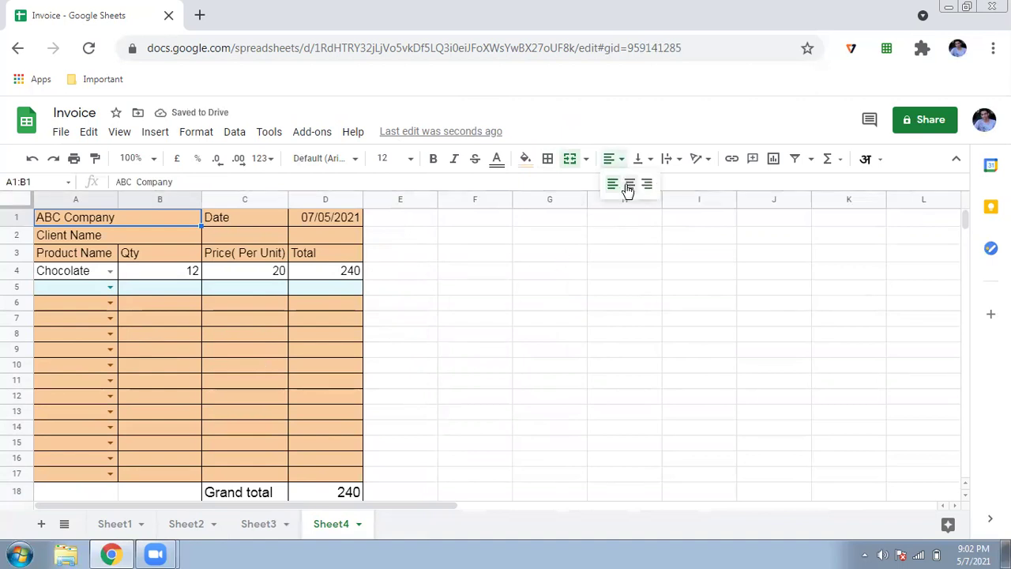
{"action": "left_click", "coordinate": [628, 186]}
{"action": "left_click", "coordinate": [445, 306]}
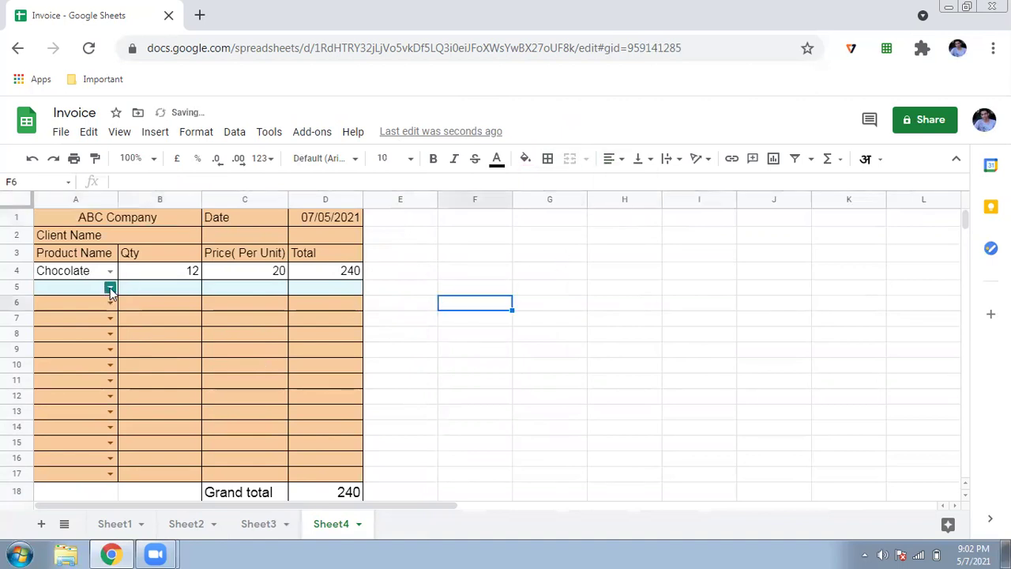
Choose Mask as the product in A5 and enter a quantity of 12 in B5.
{"action": "left_click", "coordinate": [110, 290]}
{"action": "left_click", "coordinate": [96, 324]}
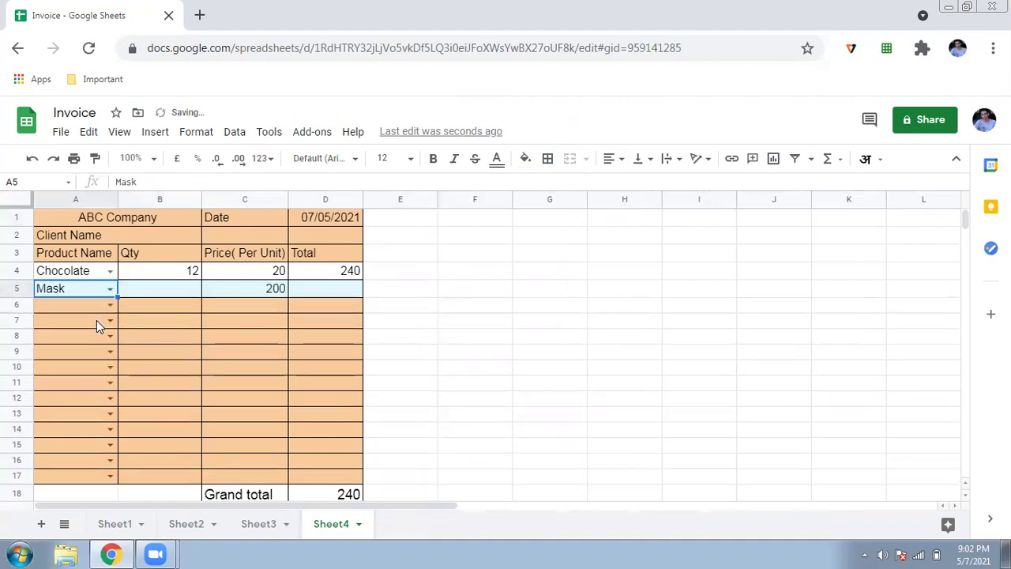
{"action": "left_click", "coordinate": [190, 288]}
{"action": "type", "text": "12"}
{"action": "key", "text": "Return"}
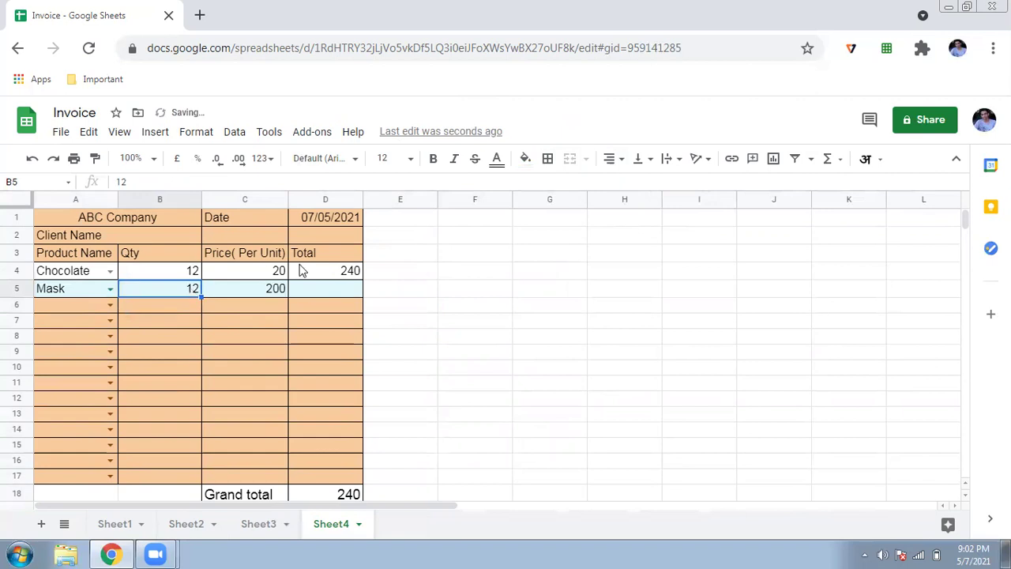
Copy the line total formula from D4 down through D17.
{"action": "left_click", "coordinate": [327, 270]}
{"action": "left_click_drag", "start_coordinate": [361, 274], "coordinate": [353, 479]}
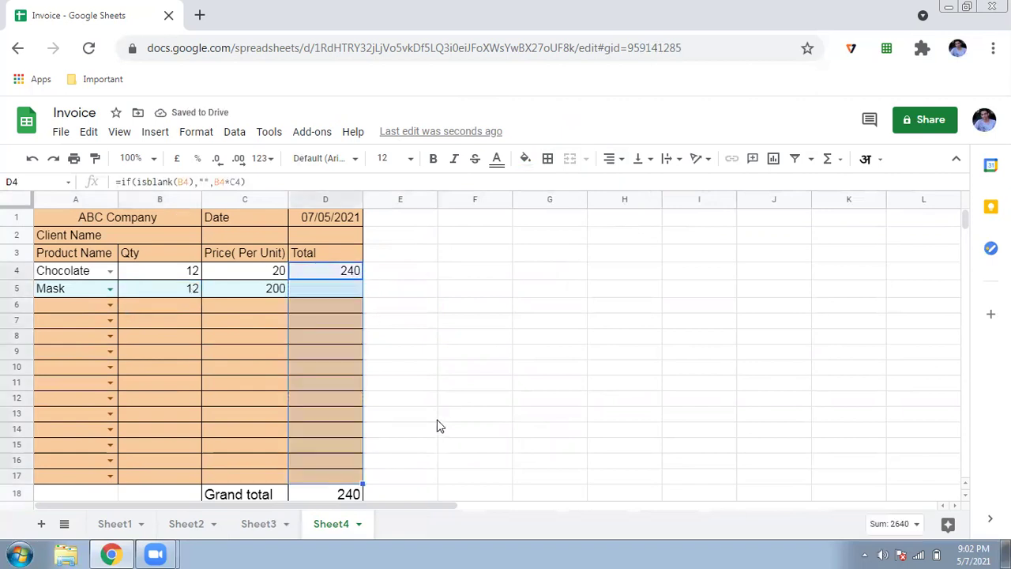
{"action": "left_click", "coordinate": [436, 420]}
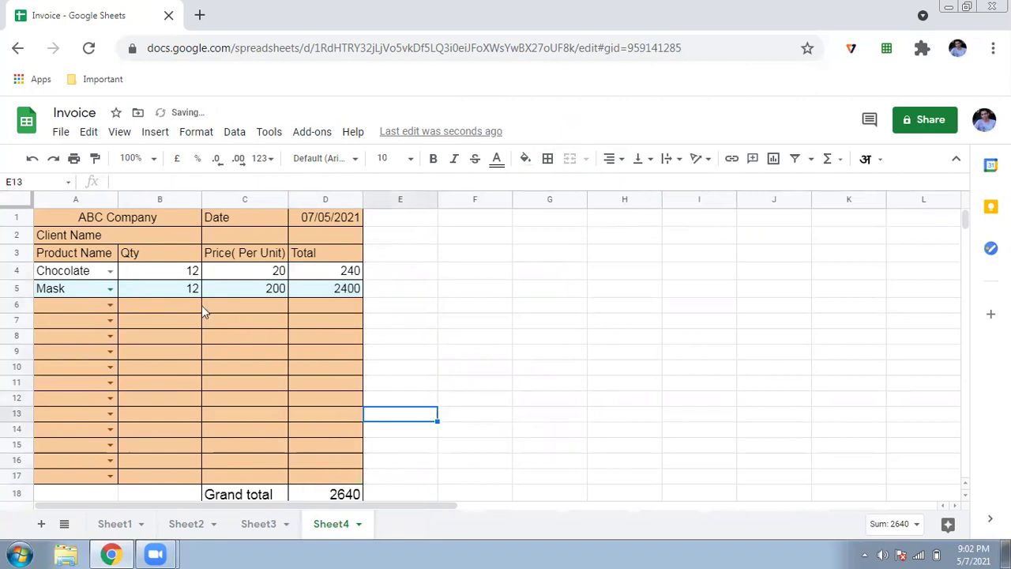
{"action": "left_click", "coordinate": [344, 275]}
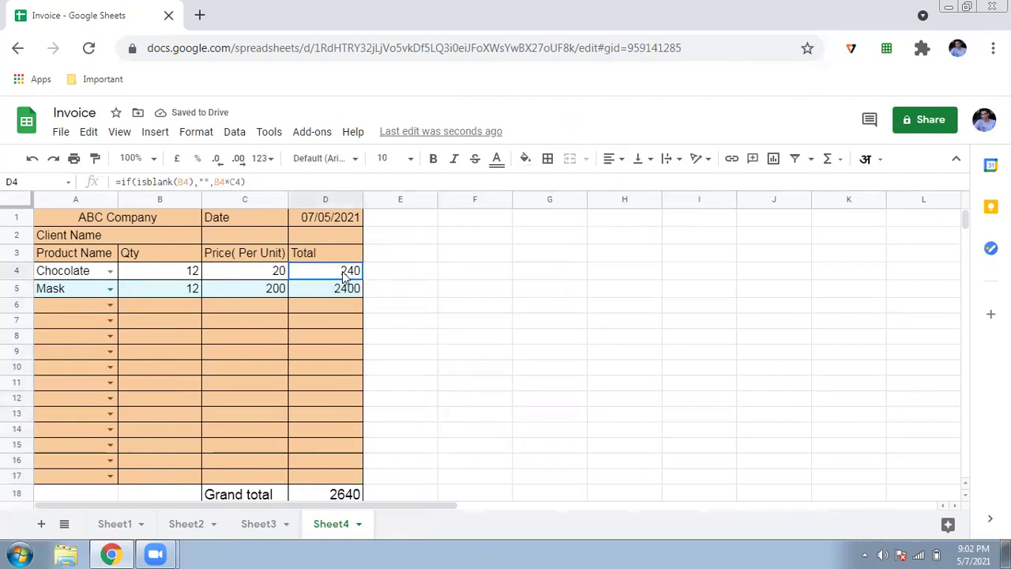
Choose N95 as the product in A6 and enter a quantity of 10 in B6.
{"action": "left_click", "coordinate": [109, 306]}
{"action": "left_click", "coordinate": [82, 349]}
{"action": "left_click", "coordinate": [109, 307]}
{"action": "left_click", "coordinate": [80, 384]}
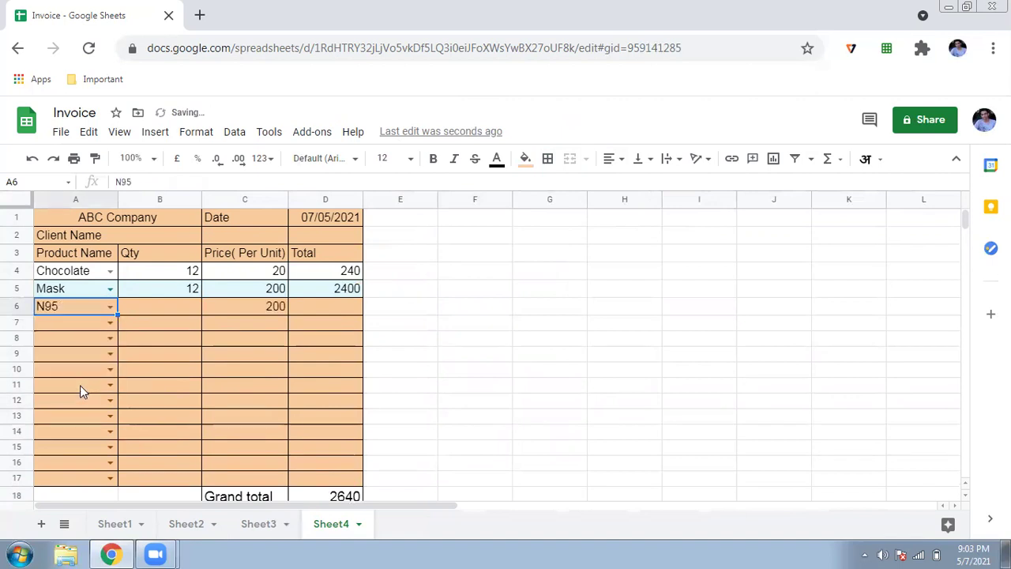
{"action": "left_click", "coordinate": [181, 300]}
{"action": "type", "text": "10"}
{"action": "key", "text": "Tab"}
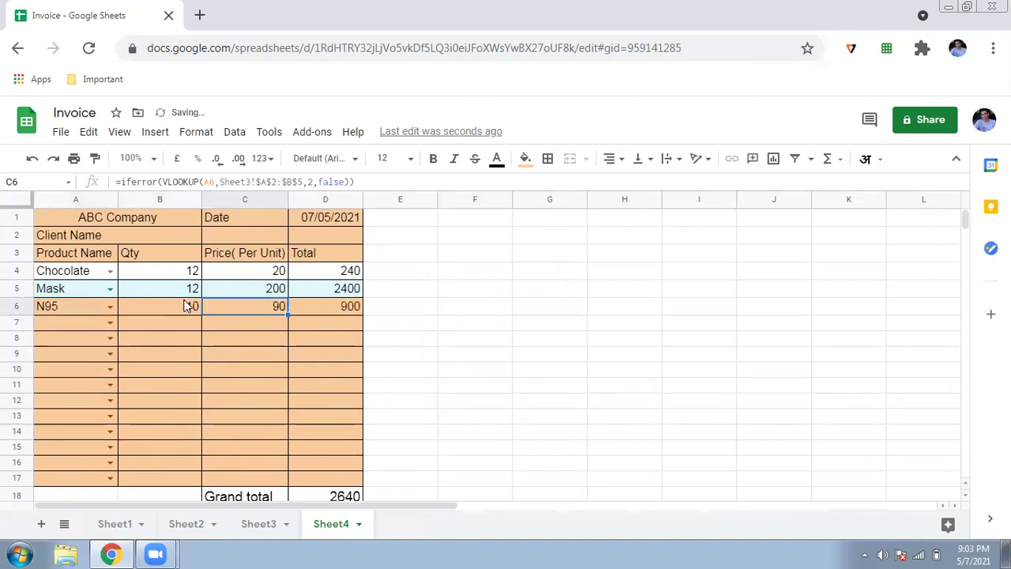
{"action": "key", "text": "Tab"}
{"action": "key", "text": "Down"}
{"action": "key", "text": "Down"}
{"action": "key", "text": "Down"}
{"action": "key", "text": "Down"}
{"action": "key", "text": "Down"}
{"action": "key", "text": "Down"}
{"action": "key", "text": "Down"}
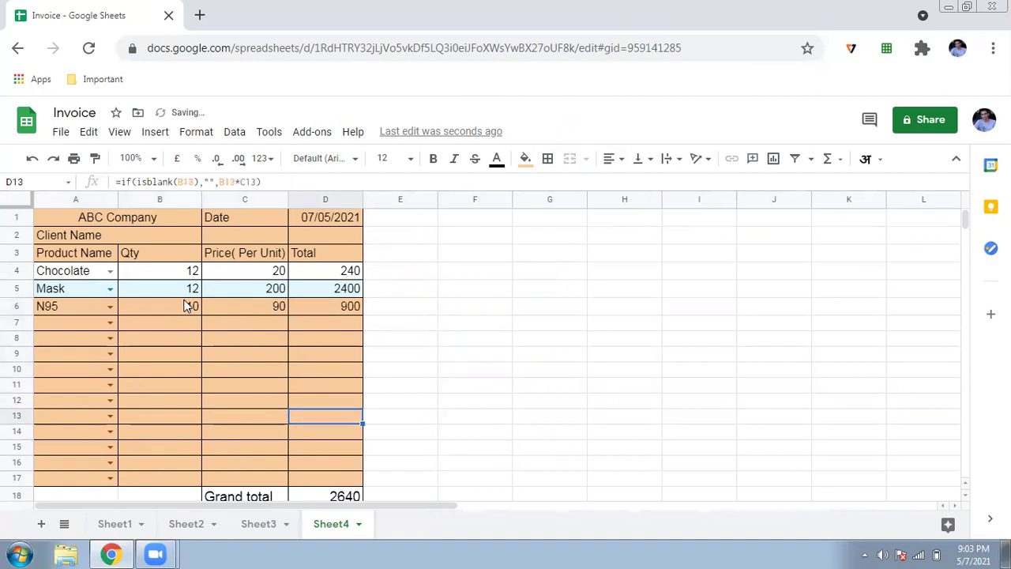
Preview the invoice's print layout at a custom scale of 100% and leave without printing.
{"action": "left_click", "coordinate": [74, 164]}
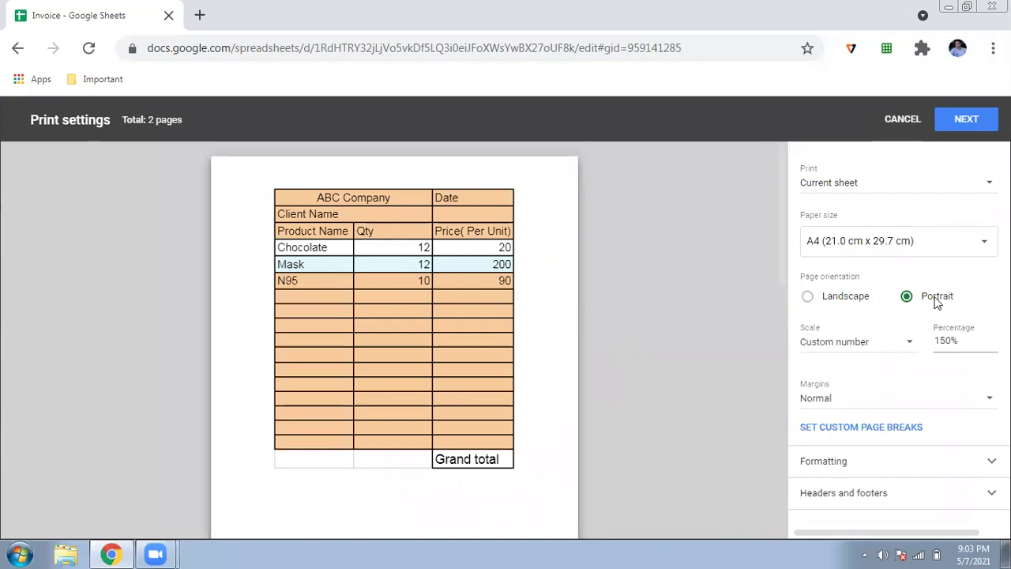
{"action": "left_click", "coordinate": [953, 338]}
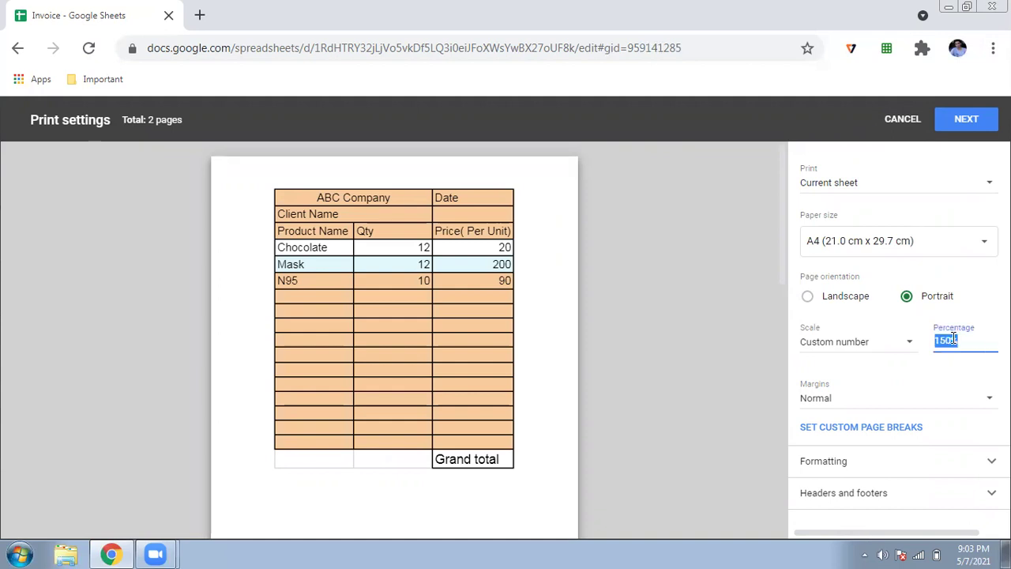
{"action": "type", "text": "100"}
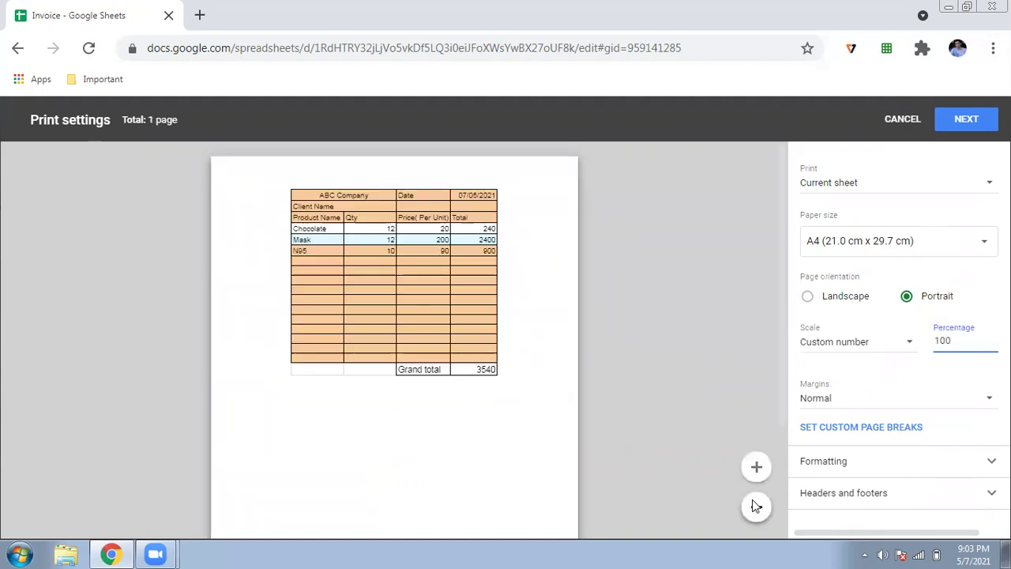
{"action": "left_click", "coordinate": [756, 468]}
{"action": "left_click", "coordinate": [756, 468]}
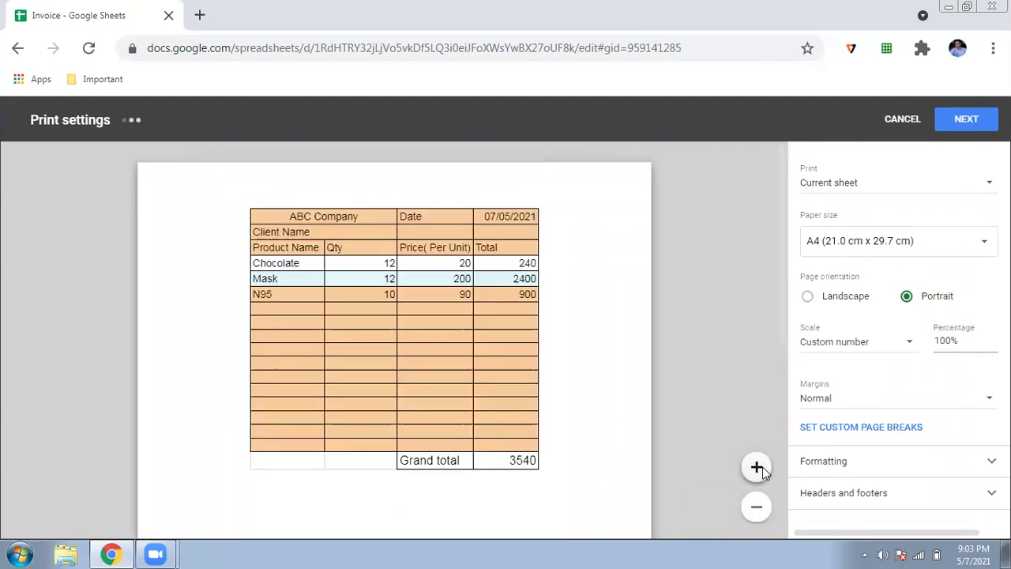
{"action": "left_click", "coordinate": [902, 119]}
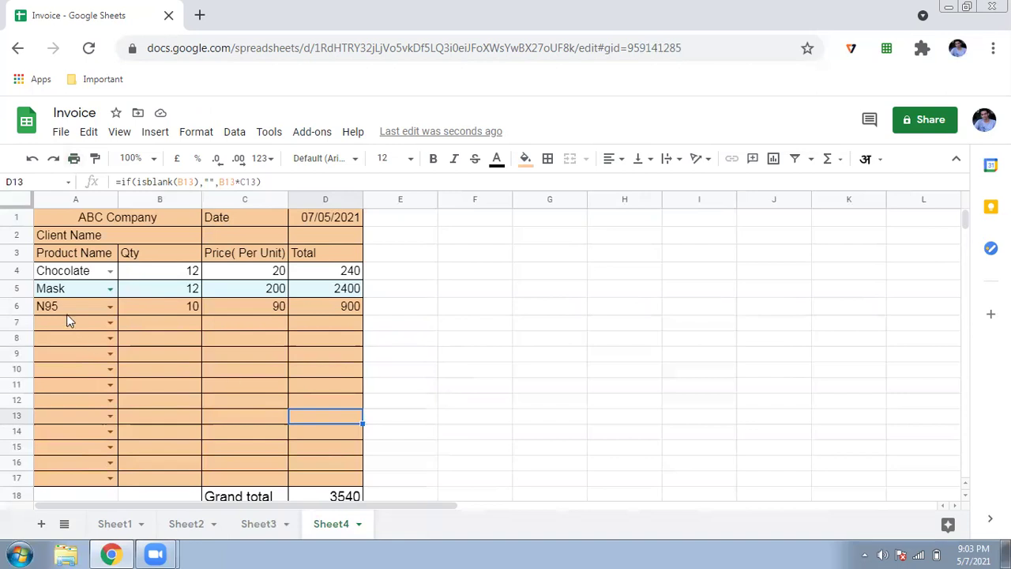
Clear the sample products and quantities from A4:B6.
{"action": "left_click_drag", "start_coordinate": [63, 273], "coordinate": [191, 308]}
{"action": "key", "text": "Delete"}
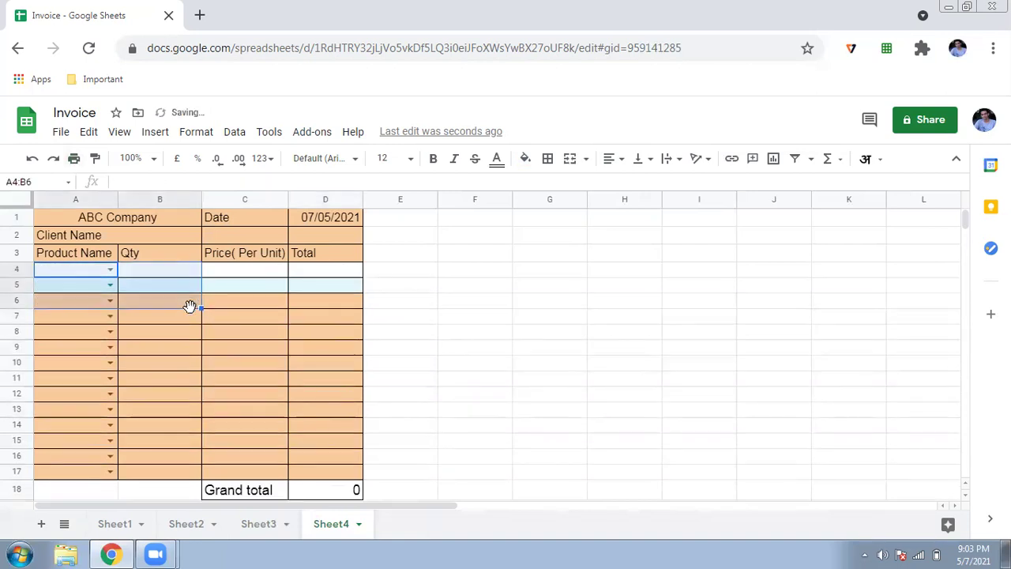
{"action": "left_click", "coordinate": [158, 335]}
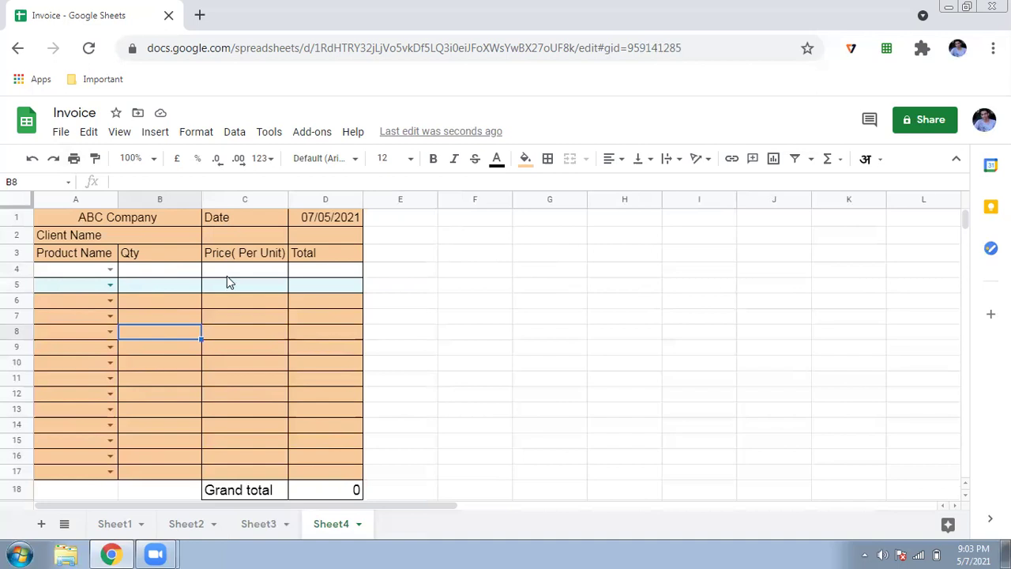
{"action": "left_click", "coordinate": [270, 132]}
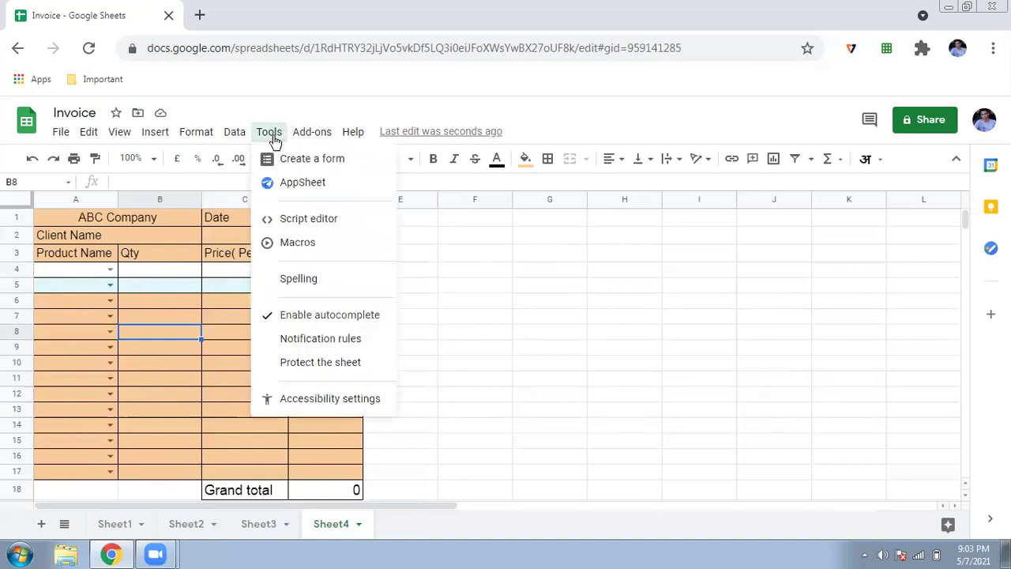
{"action": "mouse_move", "coordinate": [350, 256]}
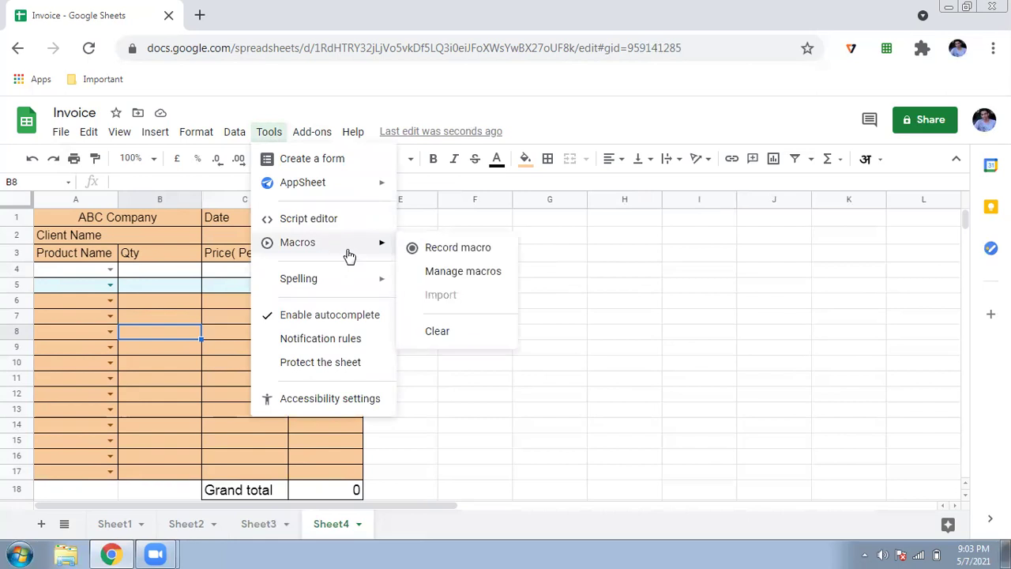
{"action": "left_click", "coordinate": [567, 256]}
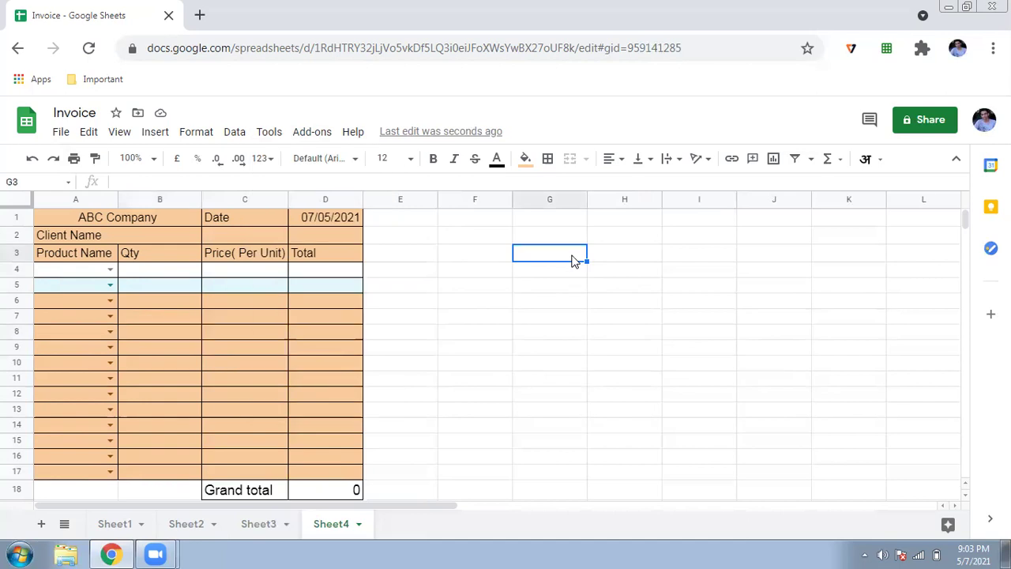
Choose Chocolate as the product in A4 and enter a quantity of 12 in B4.
{"action": "left_click", "coordinate": [110, 271]}
{"action": "left_click", "coordinate": [102, 293]}
{"action": "left_click", "coordinate": [158, 278]}
{"action": "type", "text": "1"}
{"action": "key", "text": "Tab"}
{"action": "key", "text": "Tab"}
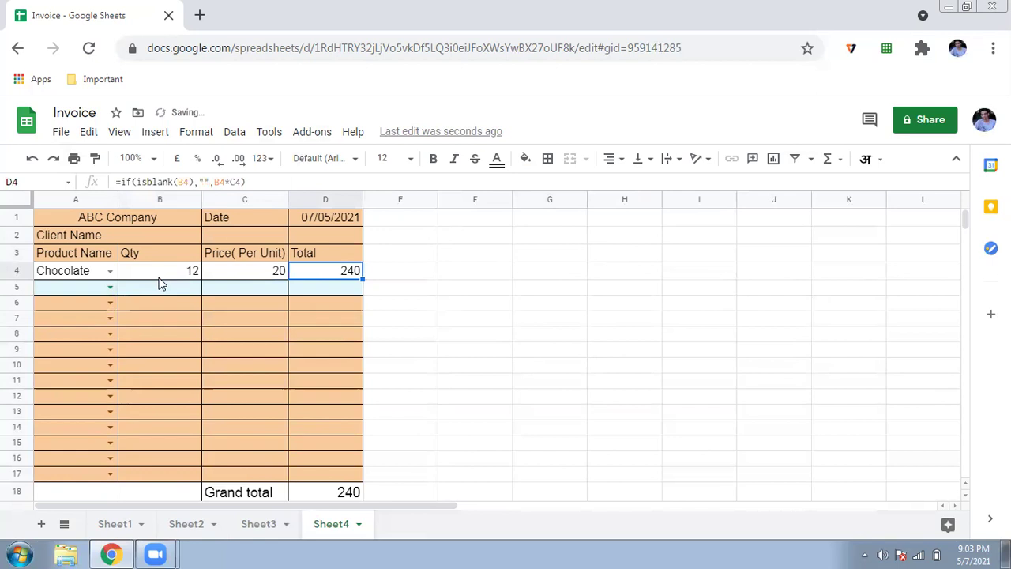
Record a new macro with absolute references that clears the product and quantity cells A4:B17.
{"action": "left_click", "coordinate": [268, 132]}
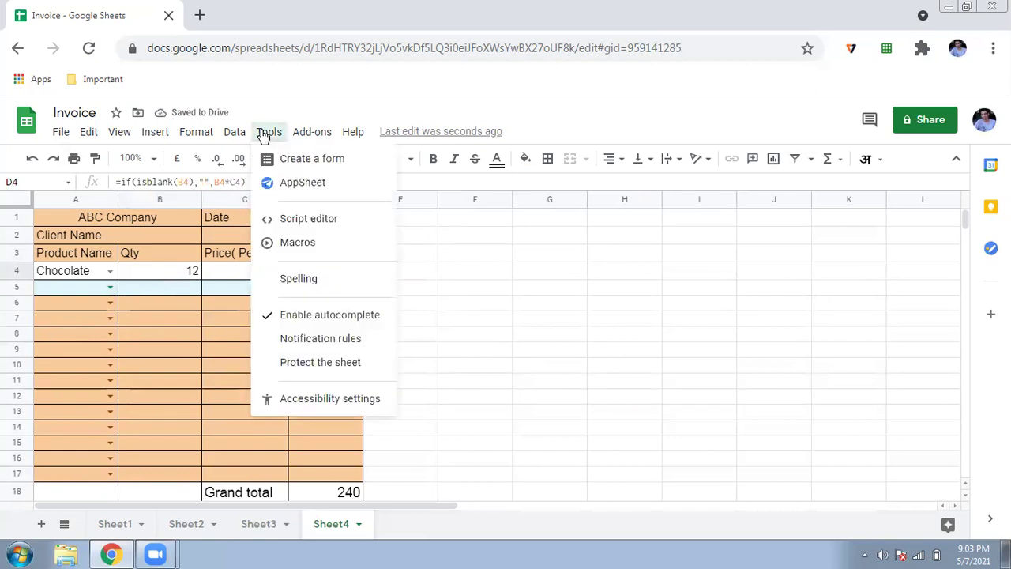
{"action": "mouse_move", "coordinate": [388, 248]}
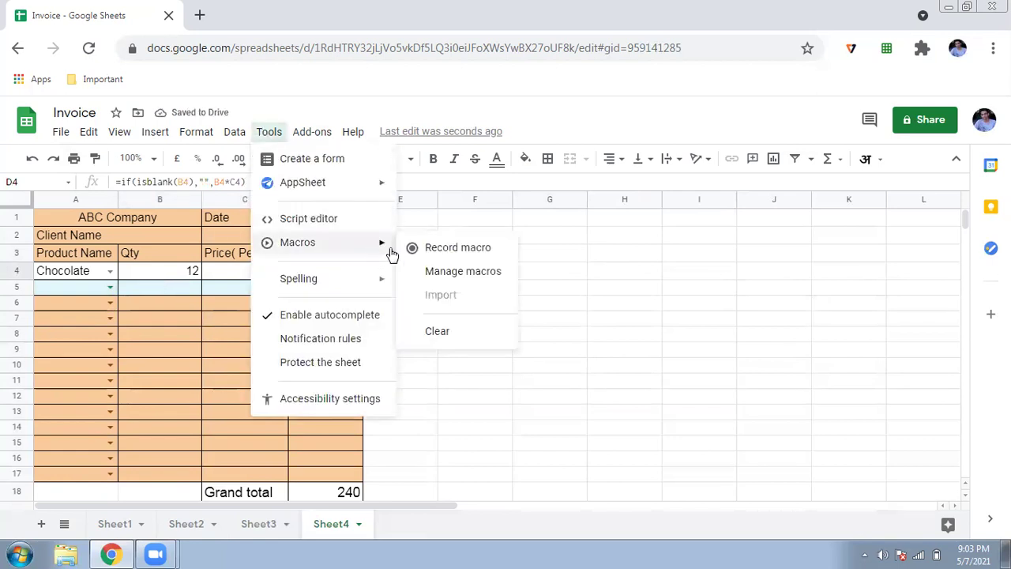
{"action": "left_click", "coordinate": [455, 246]}
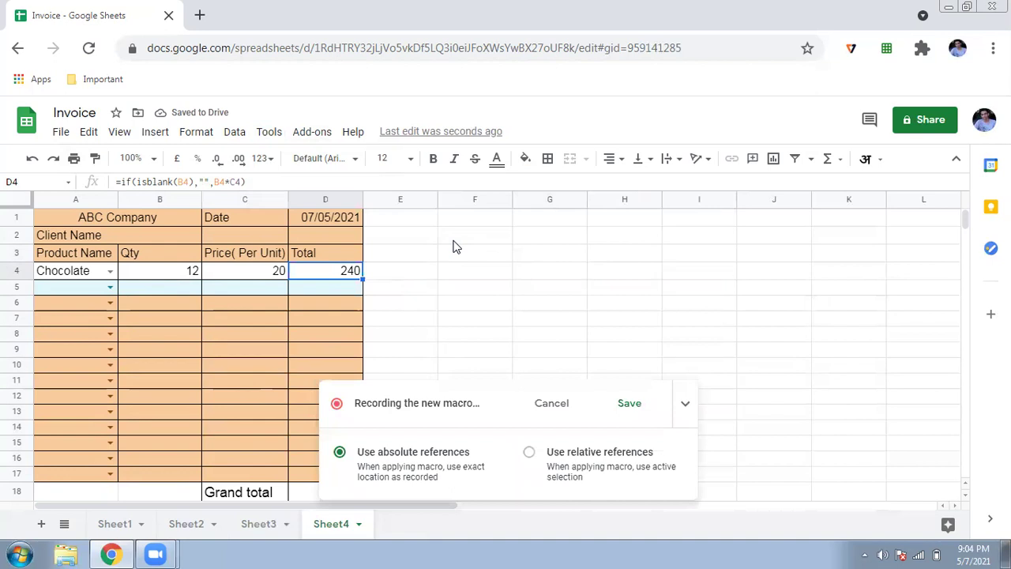
{"action": "left_click_drag", "start_coordinate": [71, 271], "coordinate": [191, 471]}
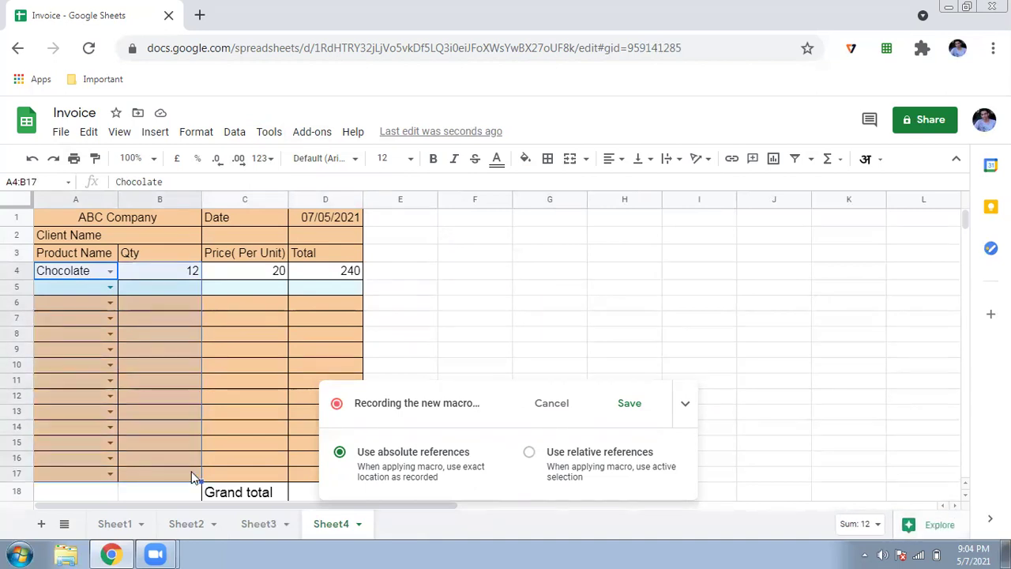
{"action": "key", "text": "Delete"}
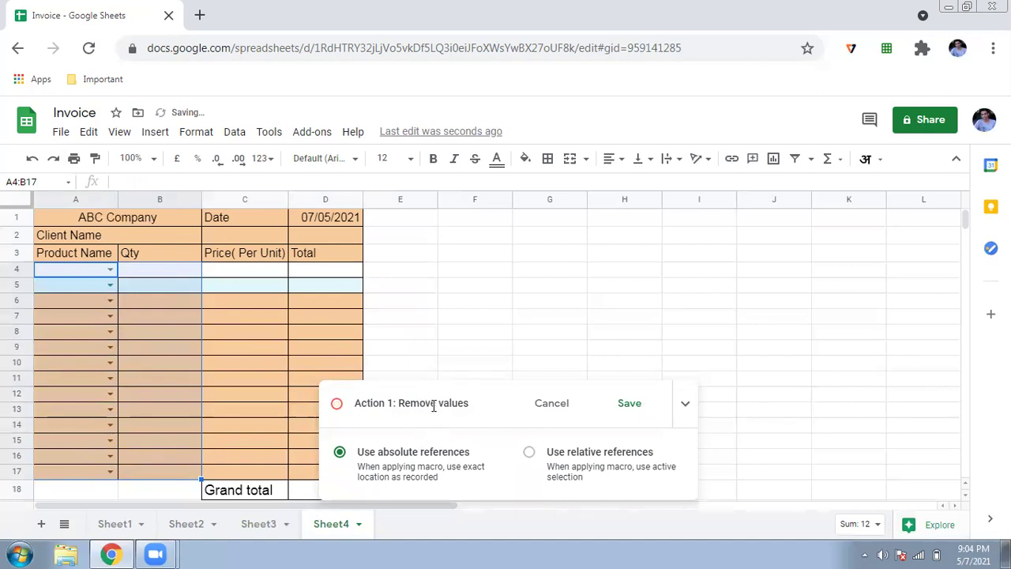
Finish the recording and save the macro under the name Reset.
{"action": "left_click", "coordinate": [628, 404]}
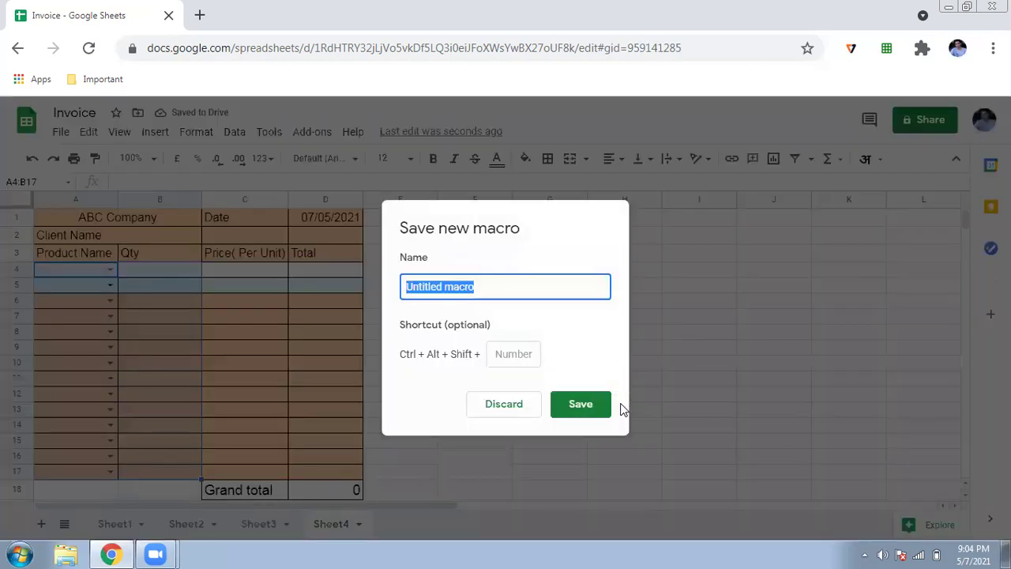
{"action": "key", "text": "BackSpace"}
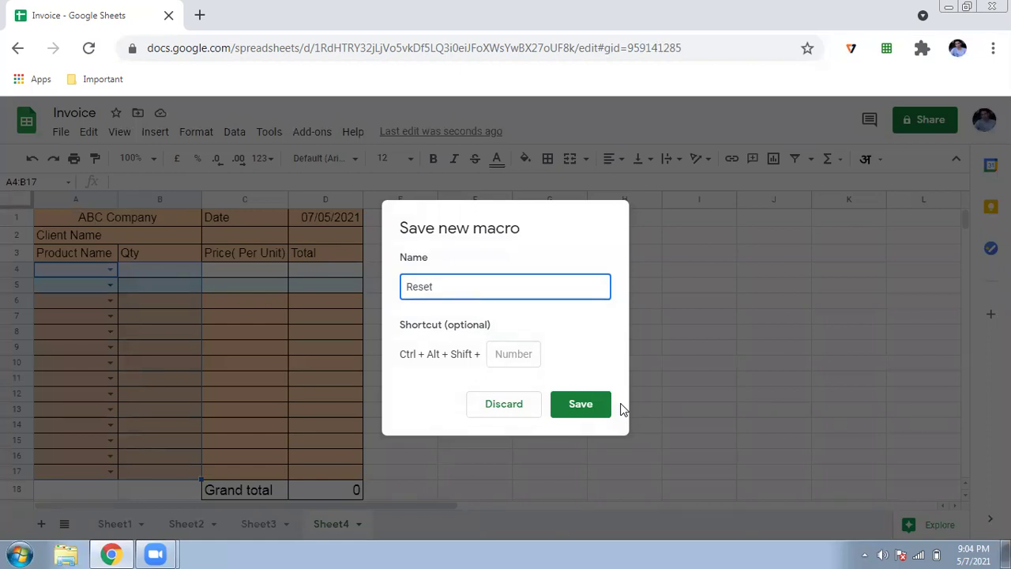
{"action": "left_click", "coordinate": [603, 406]}
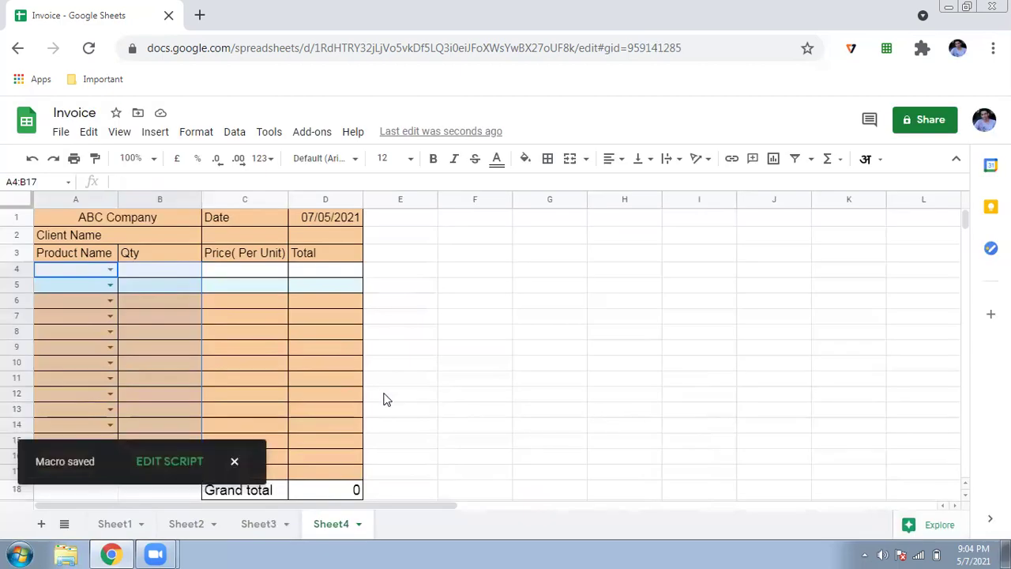
Fill row 4 with test data for the macro: product Chocolate and quantity 12.
{"action": "left_click", "coordinate": [110, 269]}
{"action": "left_click", "coordinate": [87, 289]}
{"action": "left_click", "coordinate": [161, 277]}
{"action": "type", "text": "12"}
{"action": "key", "text": "Tab"}
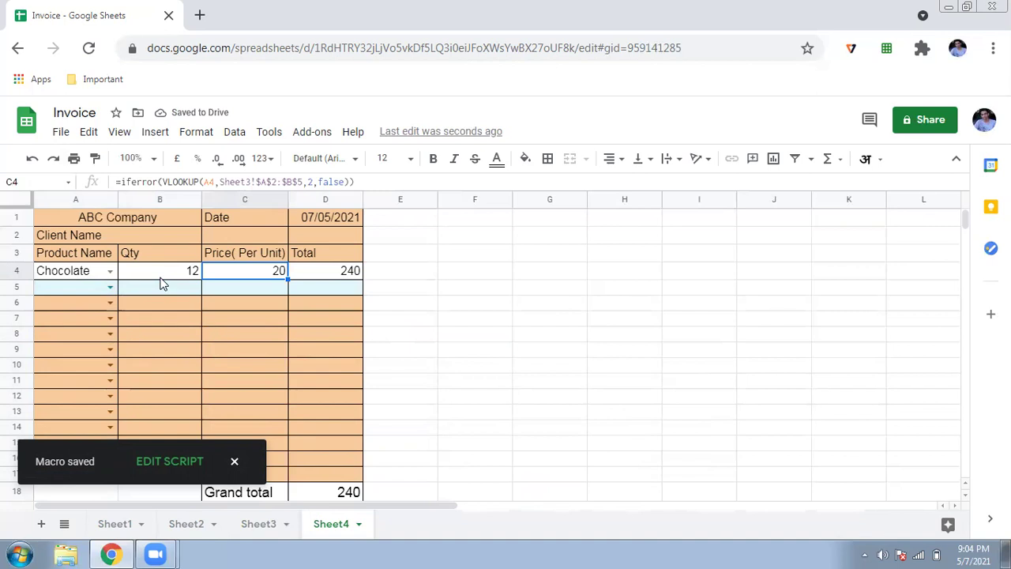
Run the Reset macro to clear the invoice's product and quantity entries.
{"action": "left_click", "coordinate": [269, 134]}
{"action": "mouse_move", "coordinate": [351, 250]}
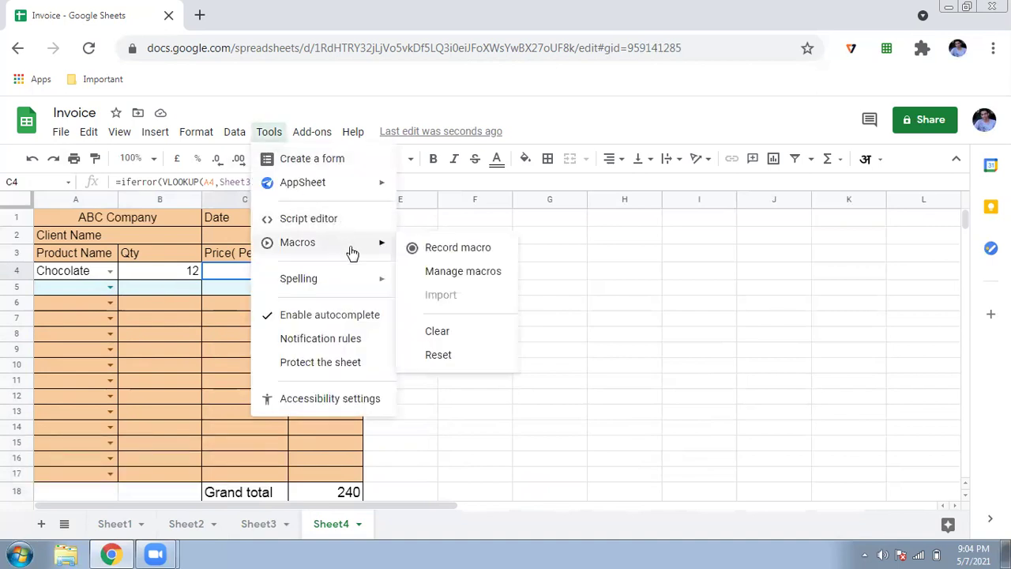
{"action": "left_click", "coordinate": [439, 355]}
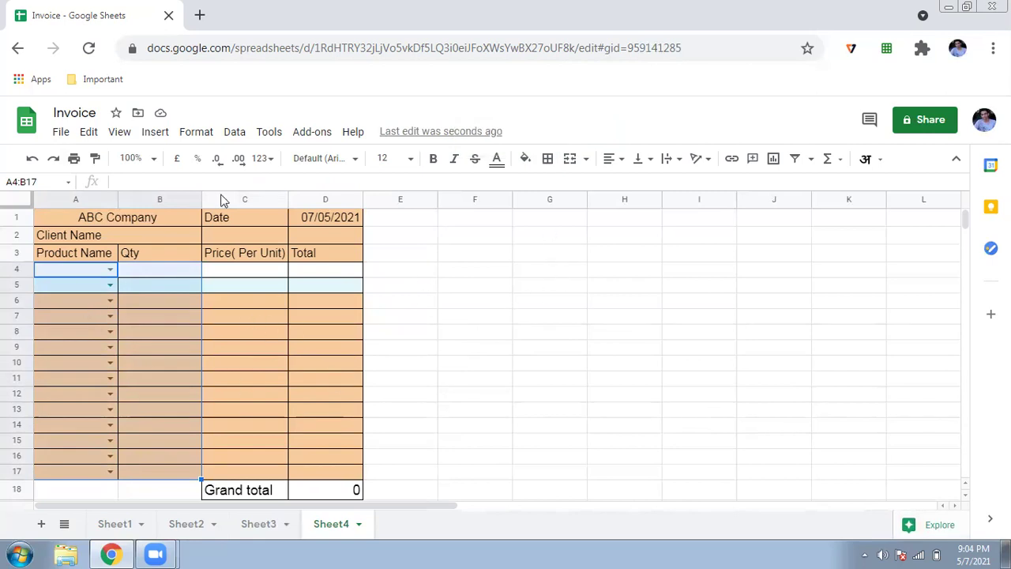
Insert a drawing of a rectangle about 6 by 2 cm labelled Reset and place it beside the invoice around F4:H7.
{"action": "left_click", "coordinate": [169, 136]}
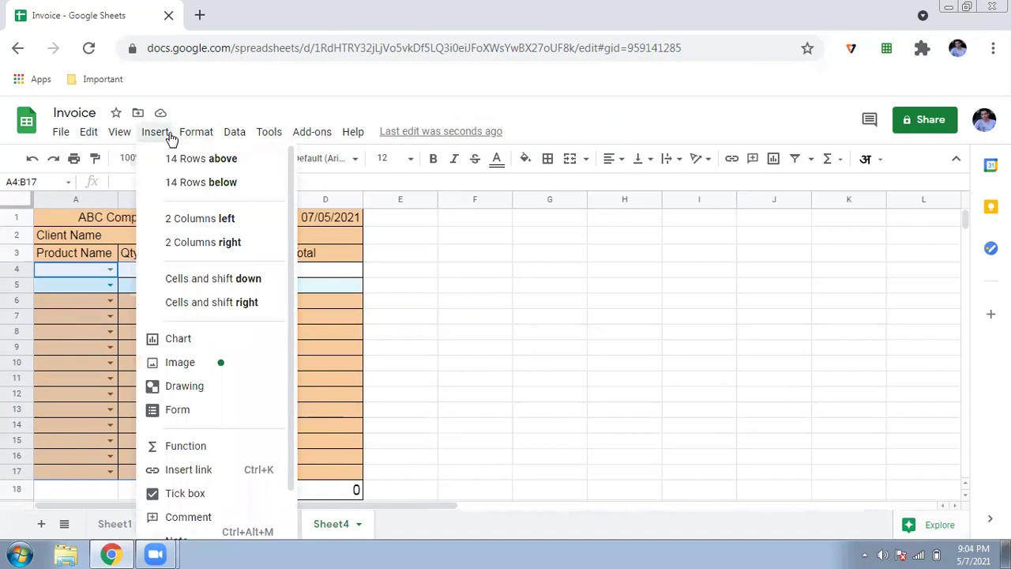
{"action": "left_click", "coordinate": [245, 387]}
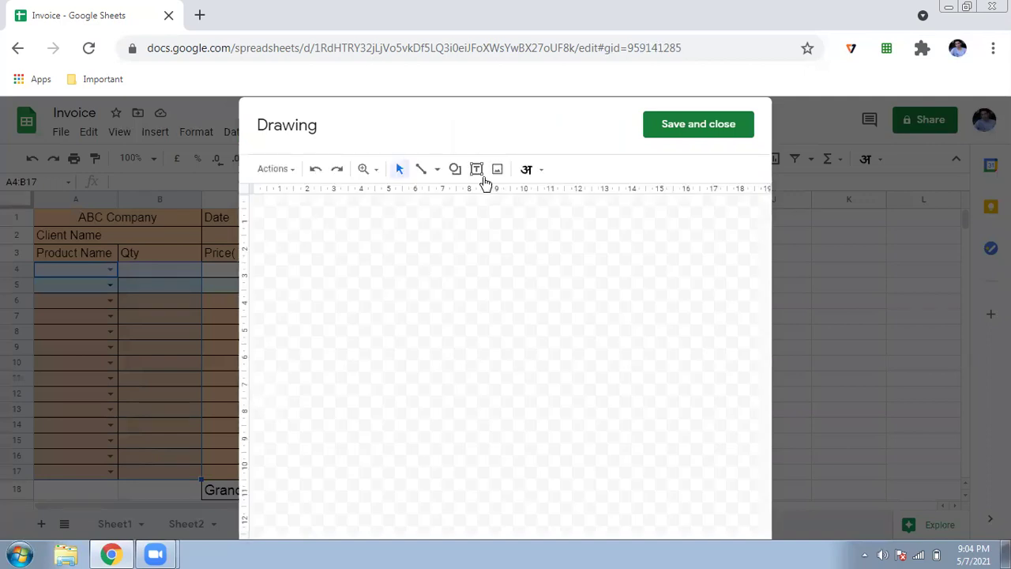
{"action": "left_click", "coordinate": [456, 172]}
{"action": "mouse_move", "coordinate": [524, 204]}
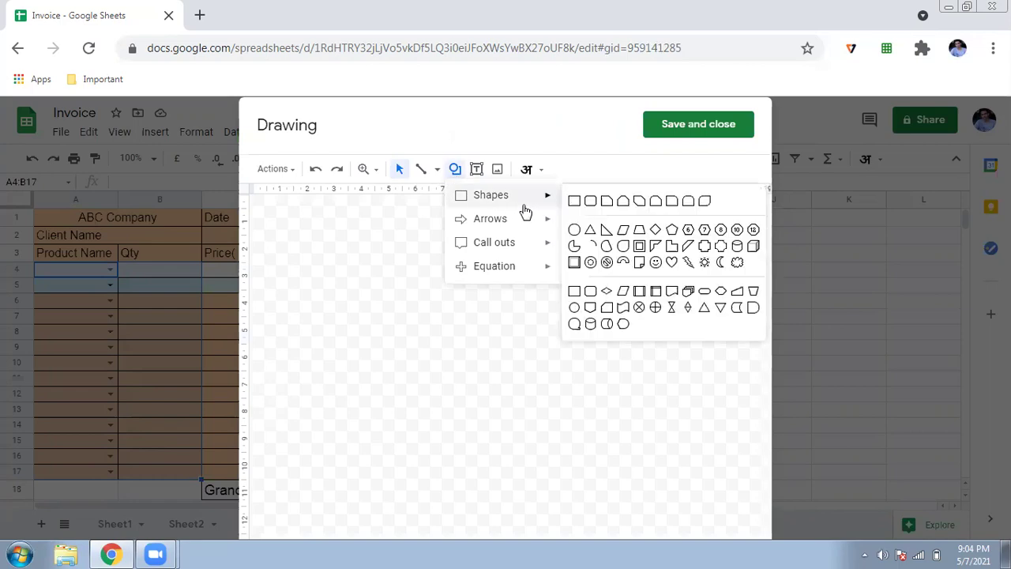
{"action": "mouse_move", "coordinate": [516, 247]}
{"action": "left_click", "coordinate": [576, 197]}
{"action": "left_click_drag", "start_coordinate": [593, 318], "coordinate": [592, 318]}
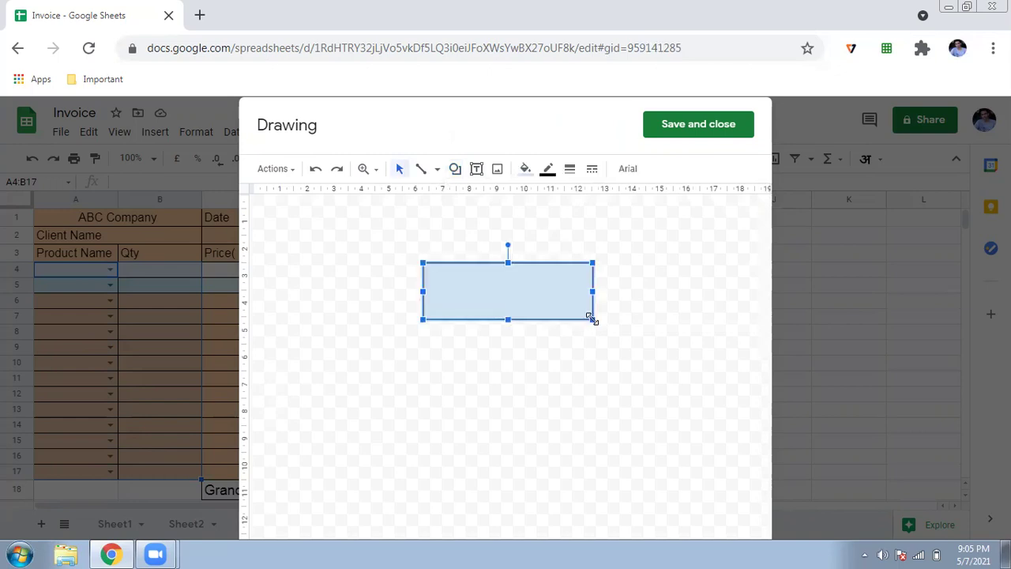
{"action": "type", "text": "Reset"}
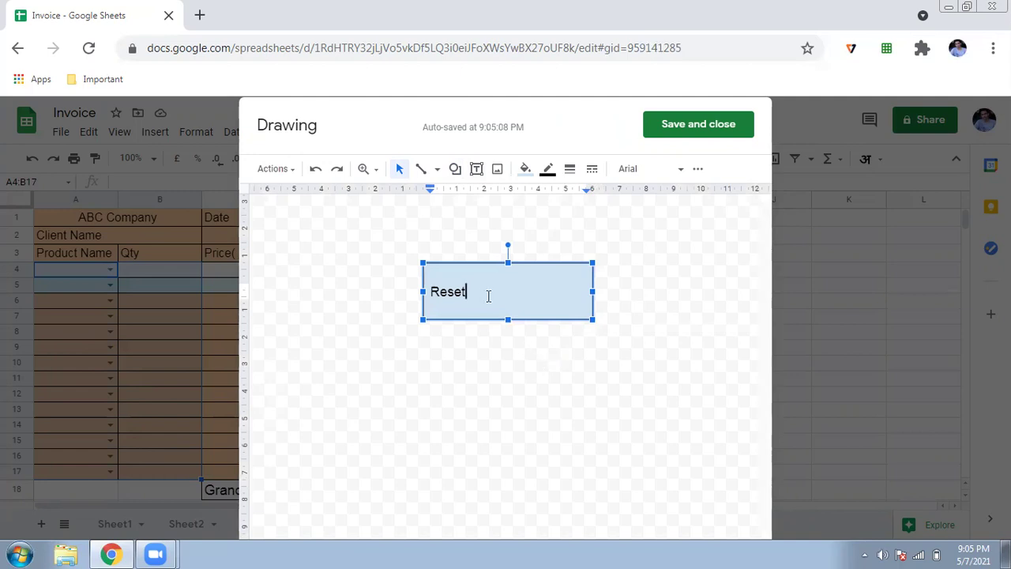
{"action": "left_click", "coordinate": [715, 124]}
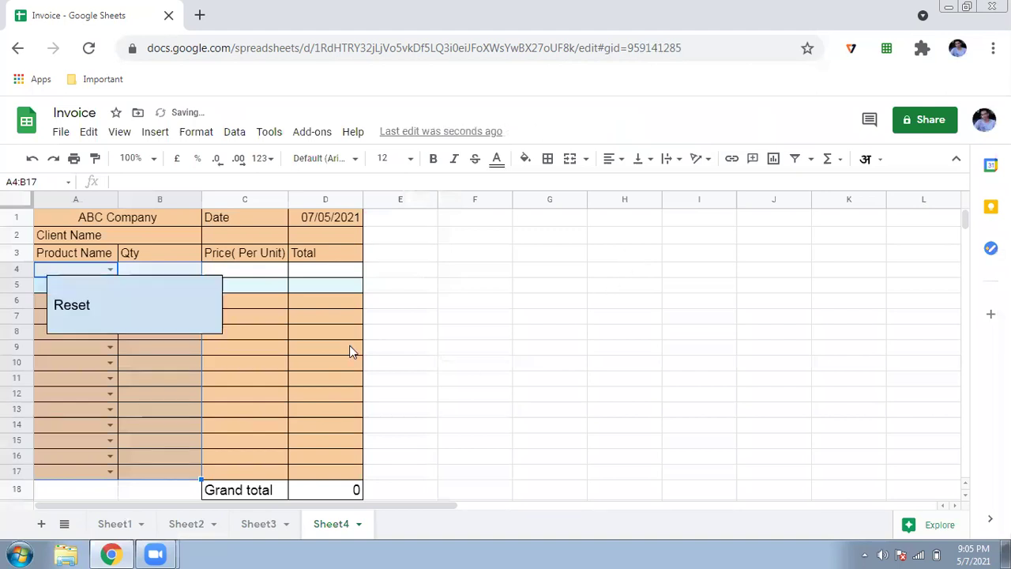
{"action": "left_click", "coordinate": [133, 322]}
{"action": "mouse_move", "coordinate": [132, 317]}
{"action": "left_mouse_down"}
{"action": "mouse_move", "coordinate": [397, 334]}
{"action": "mouse_move", "coordinate": [585, 307]}
{"action": "left_mouse_up"}
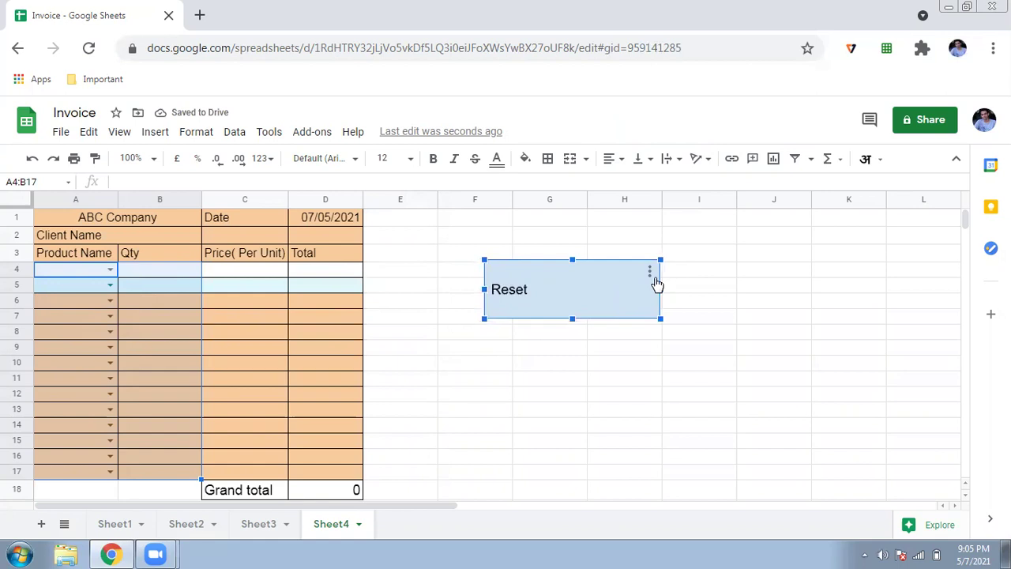
Assign the Reset script to the rectangle drawing and run it once as a test.
{"action": "left_click", "coordinate": [649, 273]}
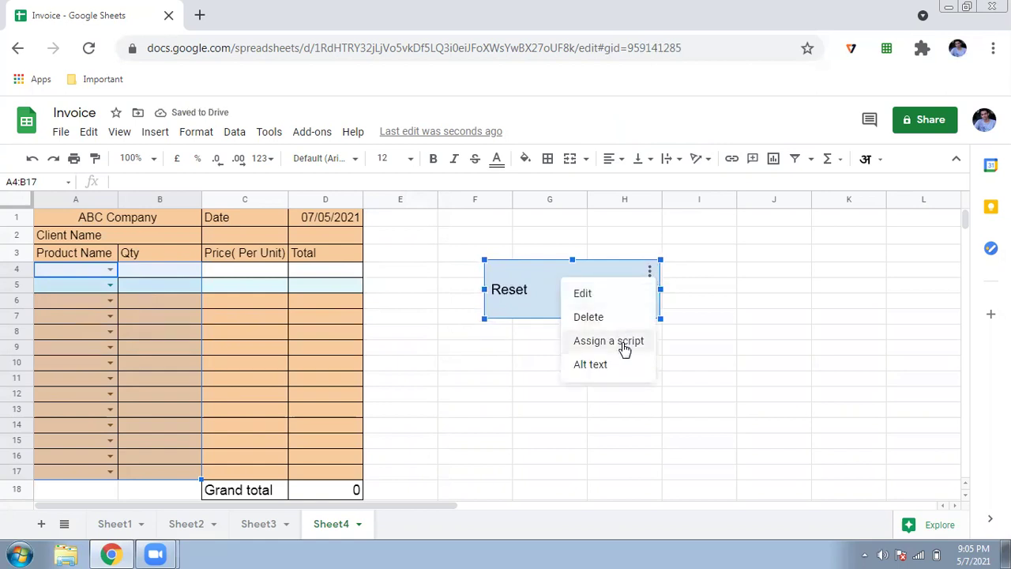
{"action": "left_click", "coordinate": [624, 348]}
{"action": "type", "text": "Reset"}
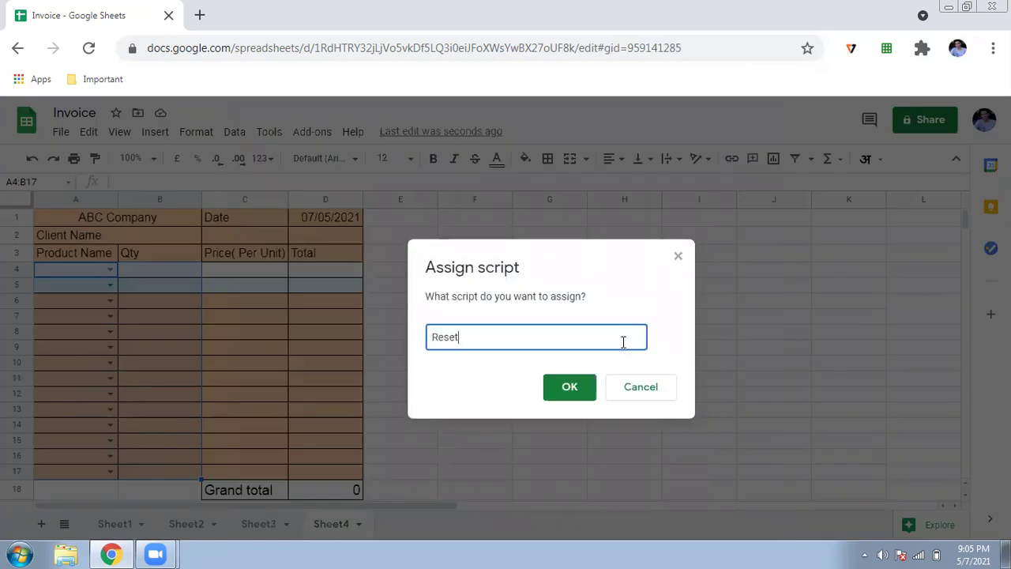
{"action": "left_click", "coordinate": [576, 395]}
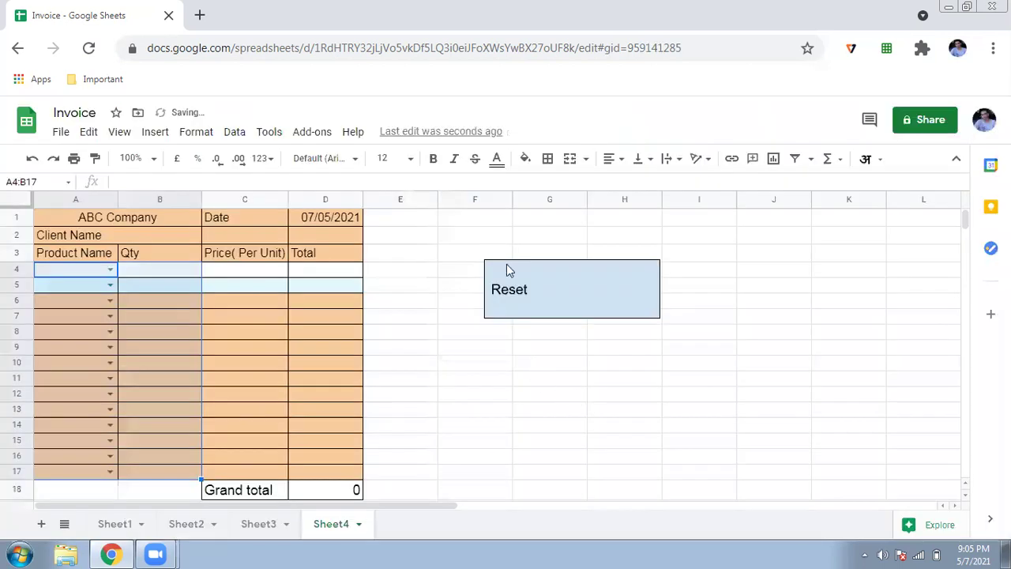
{"action": "left_click", "coordinate": [592, 267]}
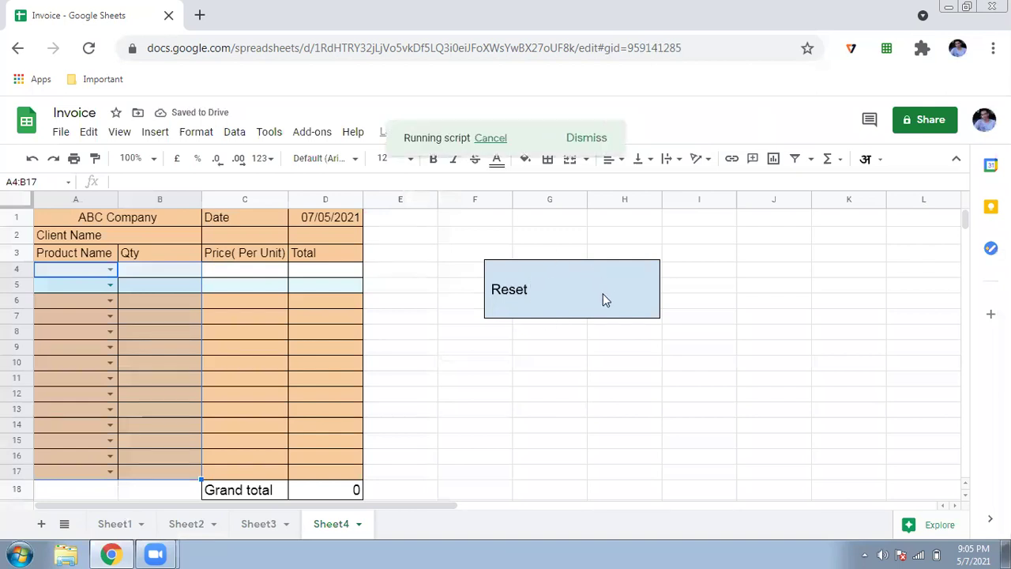
Narrow the Reset button so it ends partway across column H, and run its script again.
{"action": "right_click", "coordinate": [589, 293]}
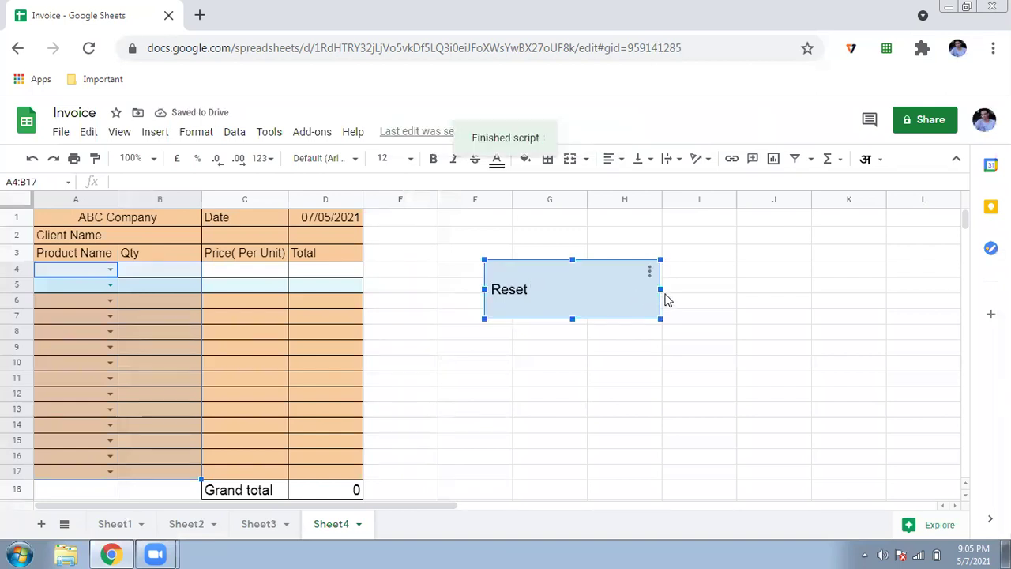
{"action": "mouse_move", "coordinate": [661, 289]}
{"action": "left_mouse_down"}
{"action": "mouse_move", "coordinate": [566, 291]}
{"action": "mouse_move", "coordinate": [619, 288]}
{"action": "left_mouse_up"}
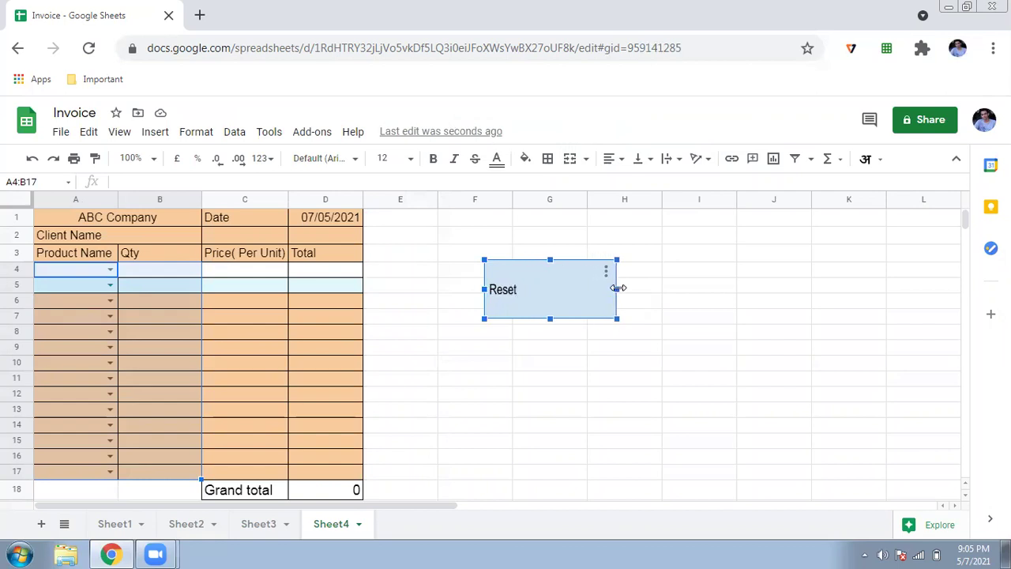
{"action": "left_click", "coordinate": [539, 352]}
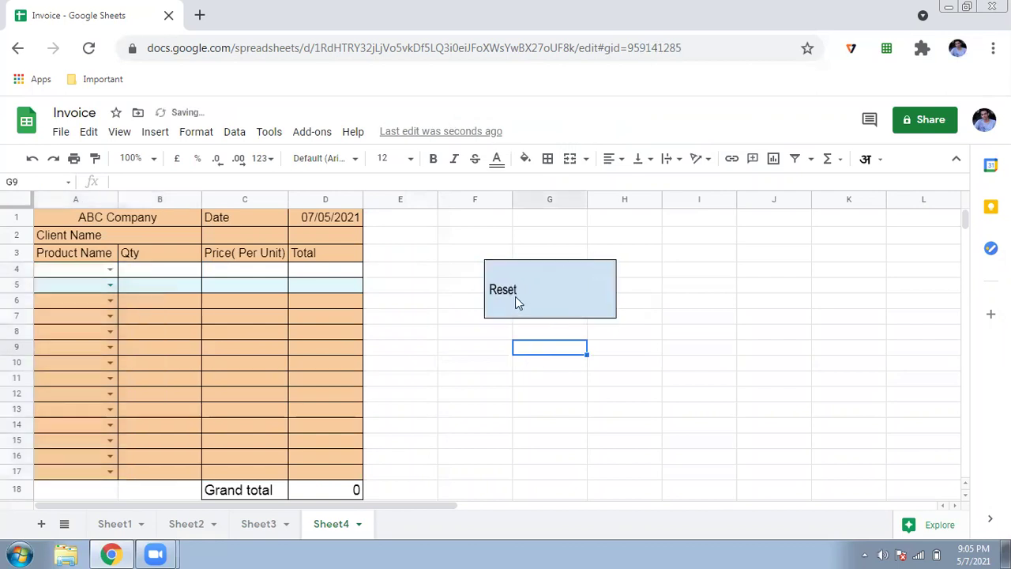
{"action": "left_click", "coordinate": [515, 297]}
Fill invoice row 4 with the product Mask and quantity 12.
{"action": "left_click", "coordinate": [111, 269]}
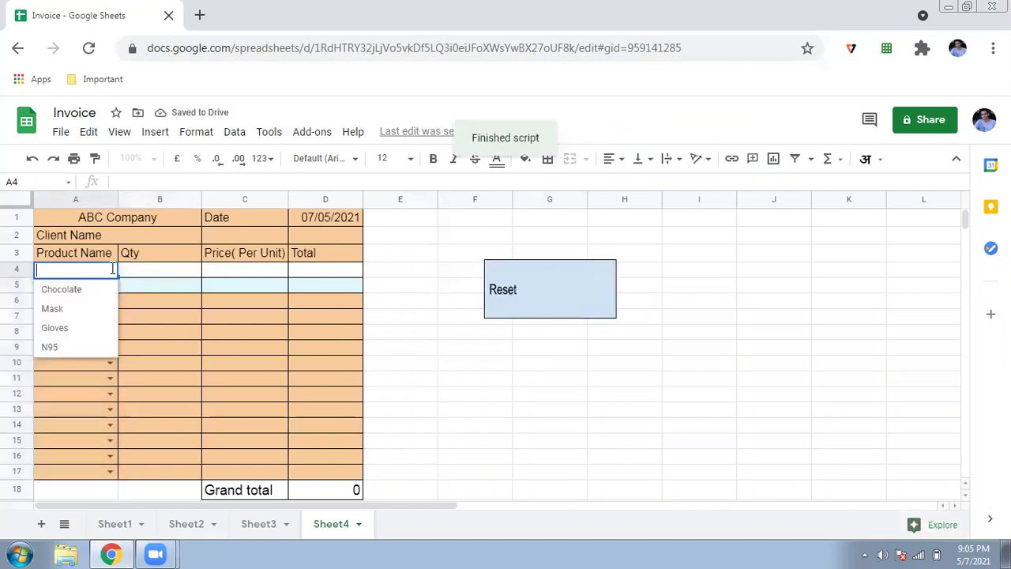
{"action": "left_click", "coordinate": [95, 308]}
{"action": "key", "text": "Tab"}
{"action": "type", "text": "12"}
{"action": "left_click", "coordinate": [157, 285]}
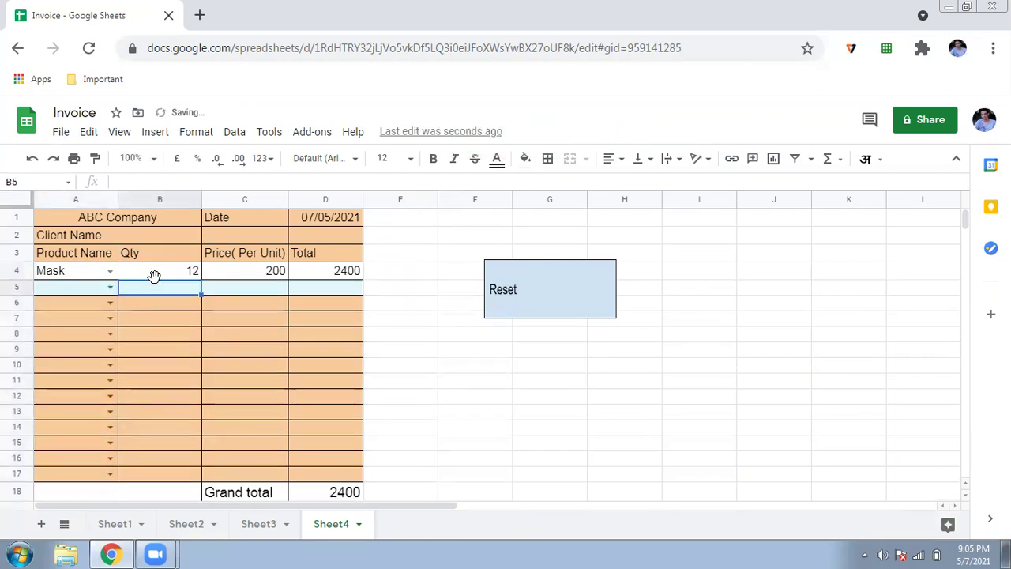
{"action": "key", "text": "Left"}
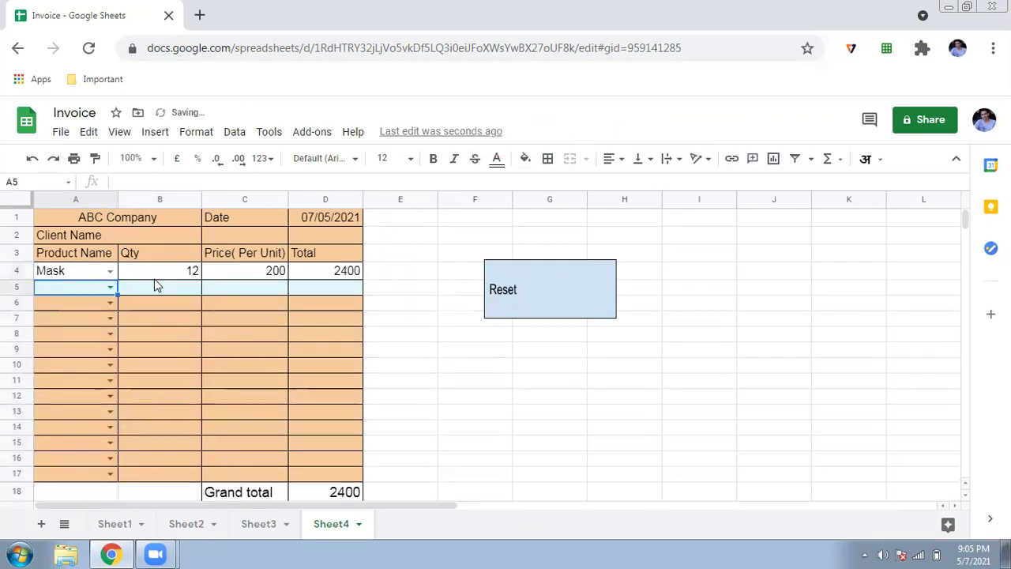
Extend the client name cell in row 2 to read Client Name: ABC.
{"action": "left_click", "coordinate": [122, 236]}
{"action": "double_click", "coordinate": [124, 235]}
{"action": "type", "text": ": ABC"}
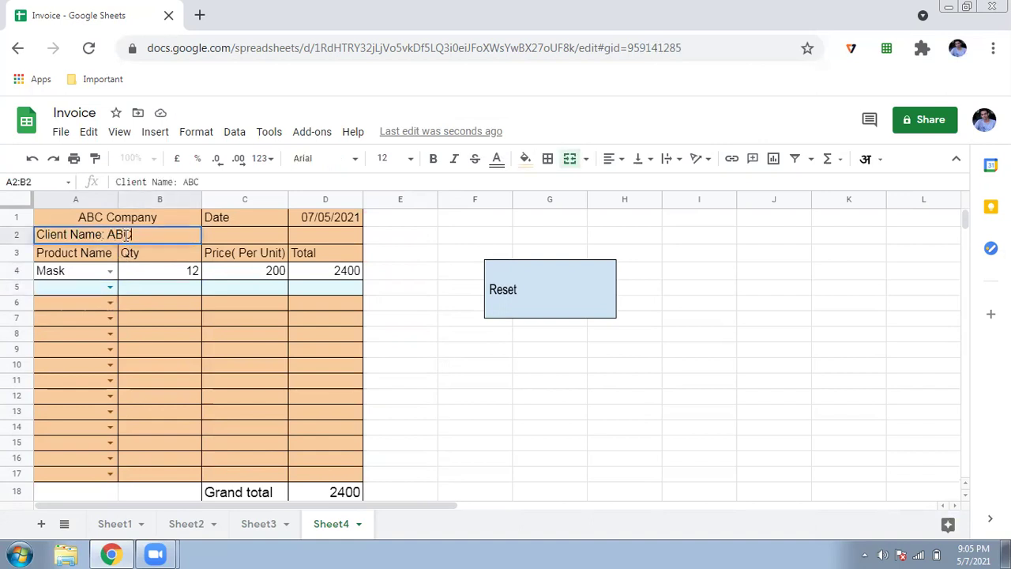
Fill invoice row 5 with the product Gloves and quantity 13, and run the Reset button's script on the entries.
{"action": "left_click", "coordinate": [108, 287]}
{"action": "left_click", "coordinate": [111, 287]}
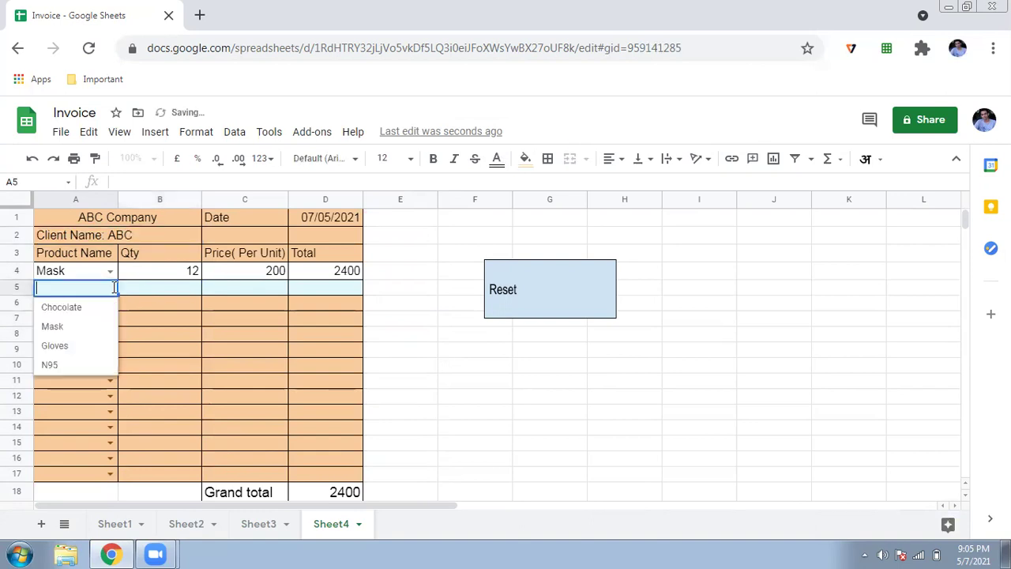
{"action": "left_click", "coordinate": [79, 346]}
{"action": "left_click", "coordinate": [172, 295]}
{"action": "type", "text": "13"}
{"action": "key", "text": "Return"}
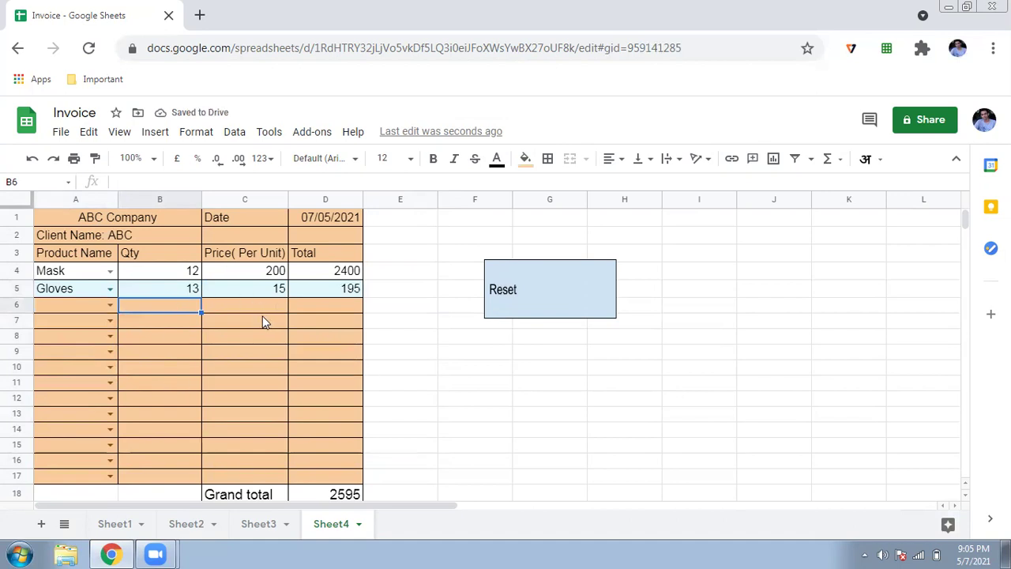
{"action": "left_click", "coordinate": [504, 304]}
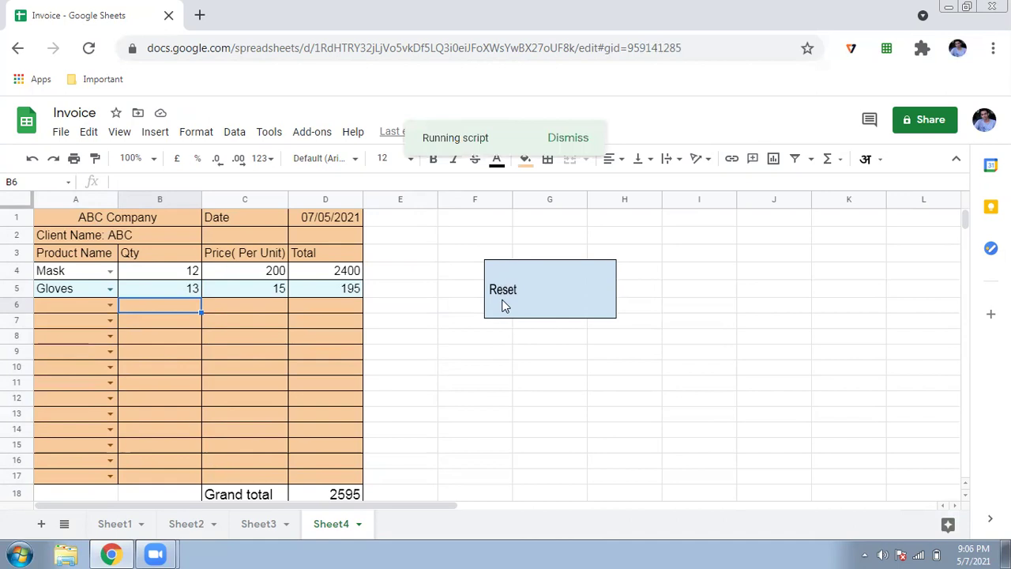